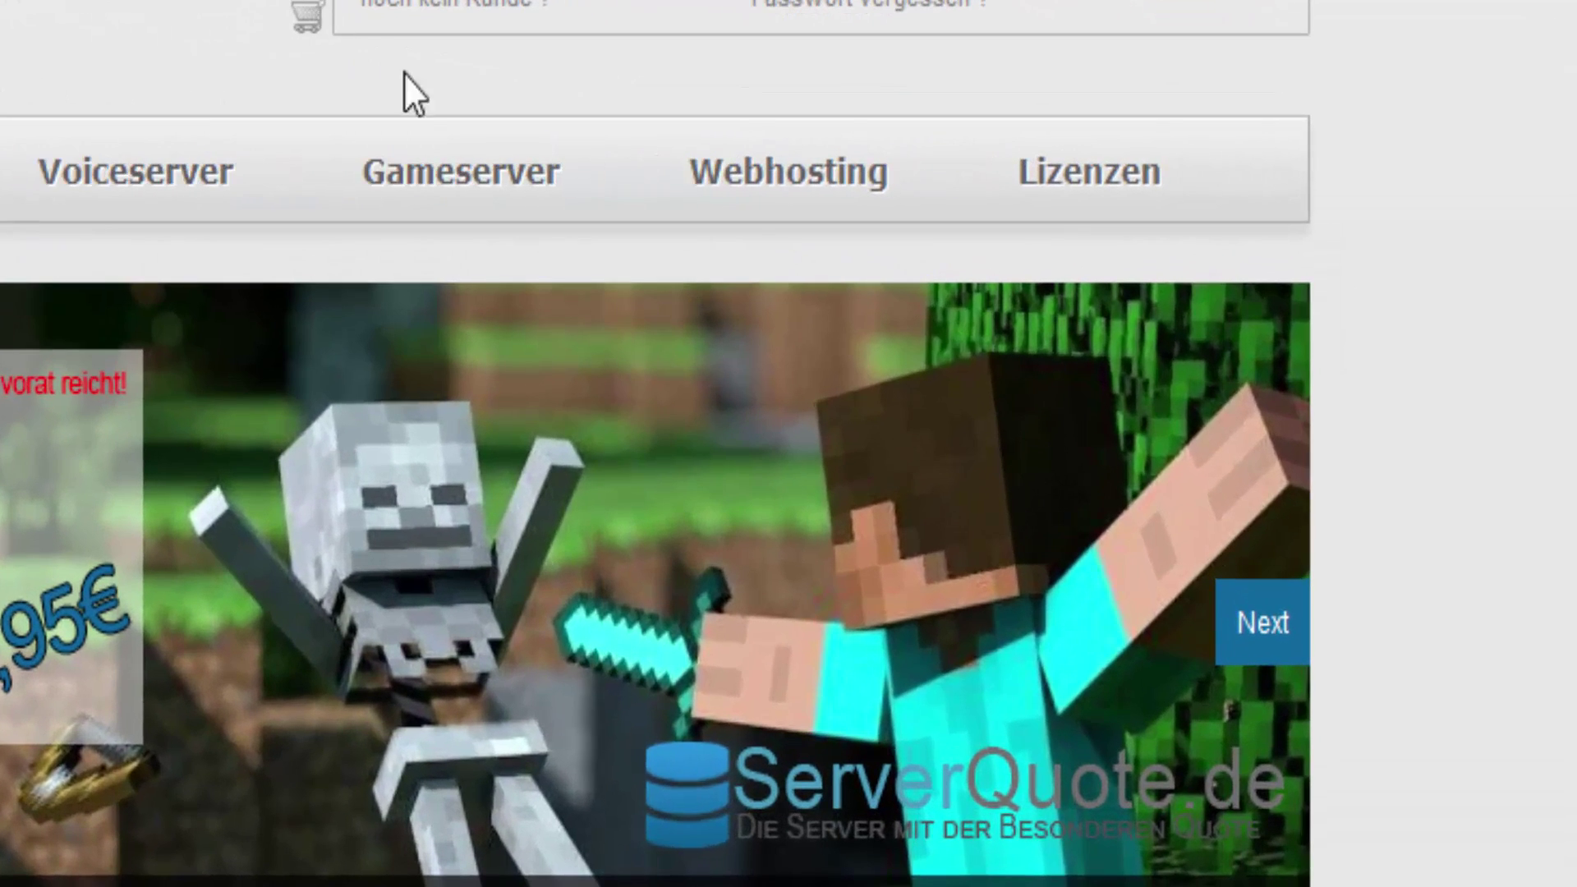
Step: Review the Minecraft Gameserver SSD offer and open its order link to reach the prepaid registration form
mouse_move(422, 148)
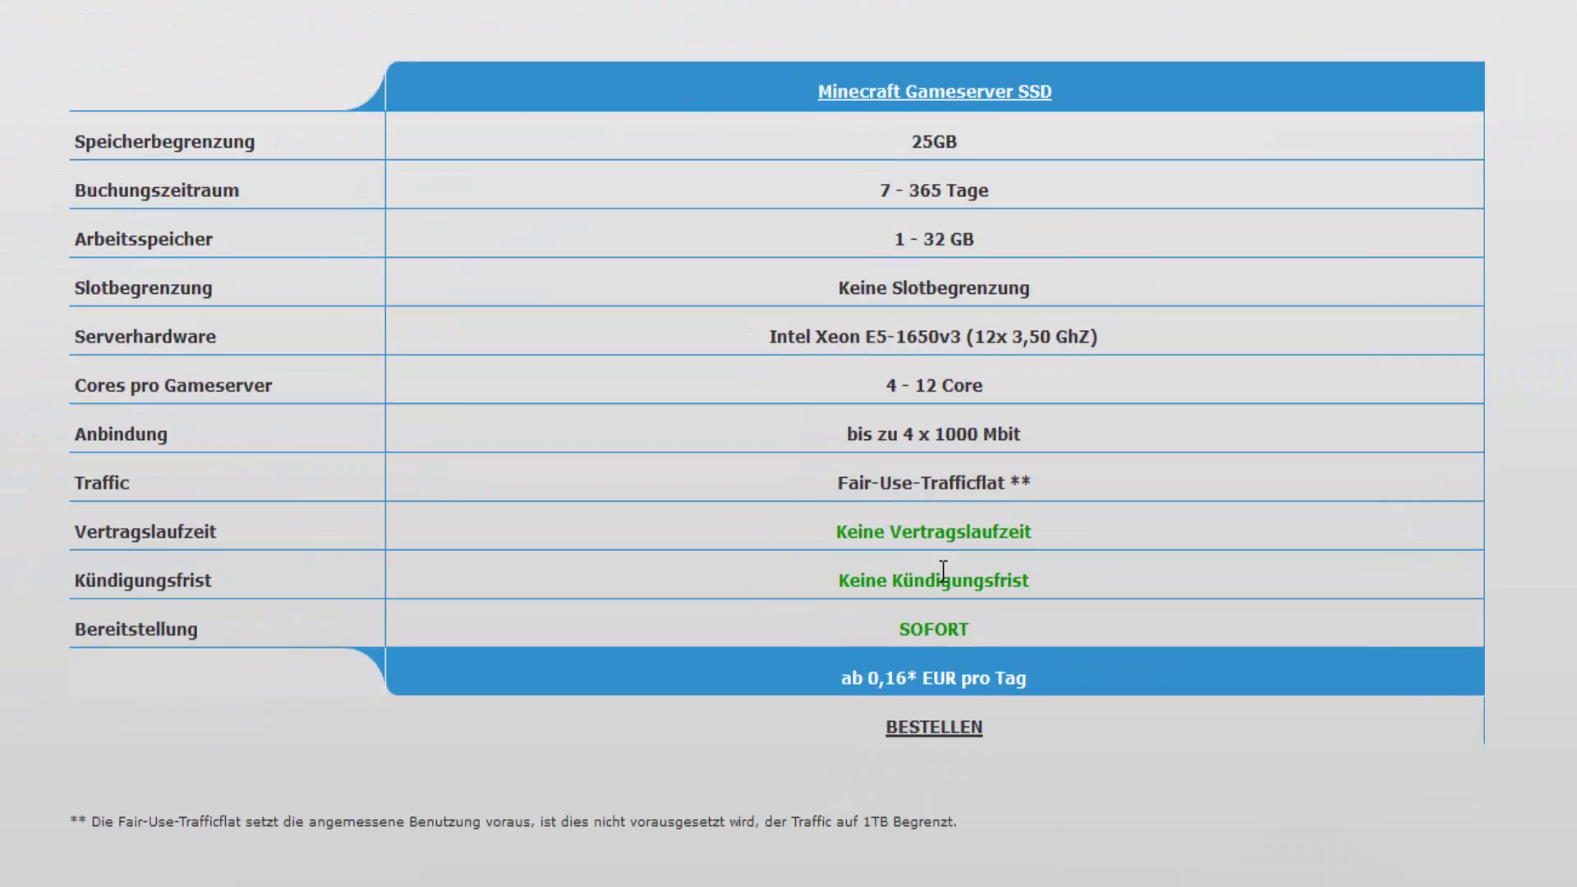
scroll(943, 571, "up", 8)
left_click(933, 729)
scroll(836, 628, "down", 4)
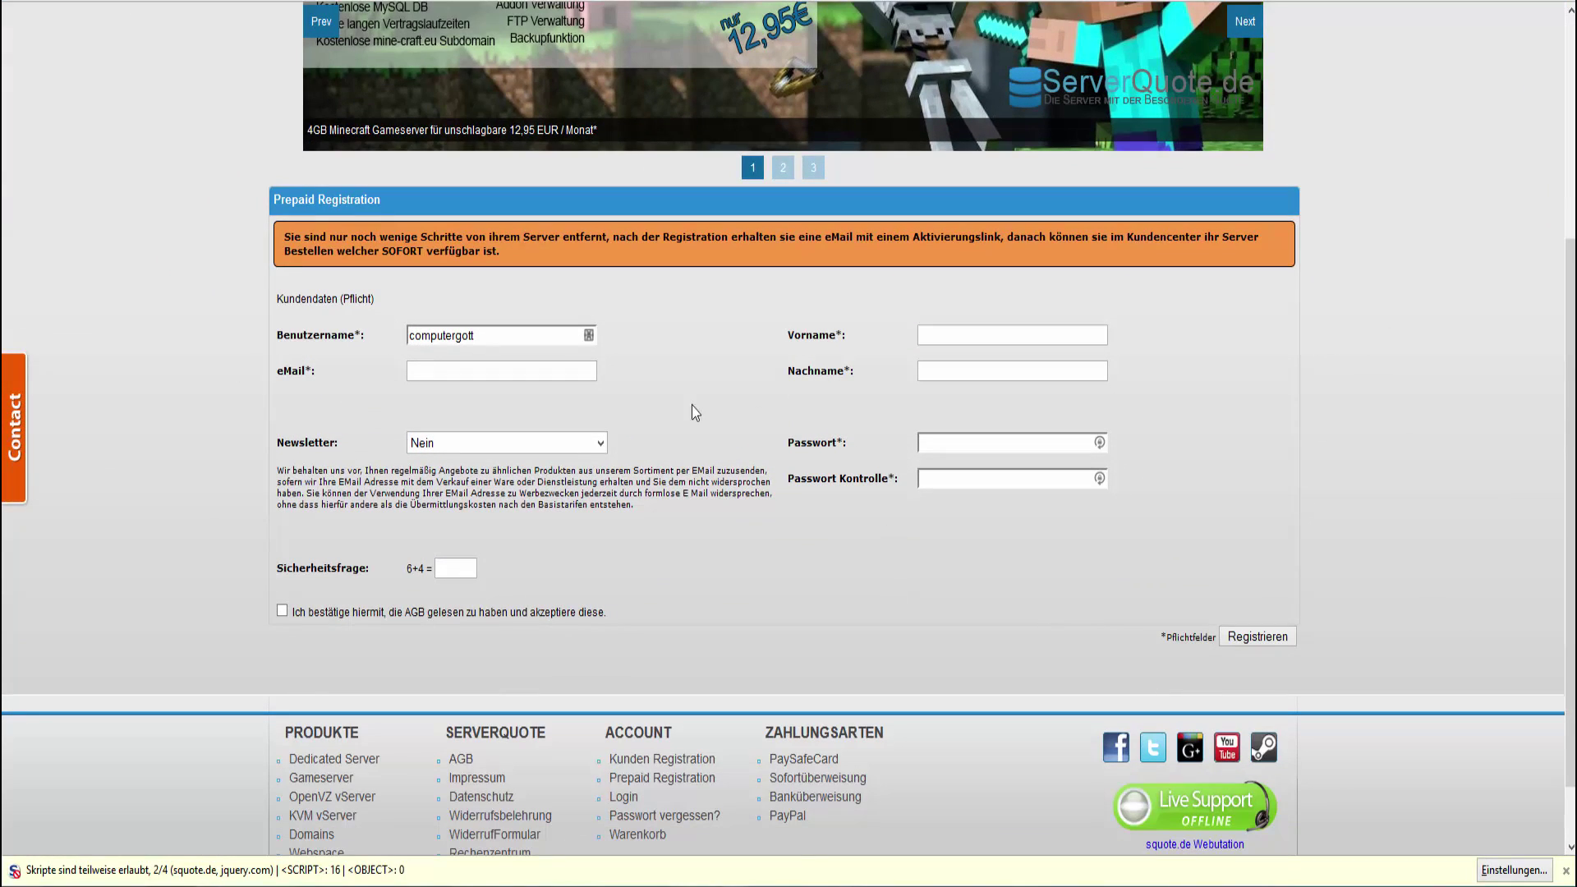
scroll(742, 515, "up", 4)
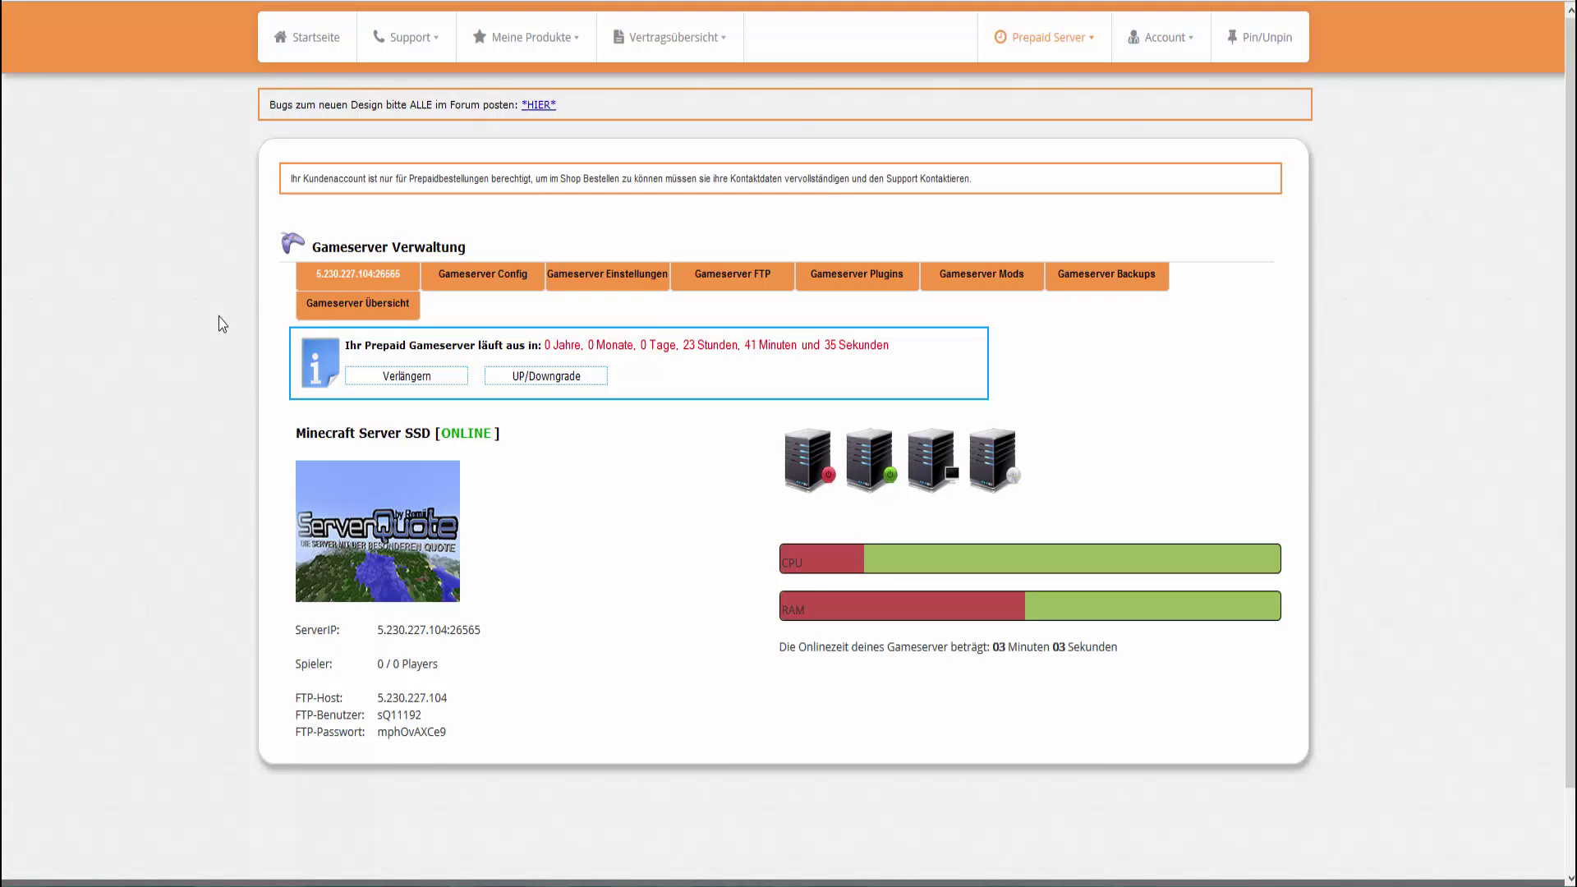
Step: Go to the customer centre's start page and open the order form for a prepaid game server
left_click(292, 50)
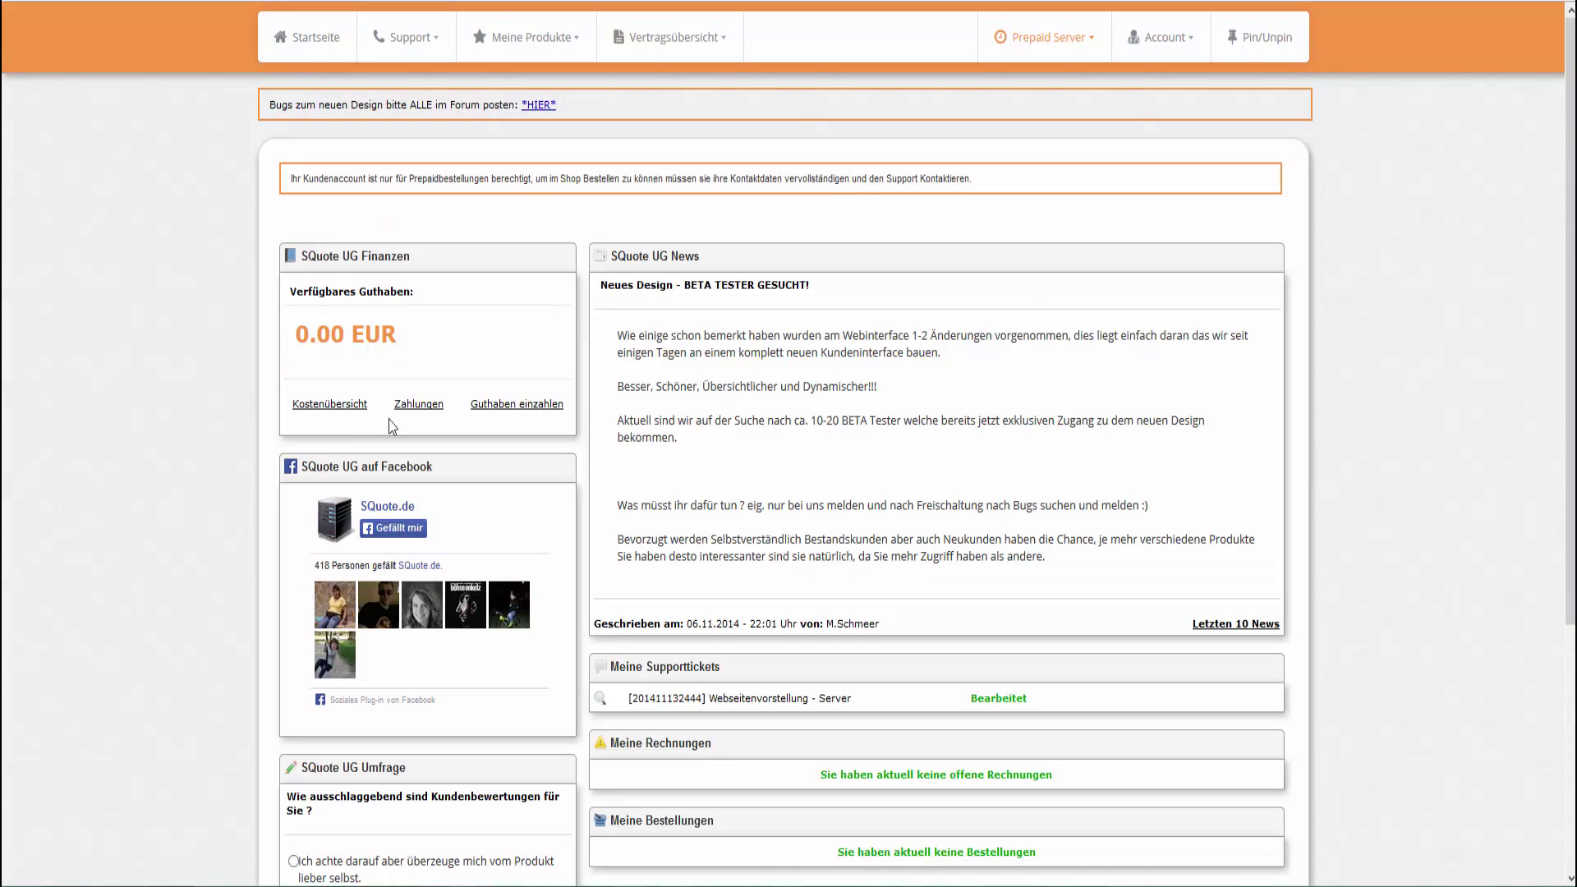
left_click(1045, 37)
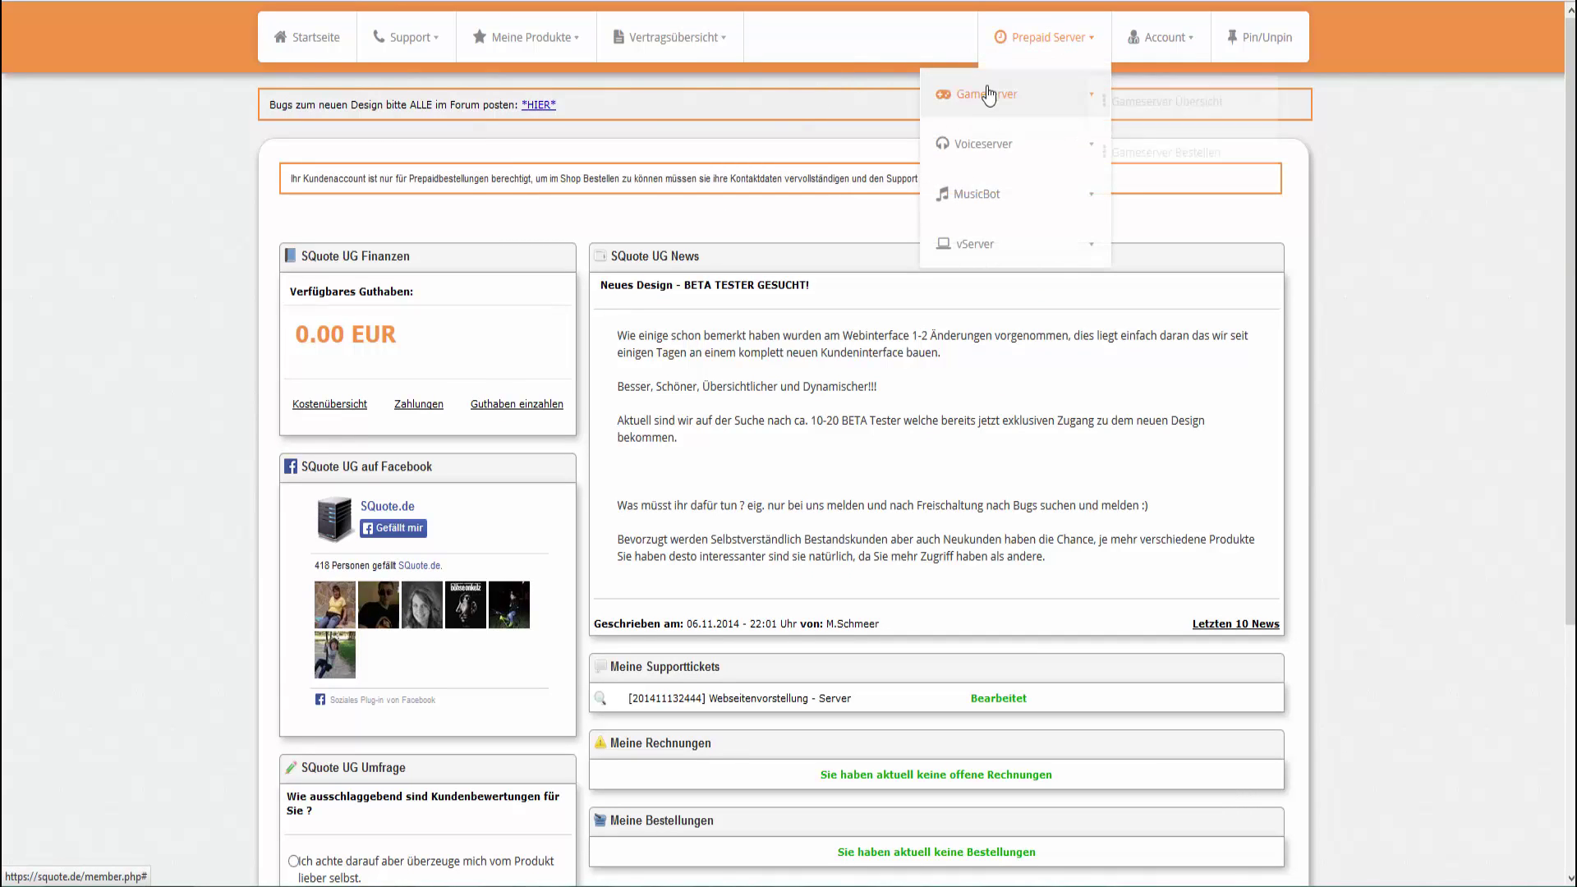
mouse_move(988, 175)
mouse_move(1007, 98)
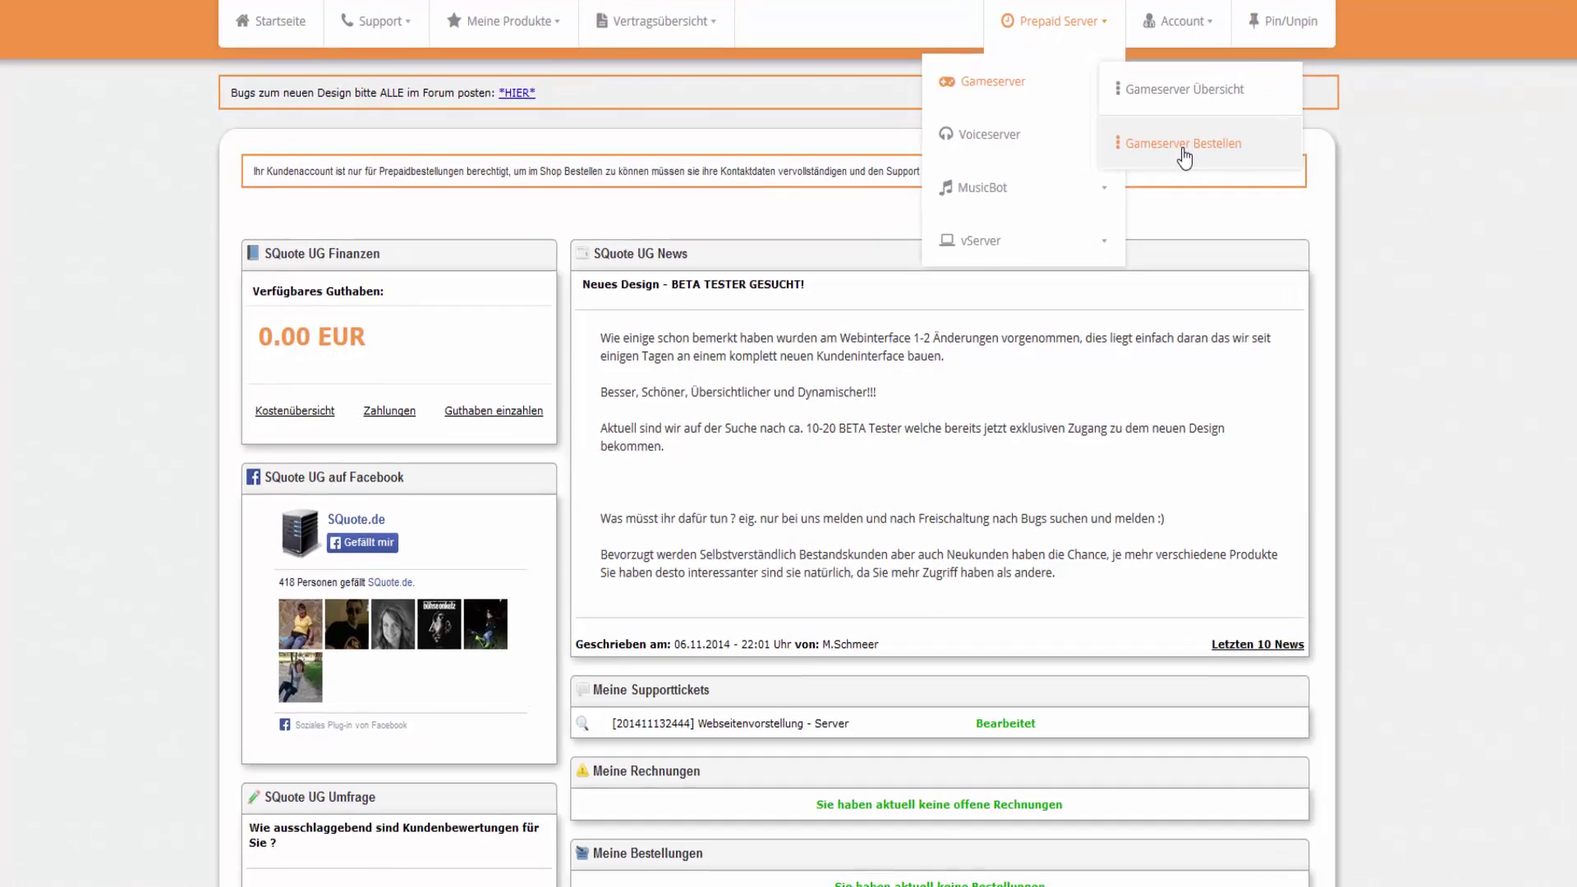
left_click(1184, 147)
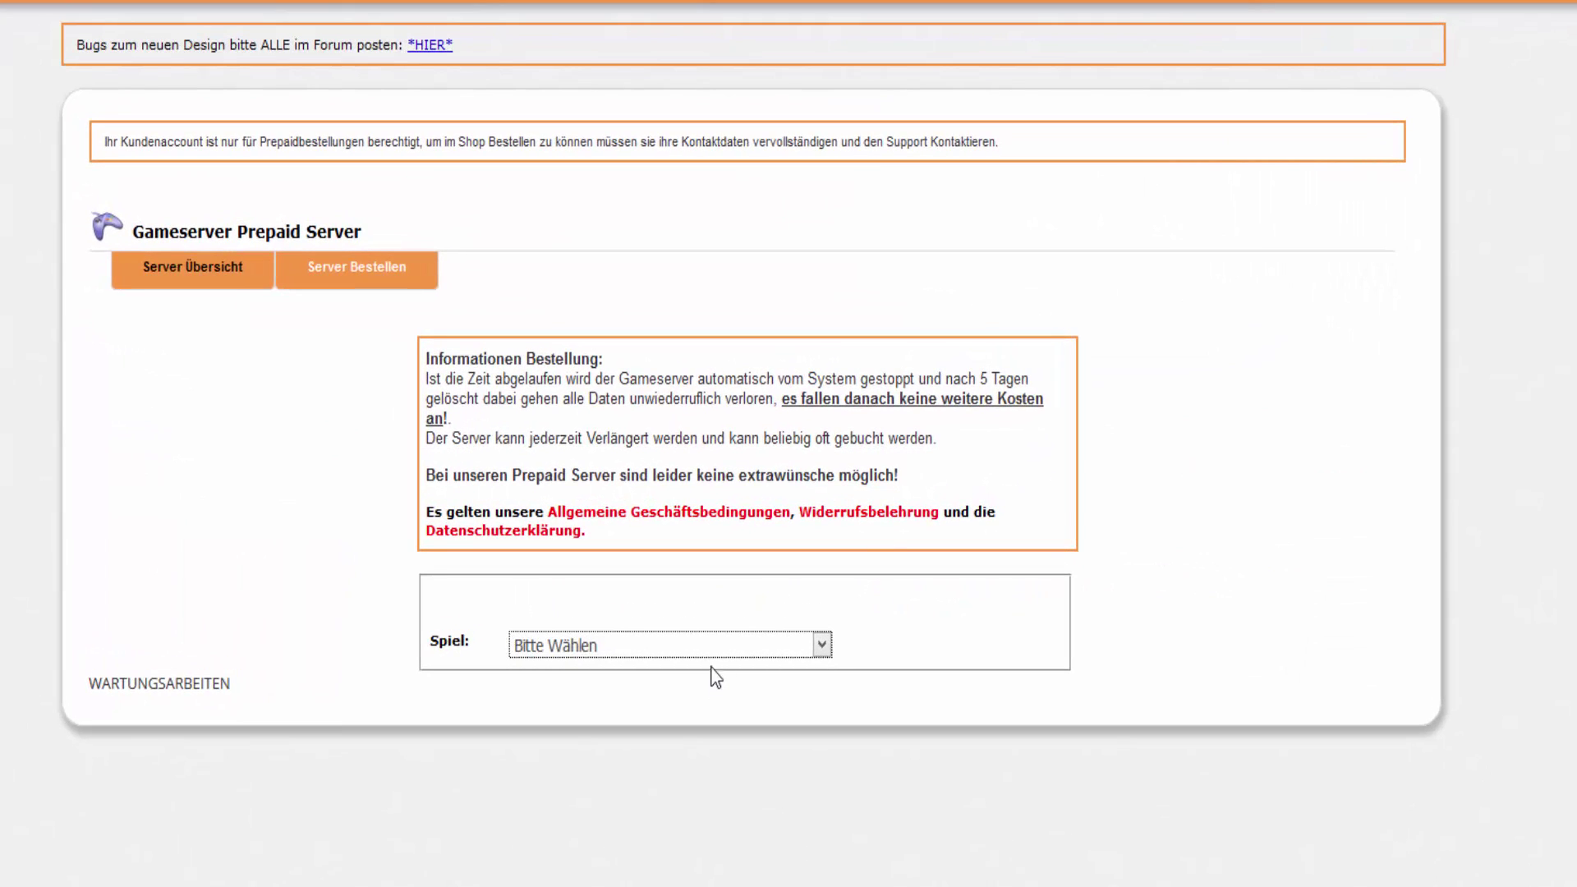
Step: Choose Minecraft SSD Gameserver as the game and 1024 Arbeitsspeicher as the RAM size in the order form
left_click(708, 647)
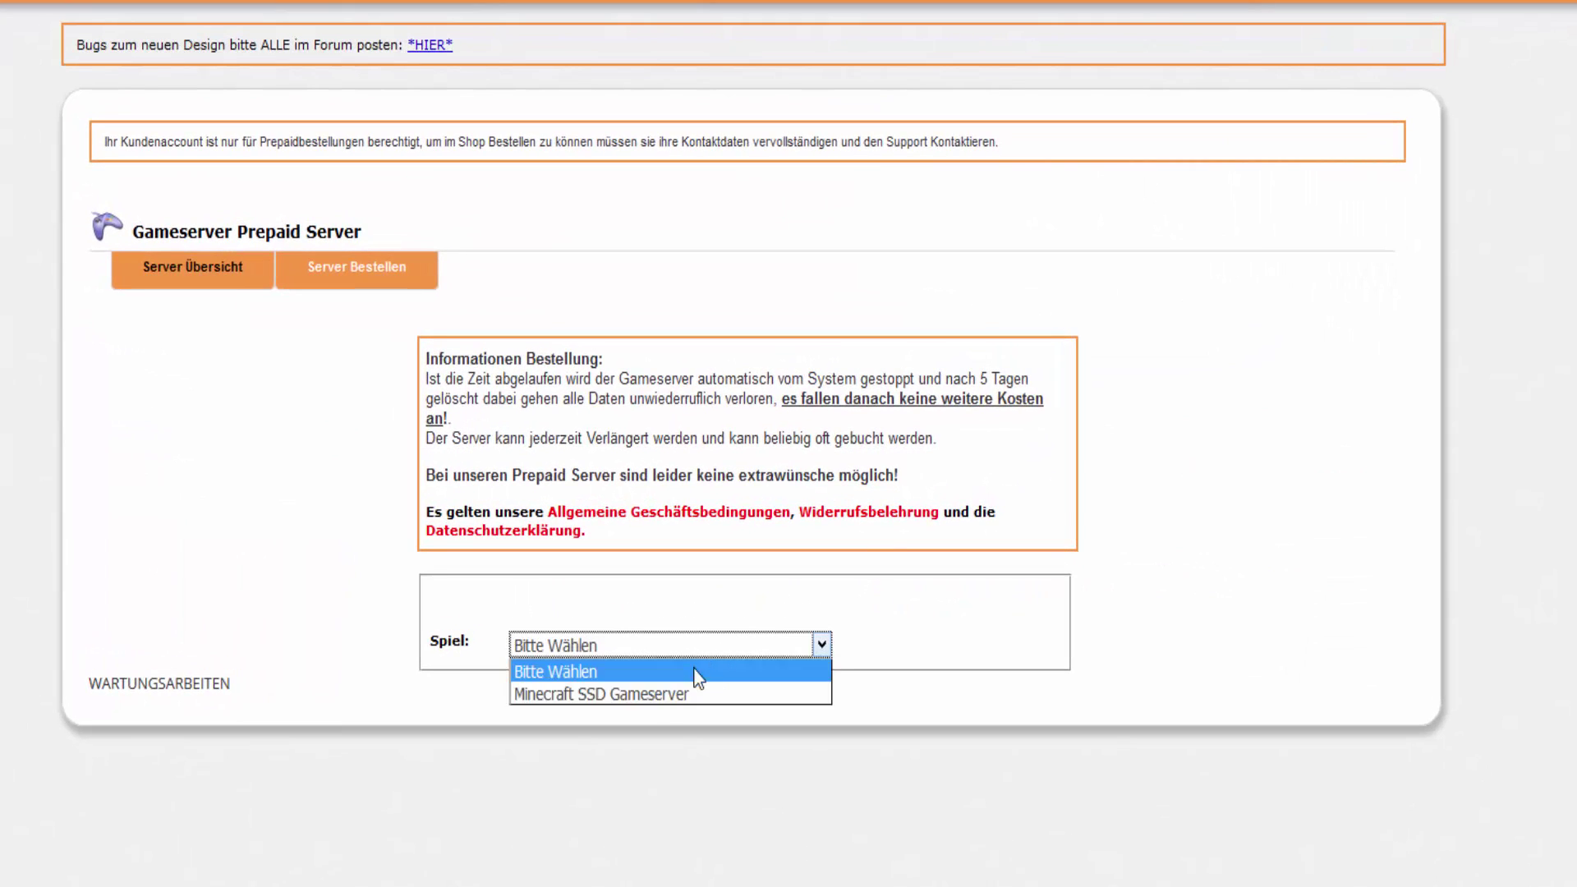
left_click(662, 696)
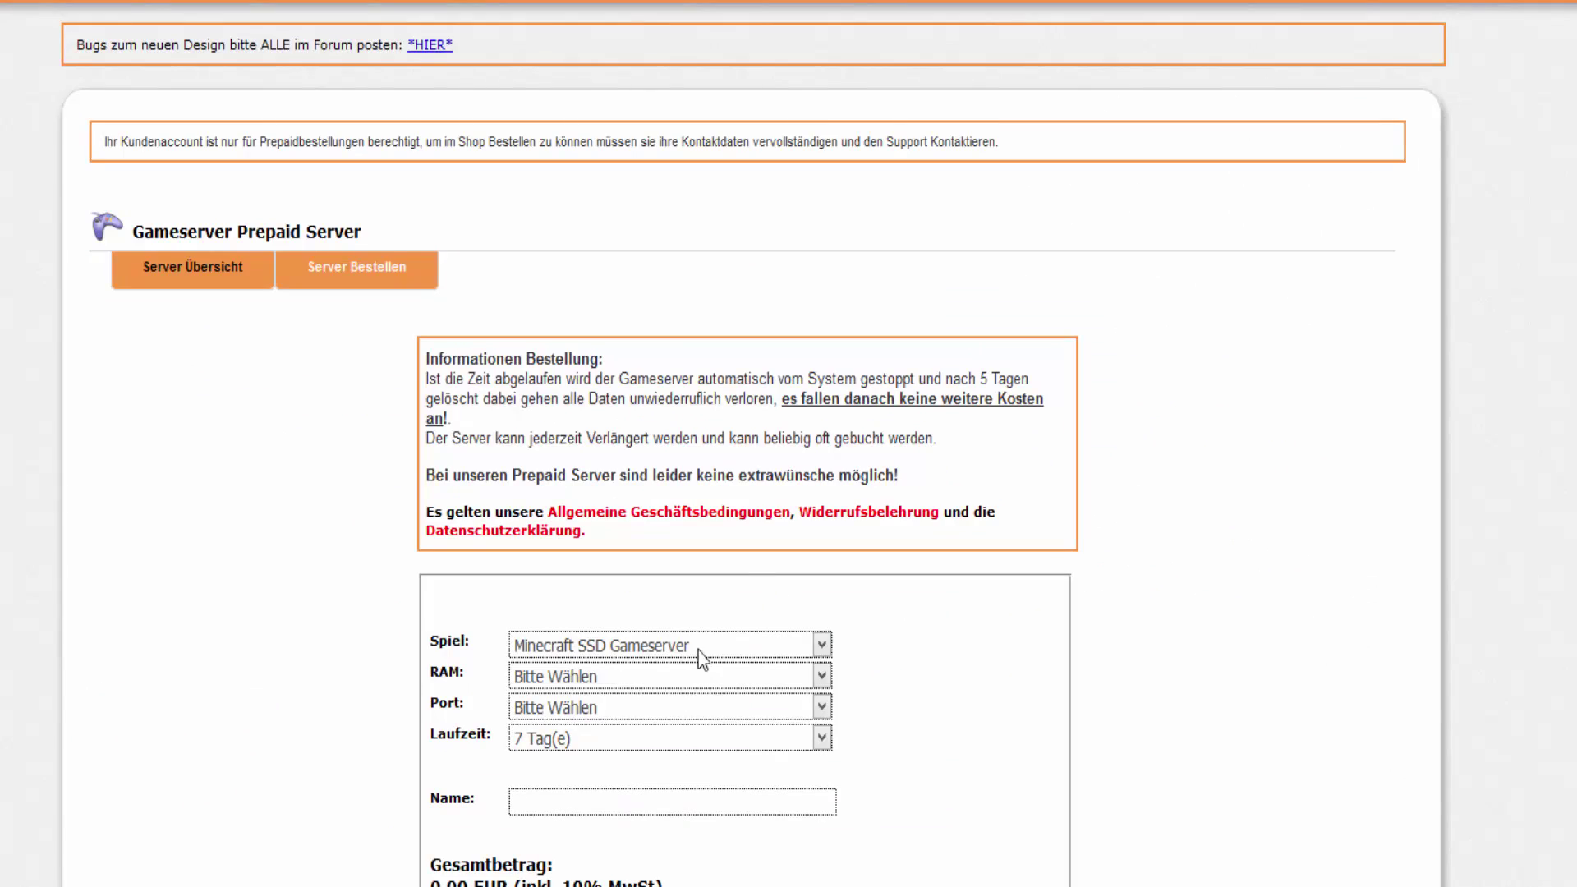
left_click(697, 649)
left_click(705, 482)
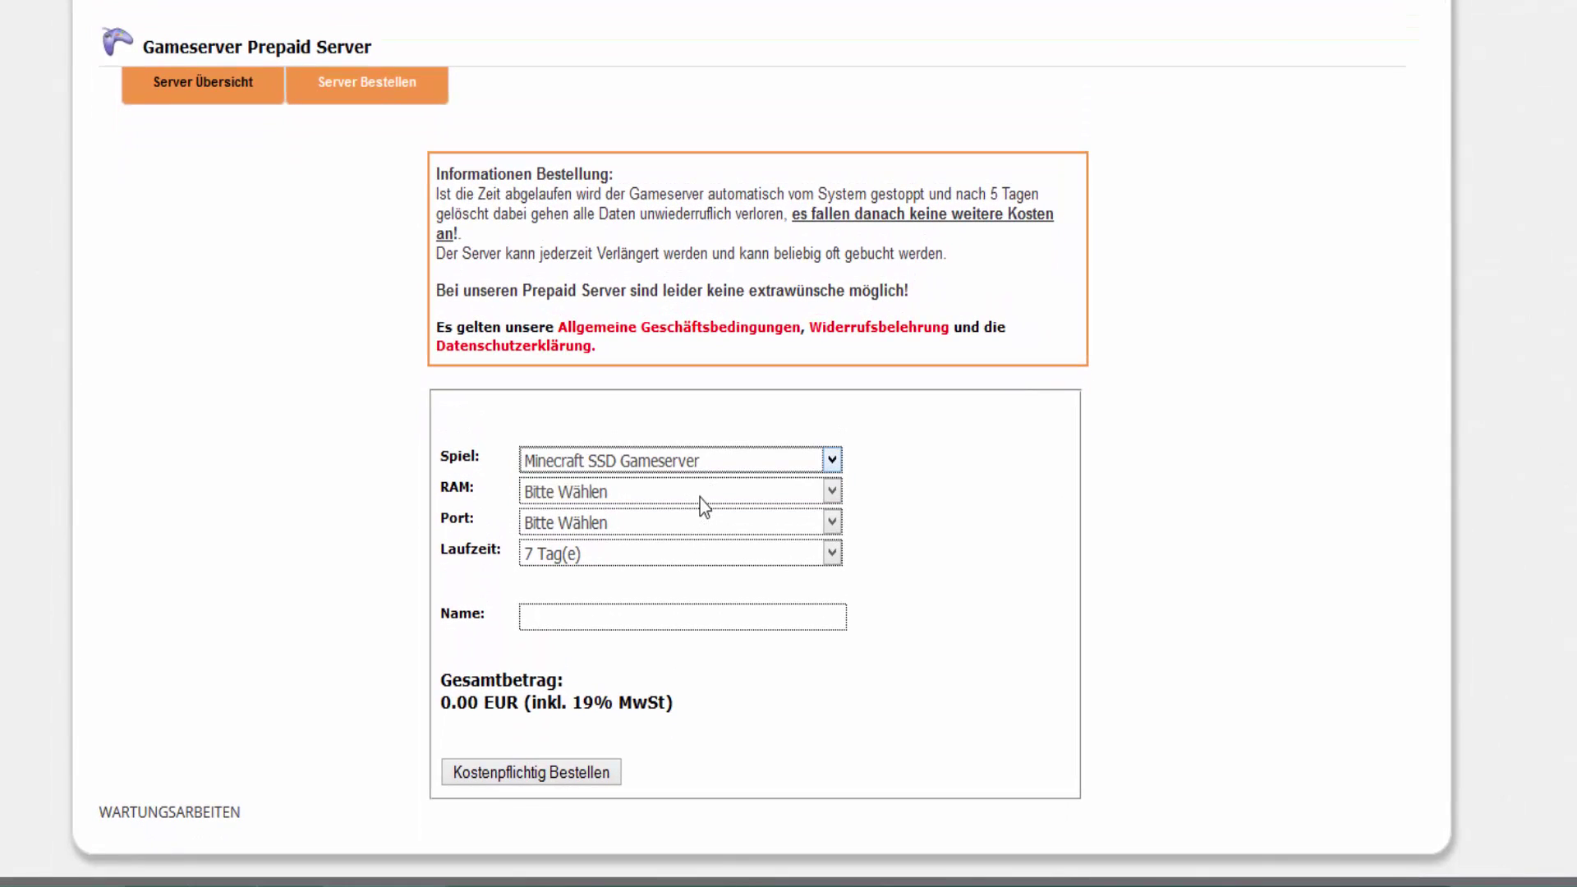
left_click(699, 496)
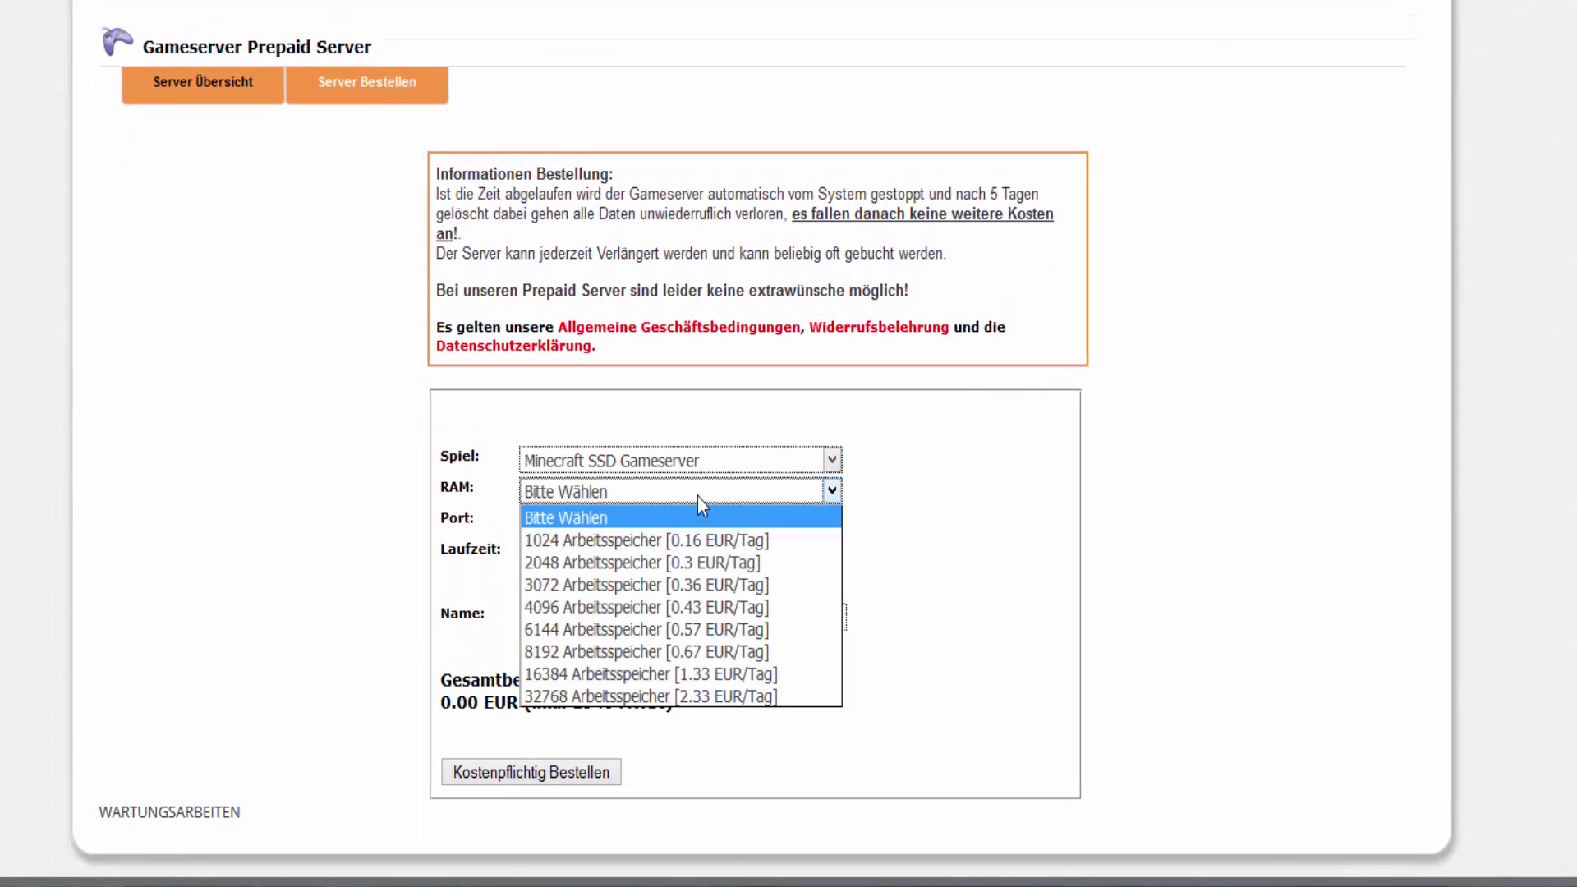
left_click(553, 537)
Step: Set the order's port to Zufallsport and its runtime to 30 days
left_click(595, 522)
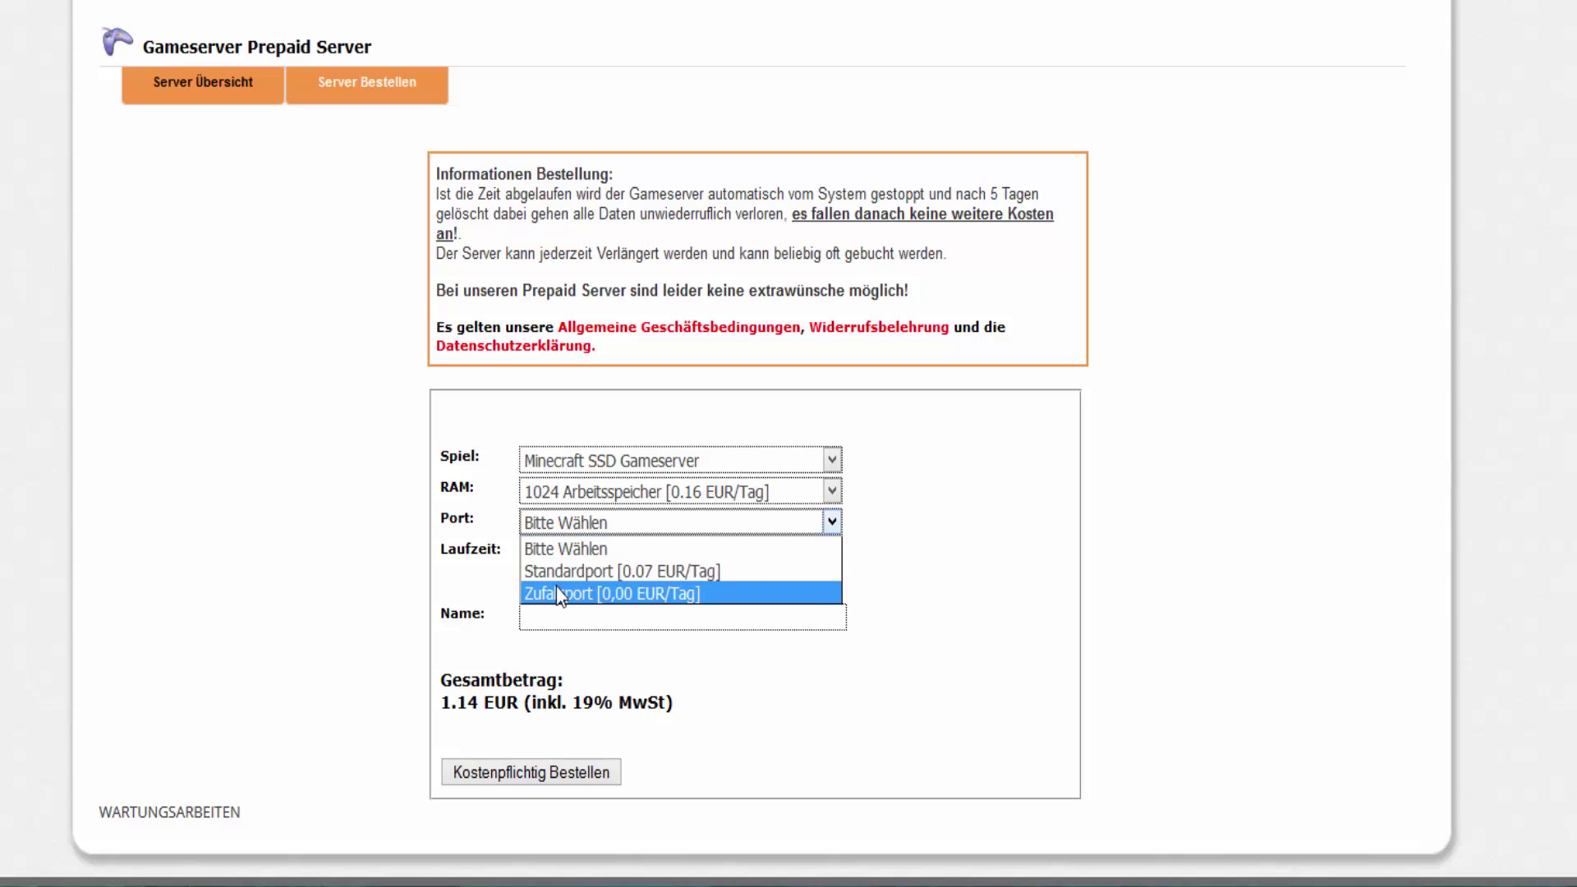
left_click(557, 592)
left_click(578, 554)
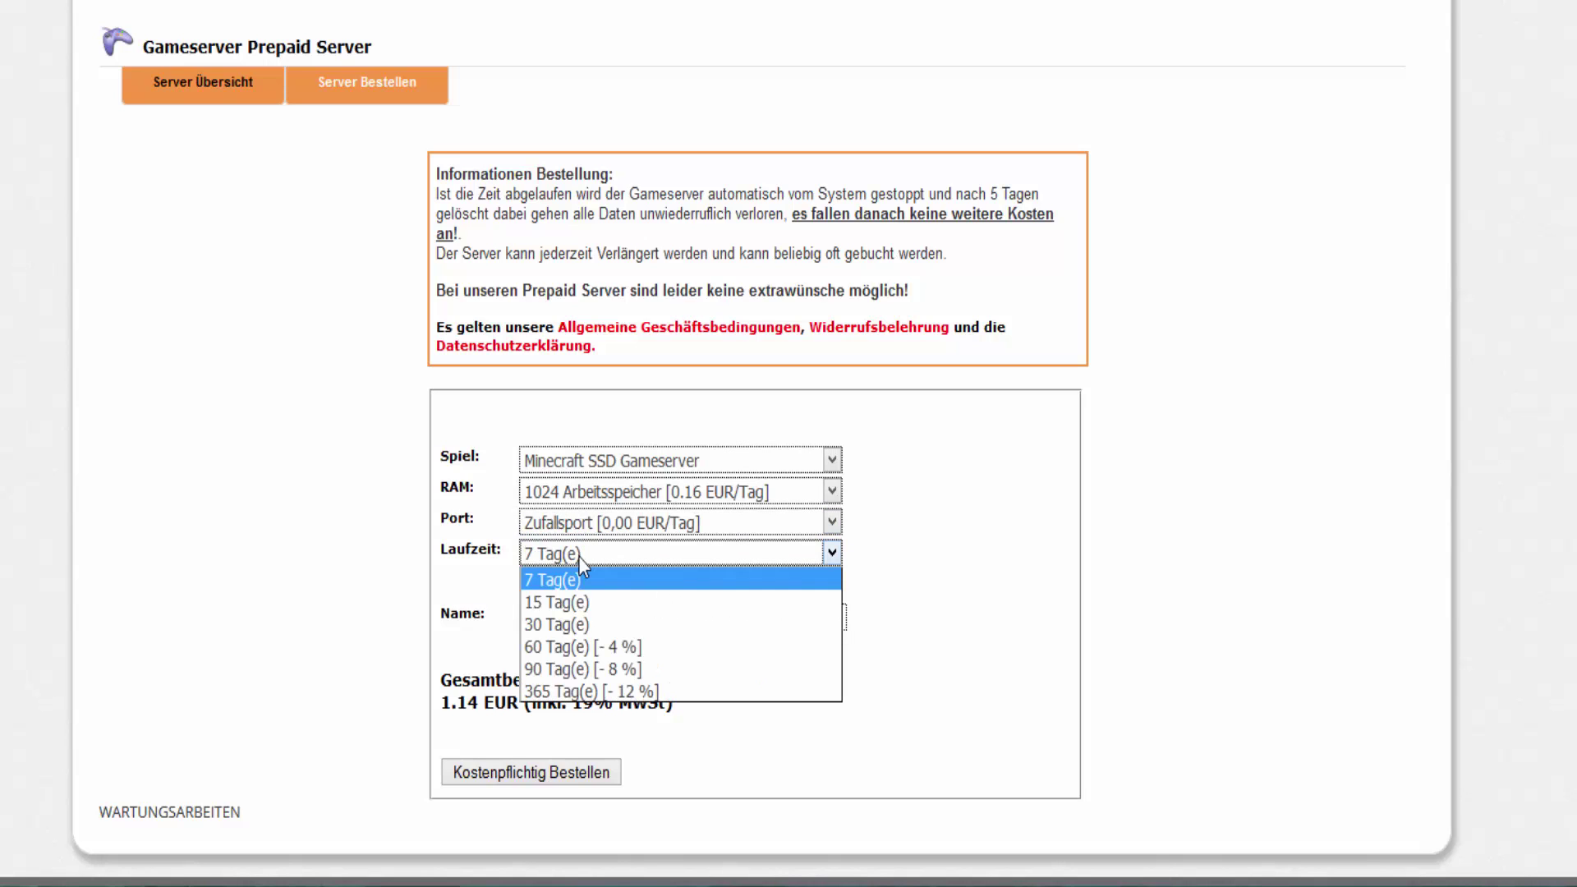
left_click(579, 624)
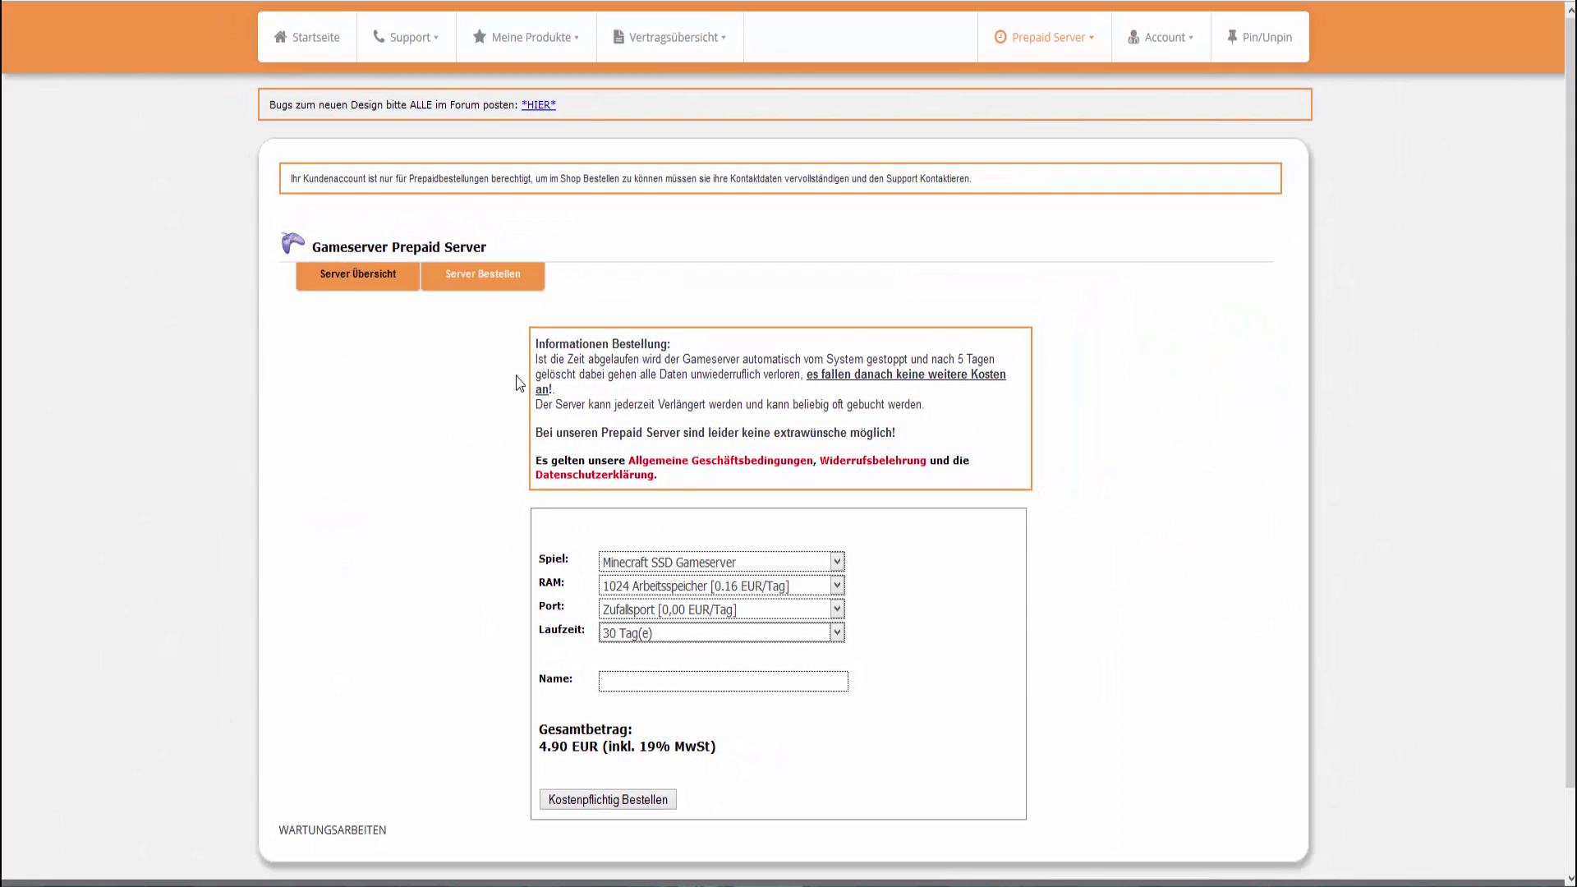
Step: Open the management page of the existing Minecraft Server SSD and check its CPU and RAM usage
mouse_move(534, 41)
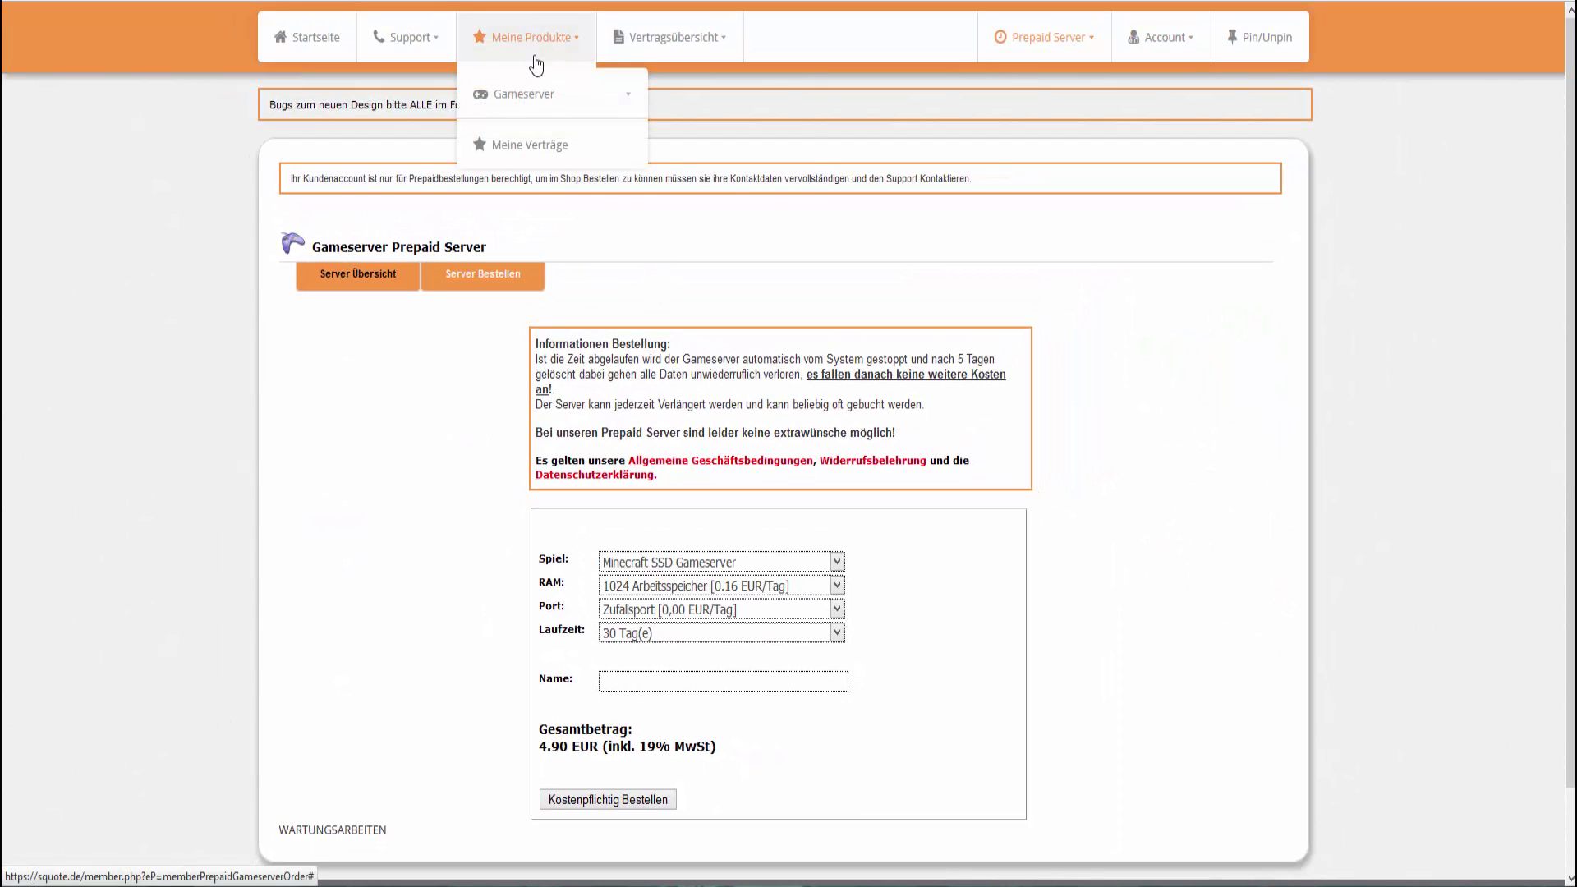
mouse_move(522, 95)
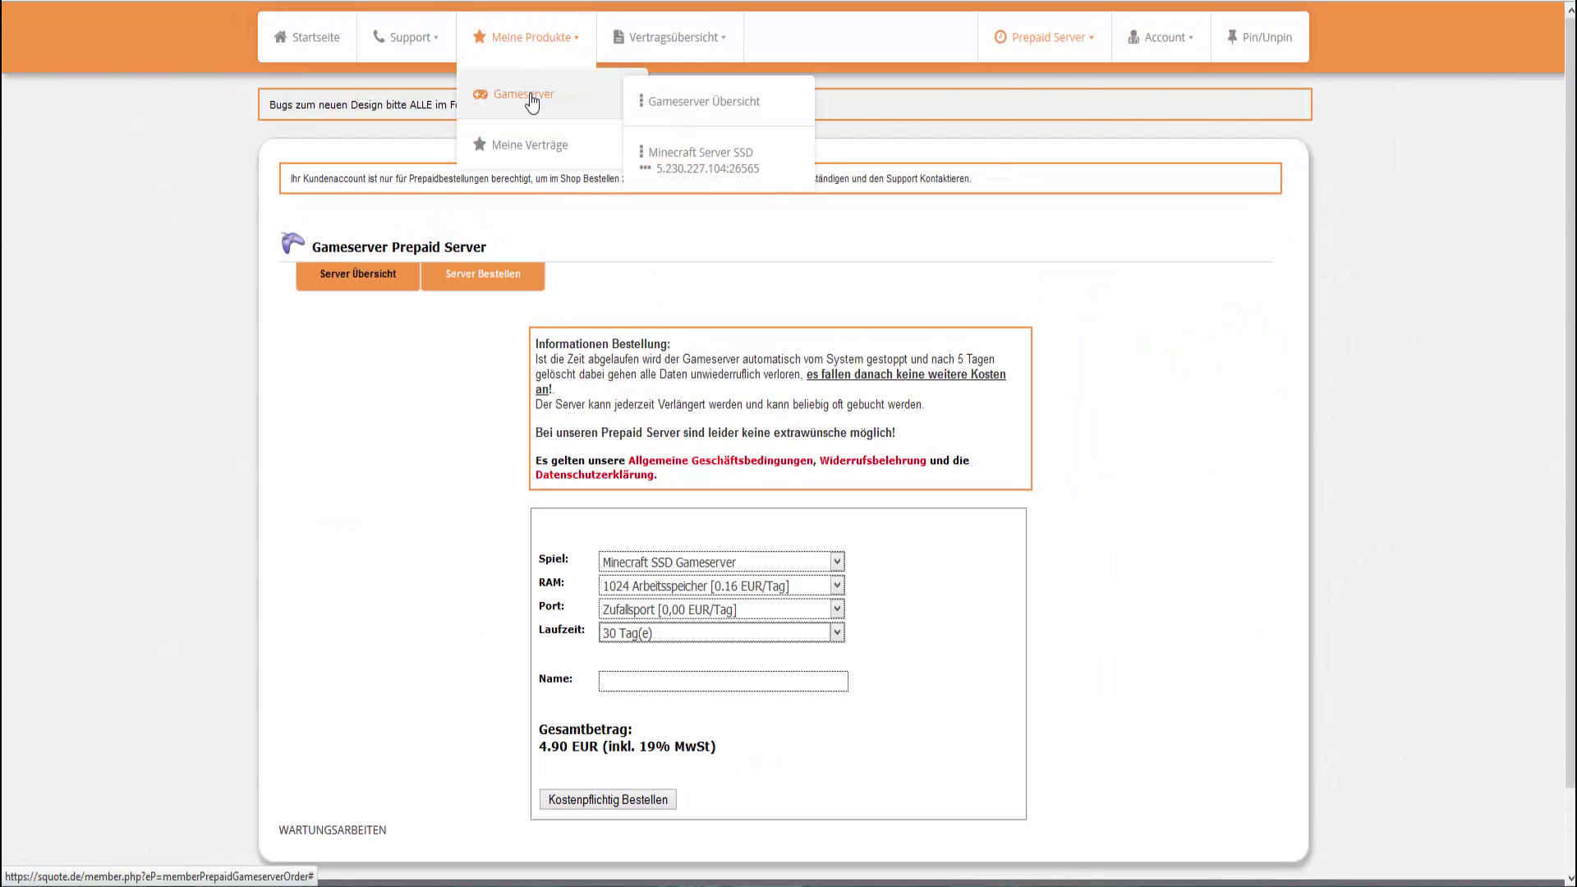
left_click(704, 164)
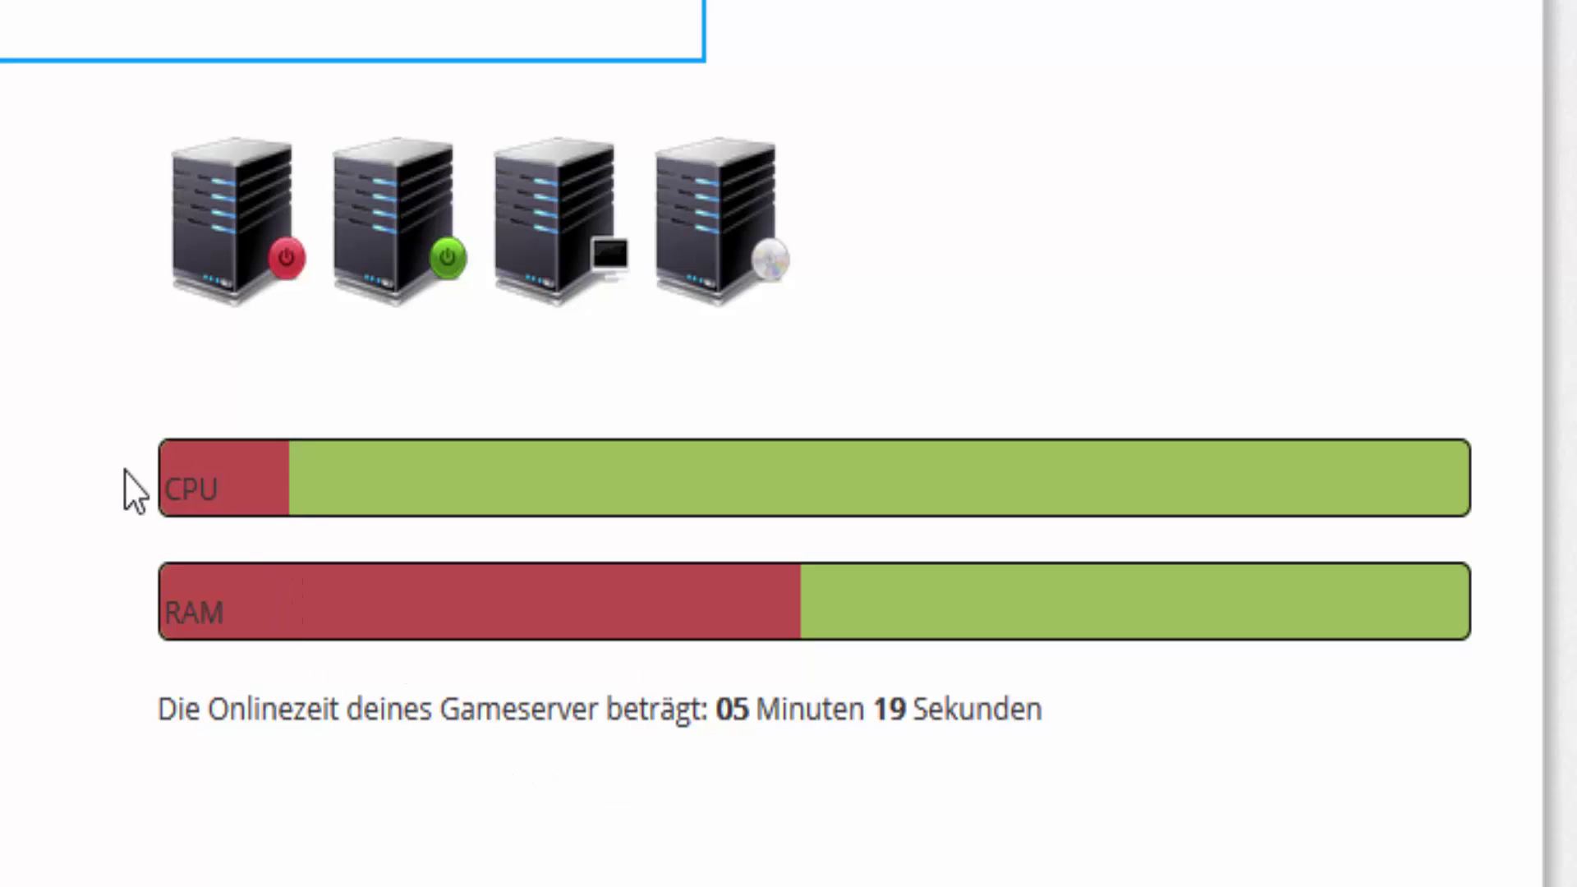
mouse_move(196, 472)
mouse_move(429, 598)
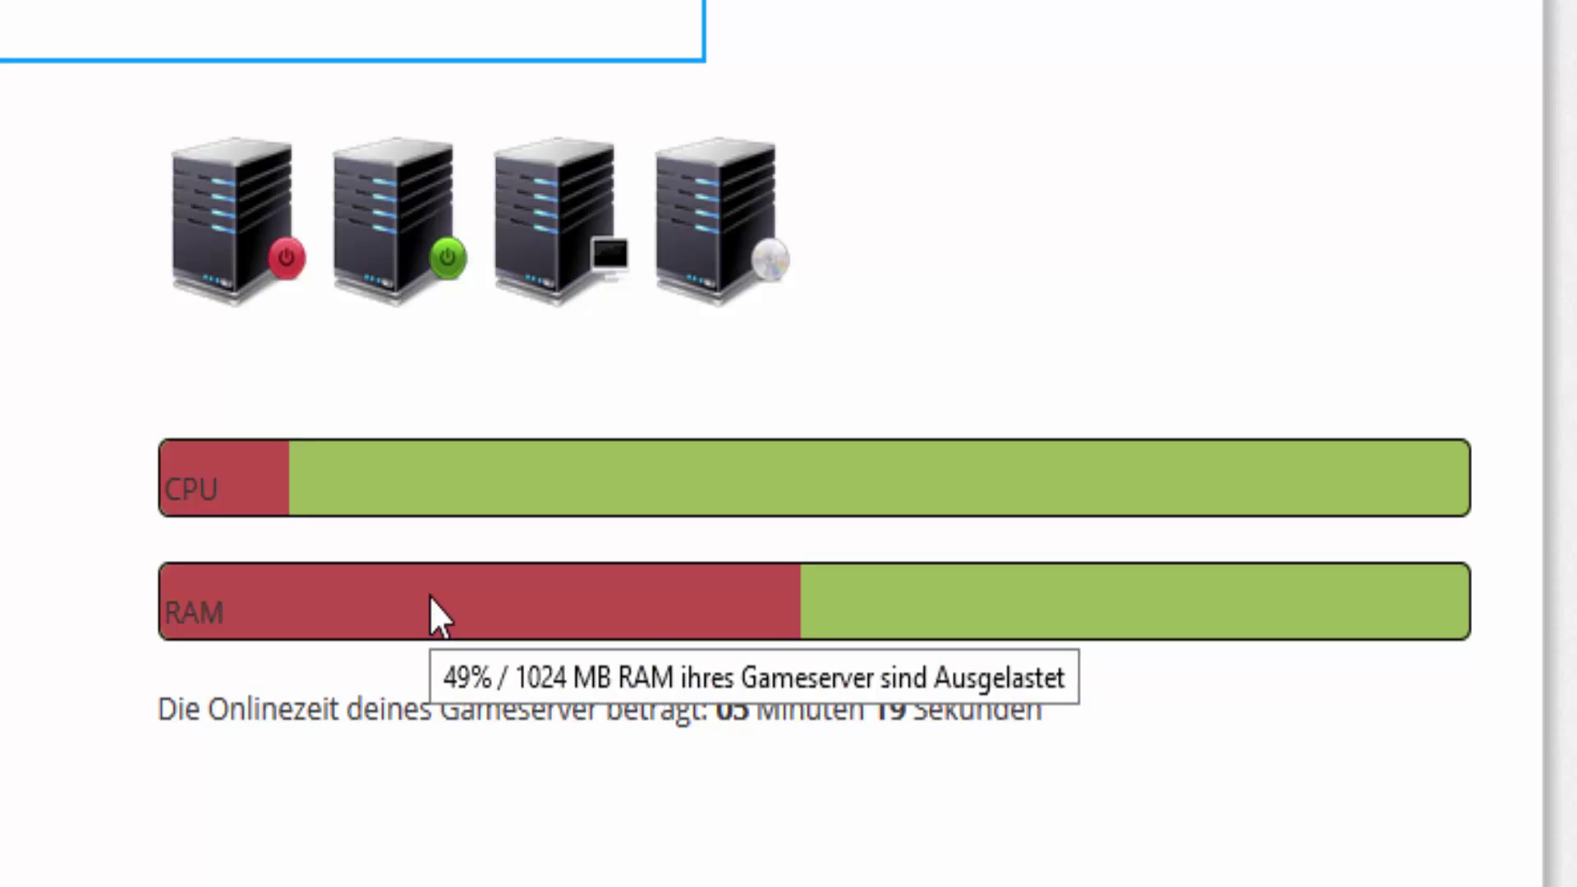
Step: Stop the game server and load the Server Konfiguration file in its config editor
left_click(230, 259)
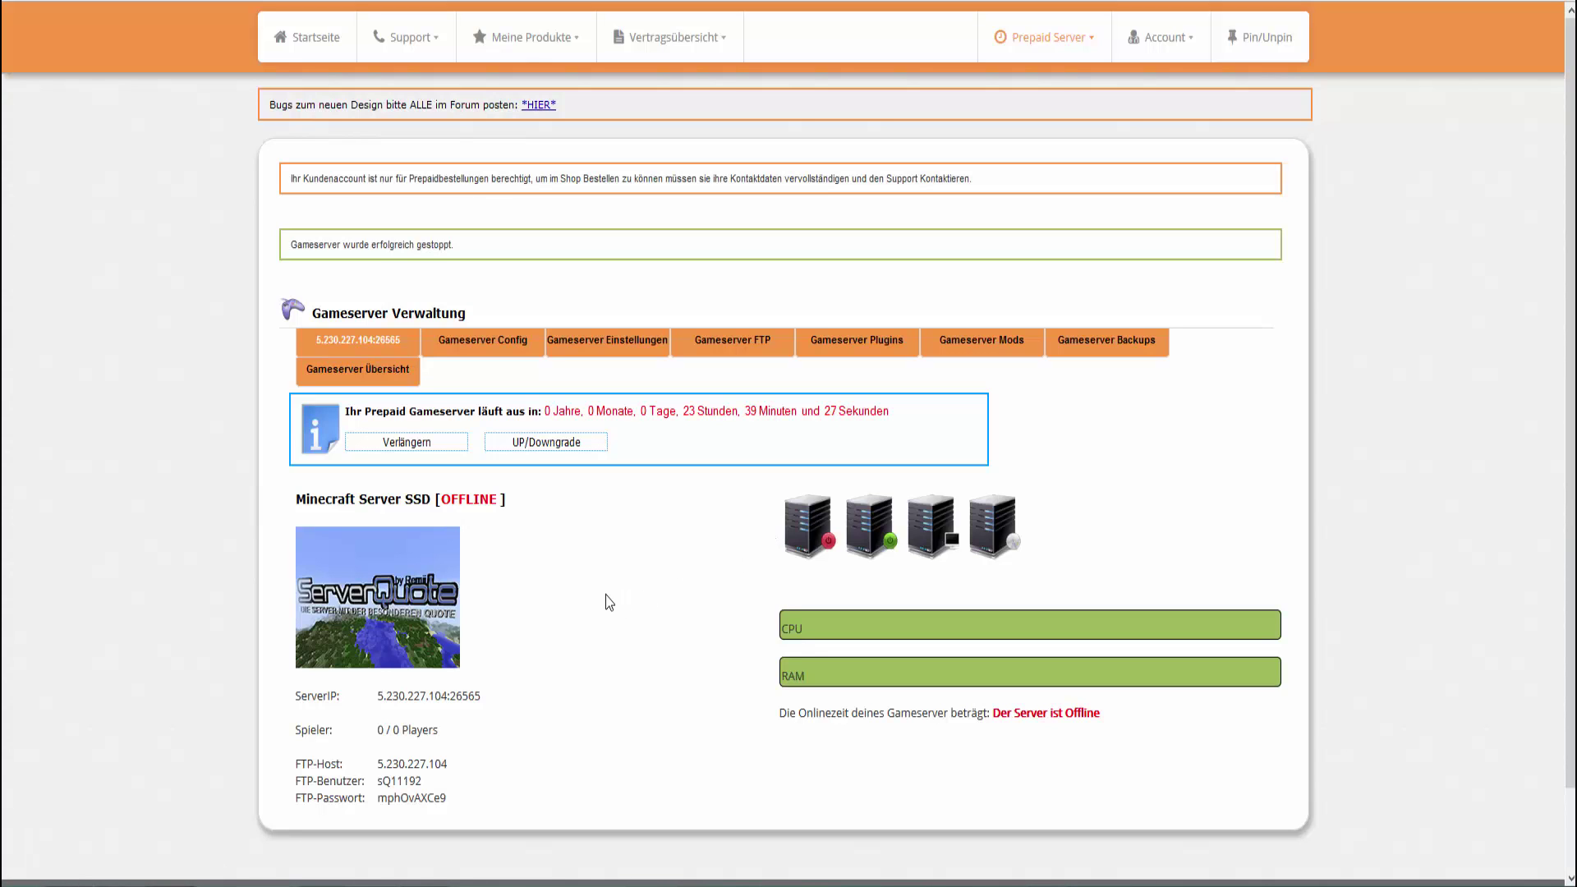
left_click(480, 348)
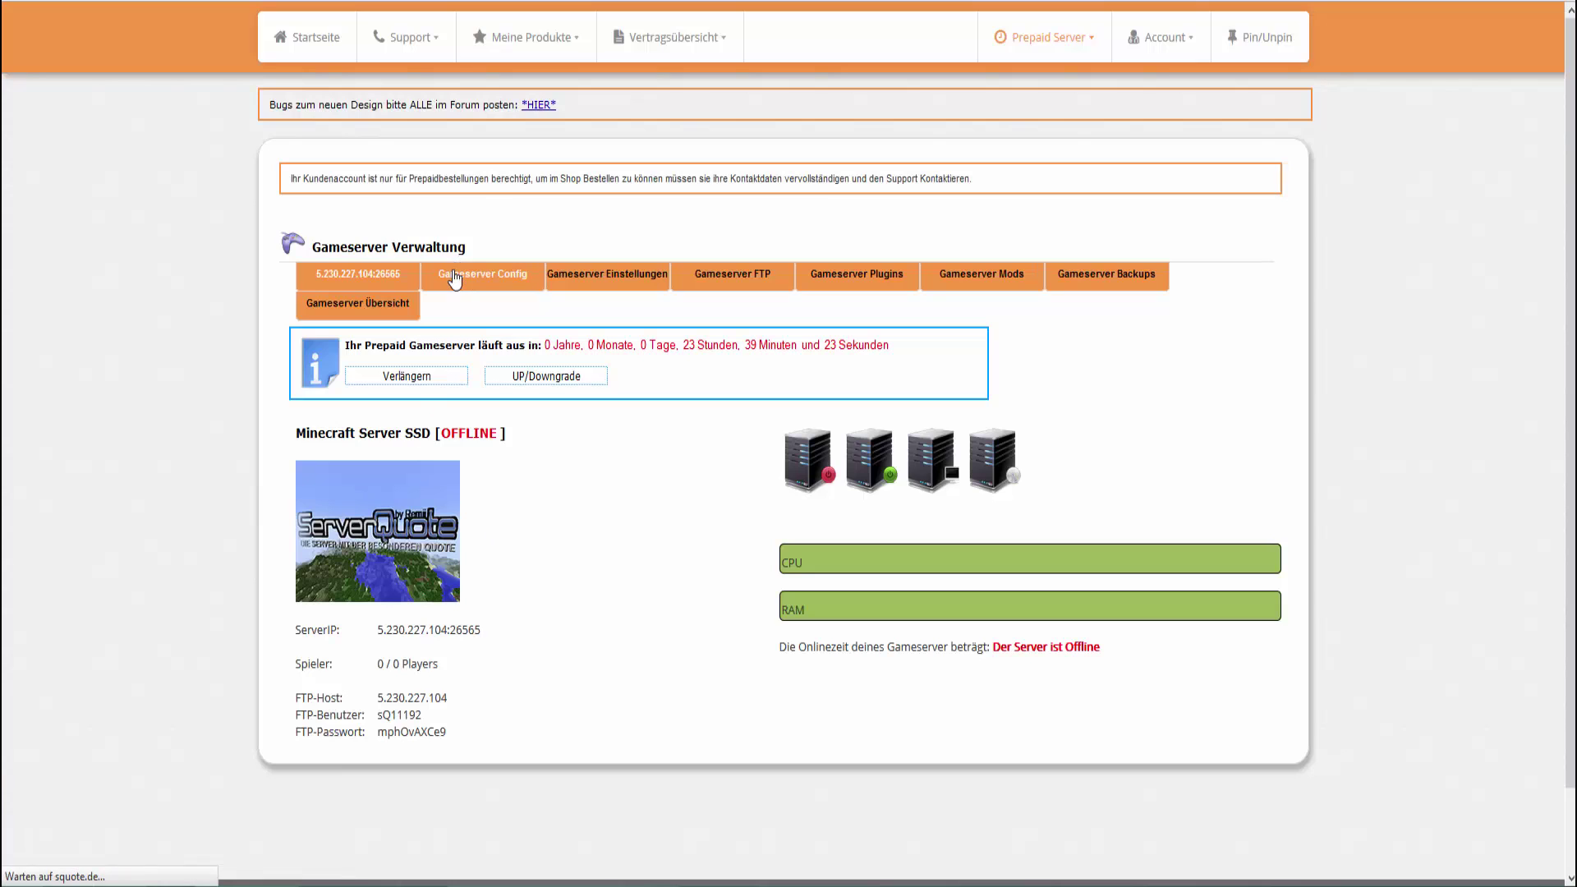
left_click(453, 280)
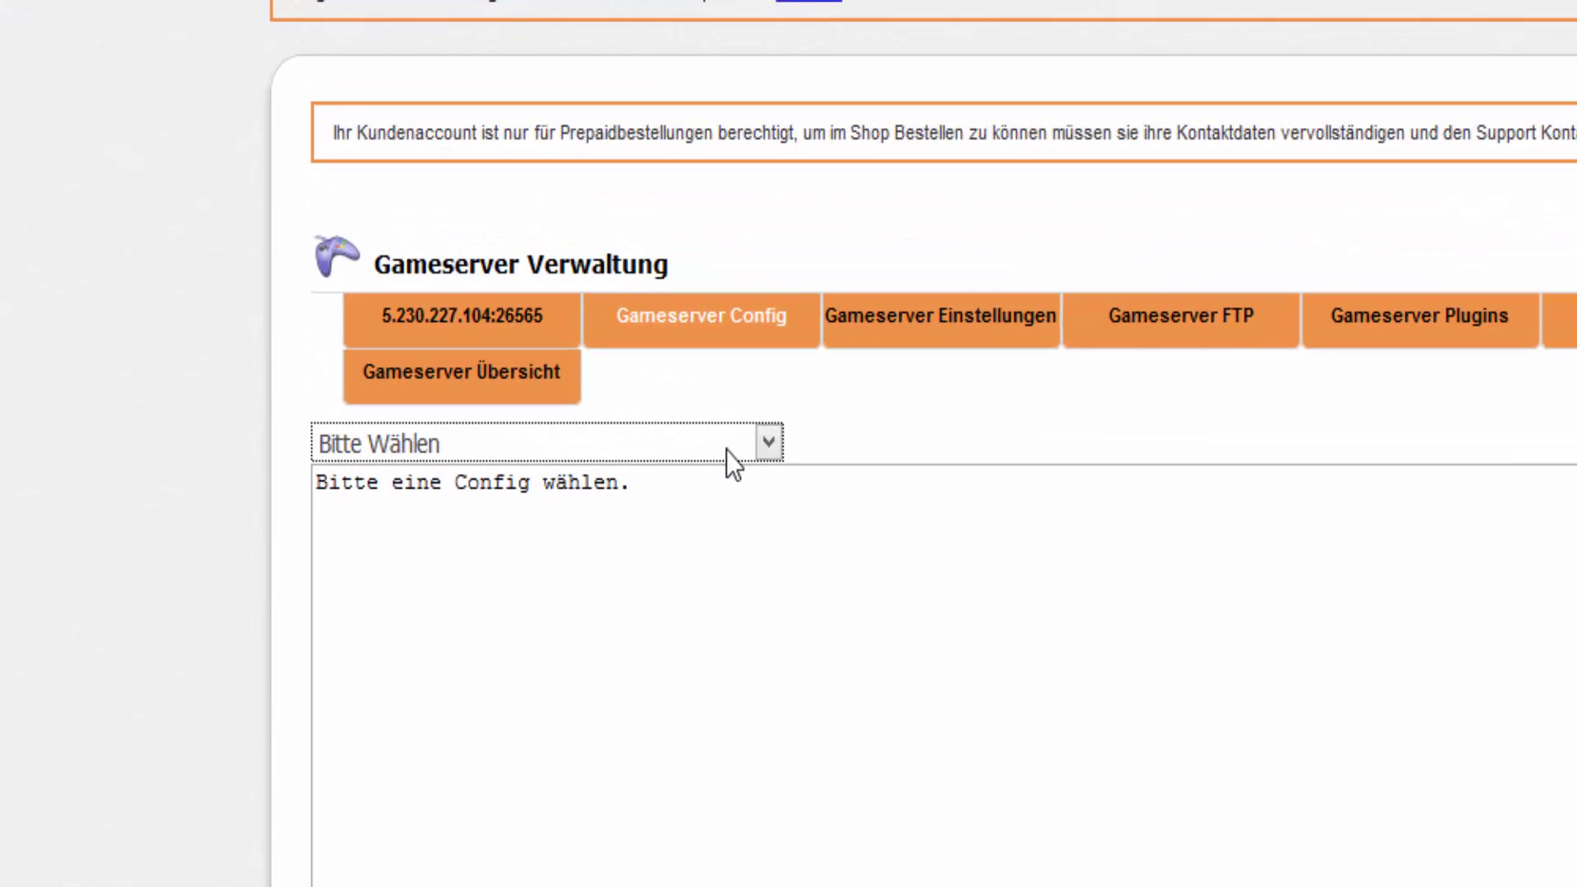
left_click(726, 450)
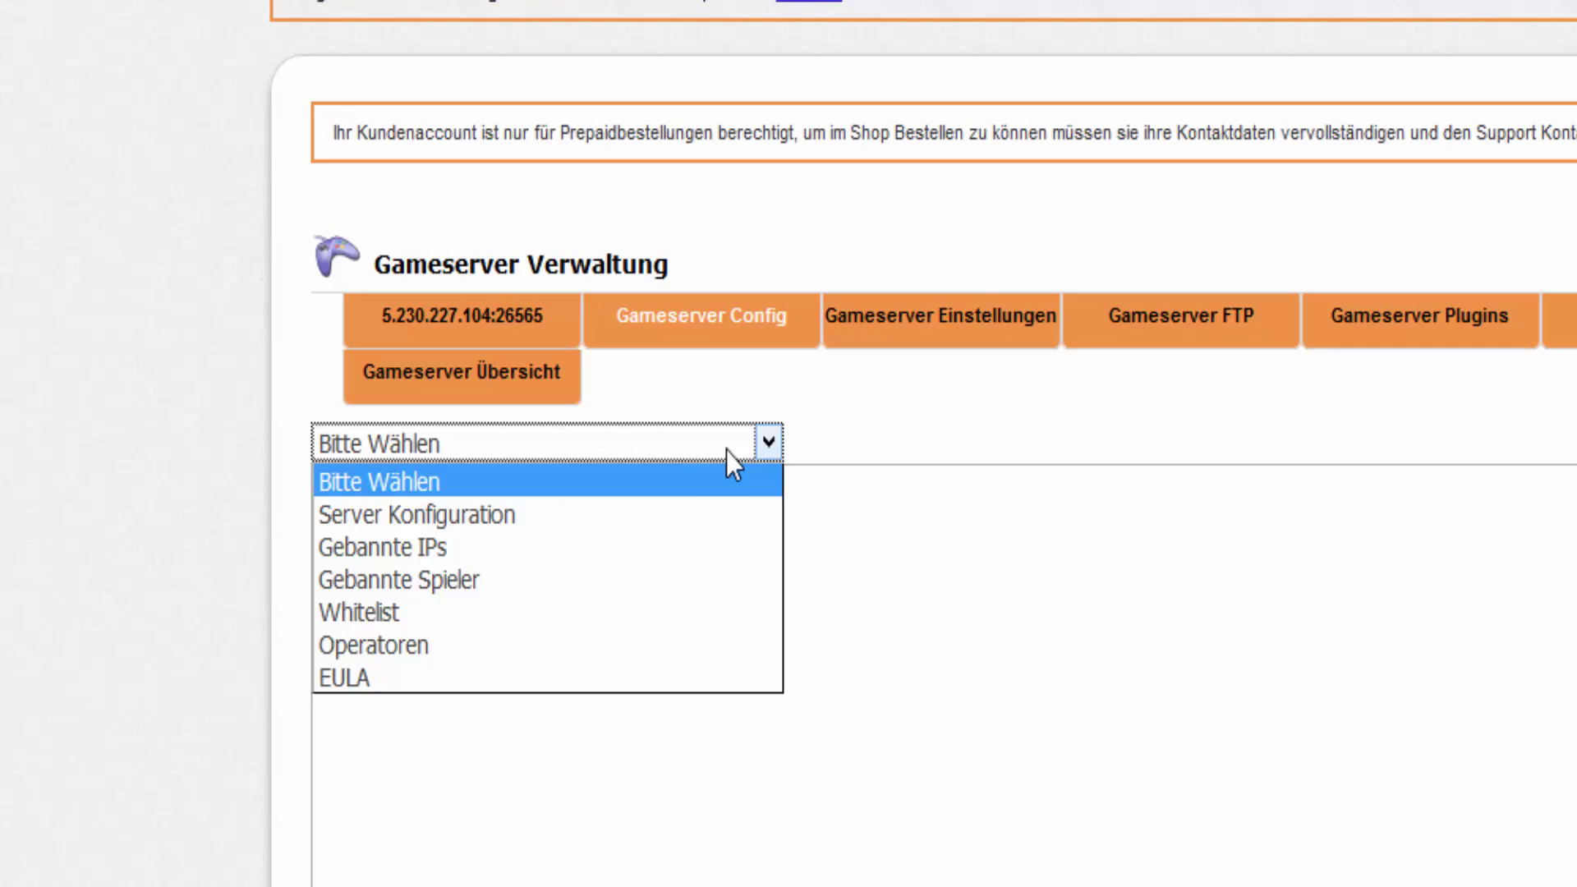
left_click(649, 513)
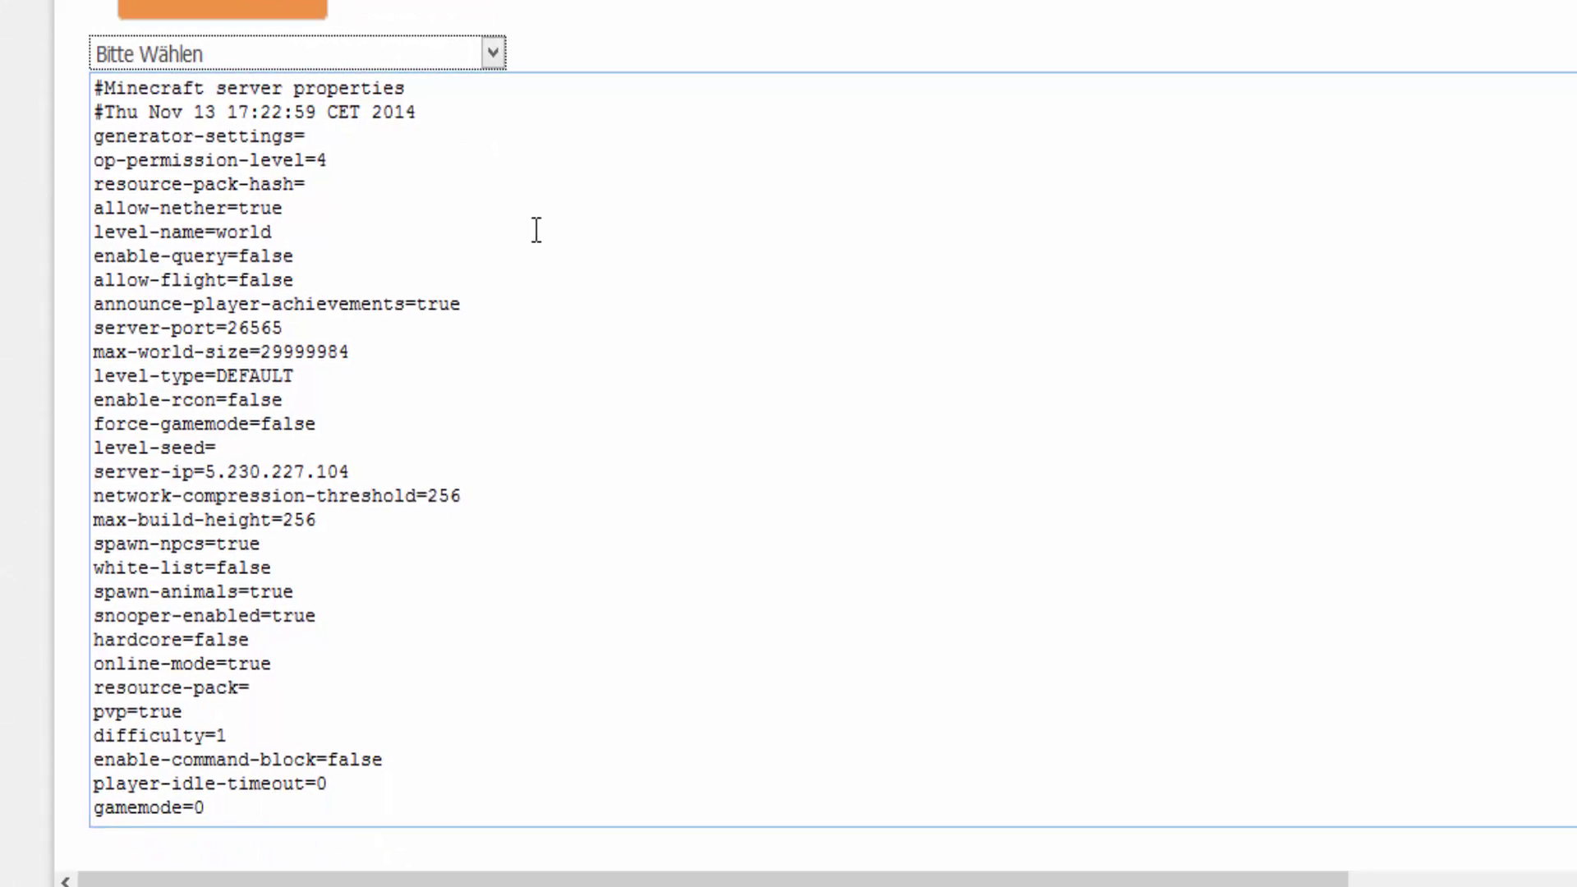
Step: Examine the server-port and server-ip entries in the Minecraft server properties
scroll(753, 649, "down", 1)
scroll(535, 255, "up", 1)
left_click_drag(283, 329, 228, 328)
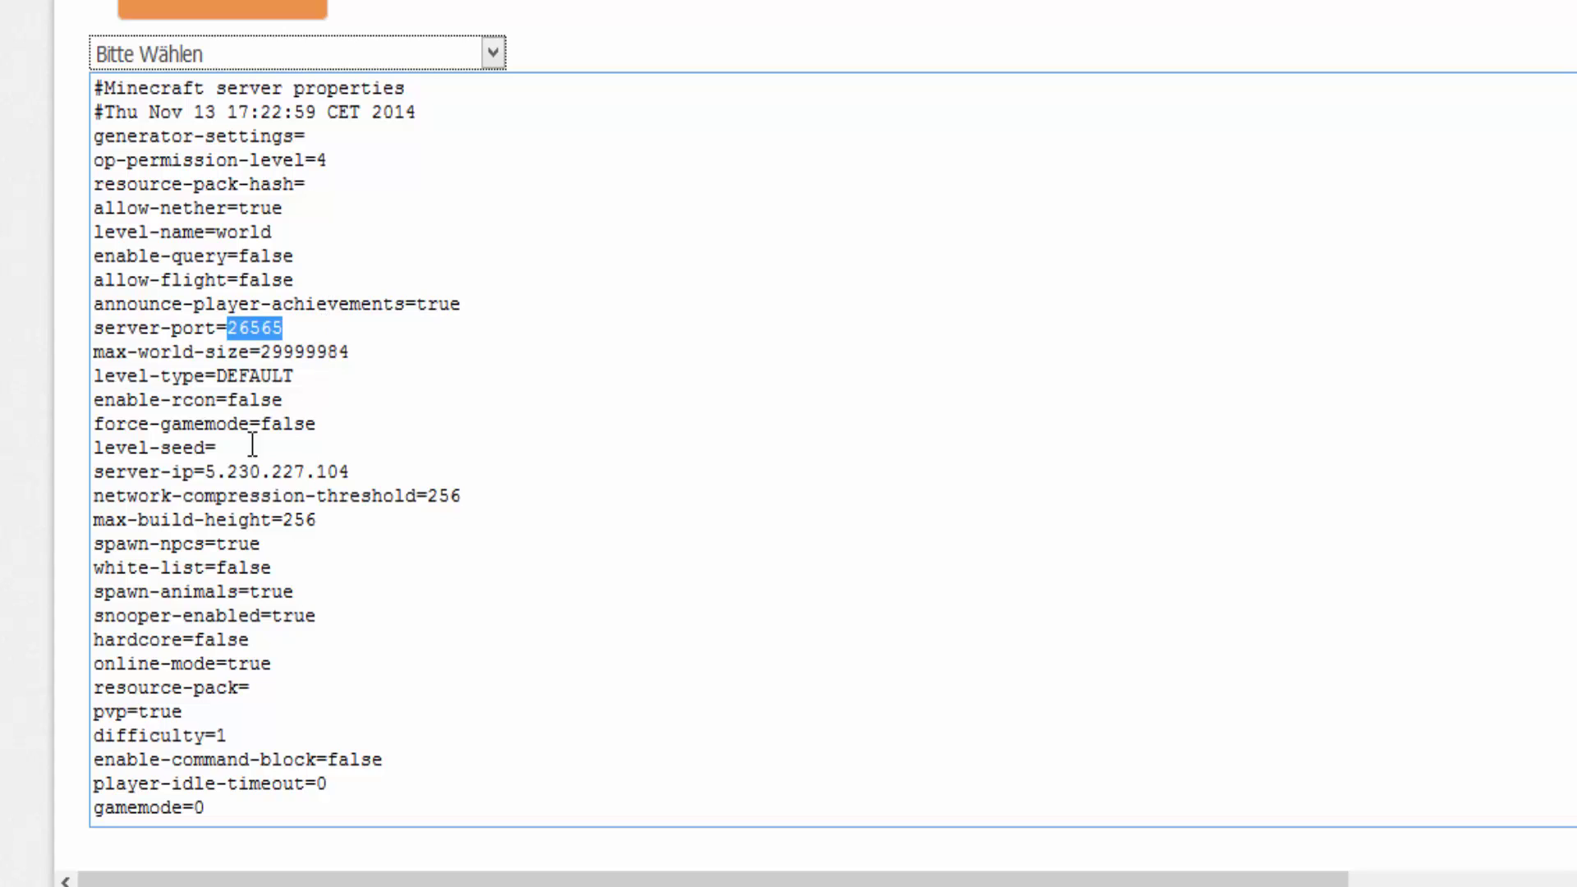
left_click_drag(205, 474, 363, 478)
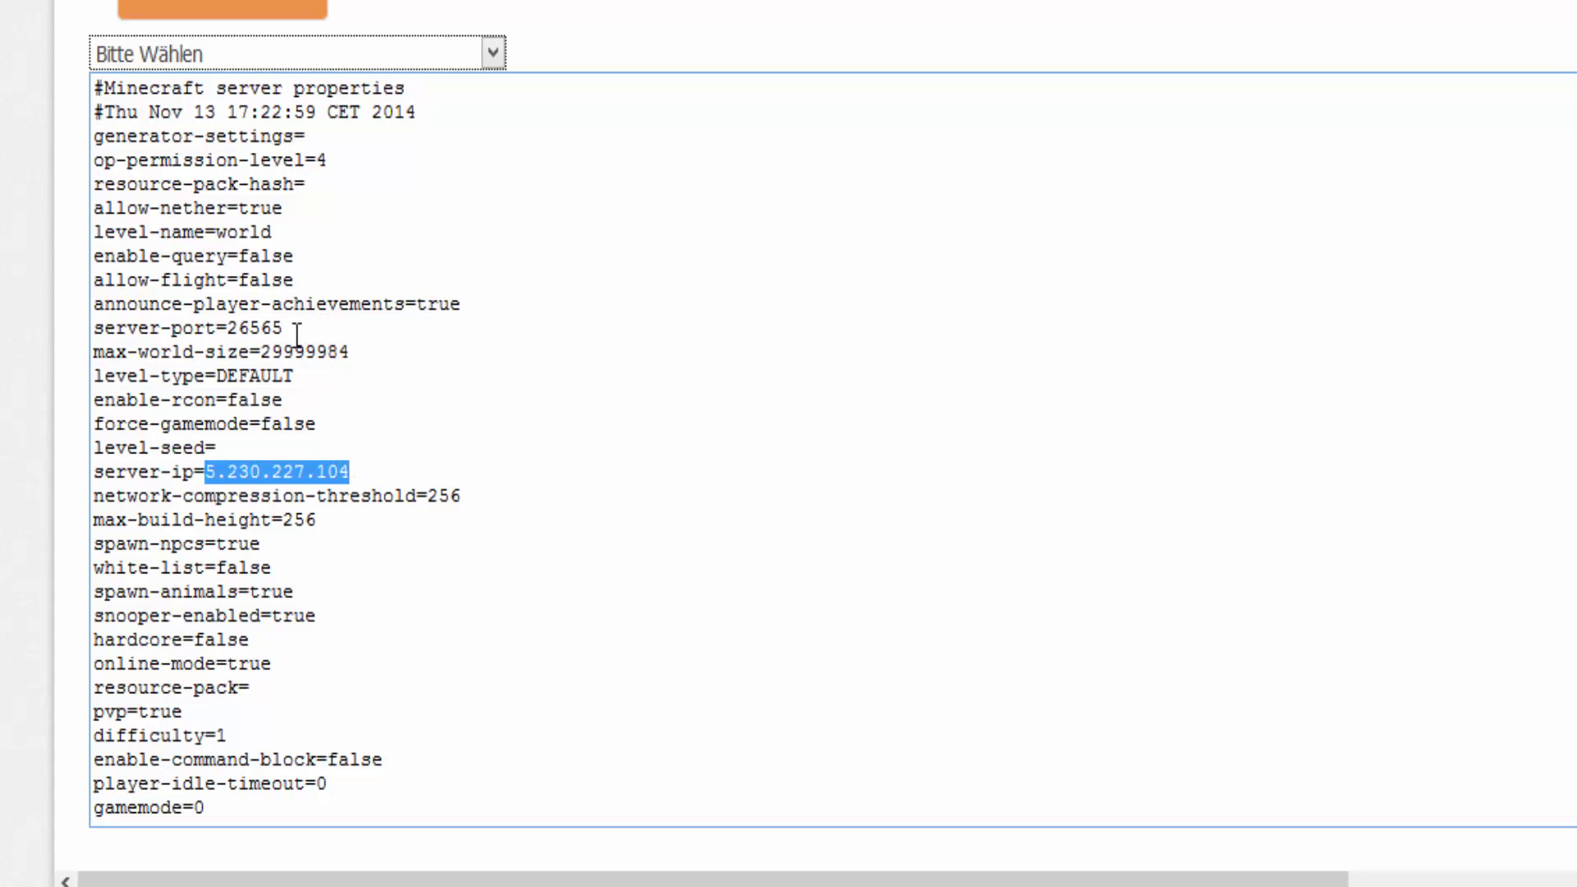
left_click_drag(286, 330, 225, 330)
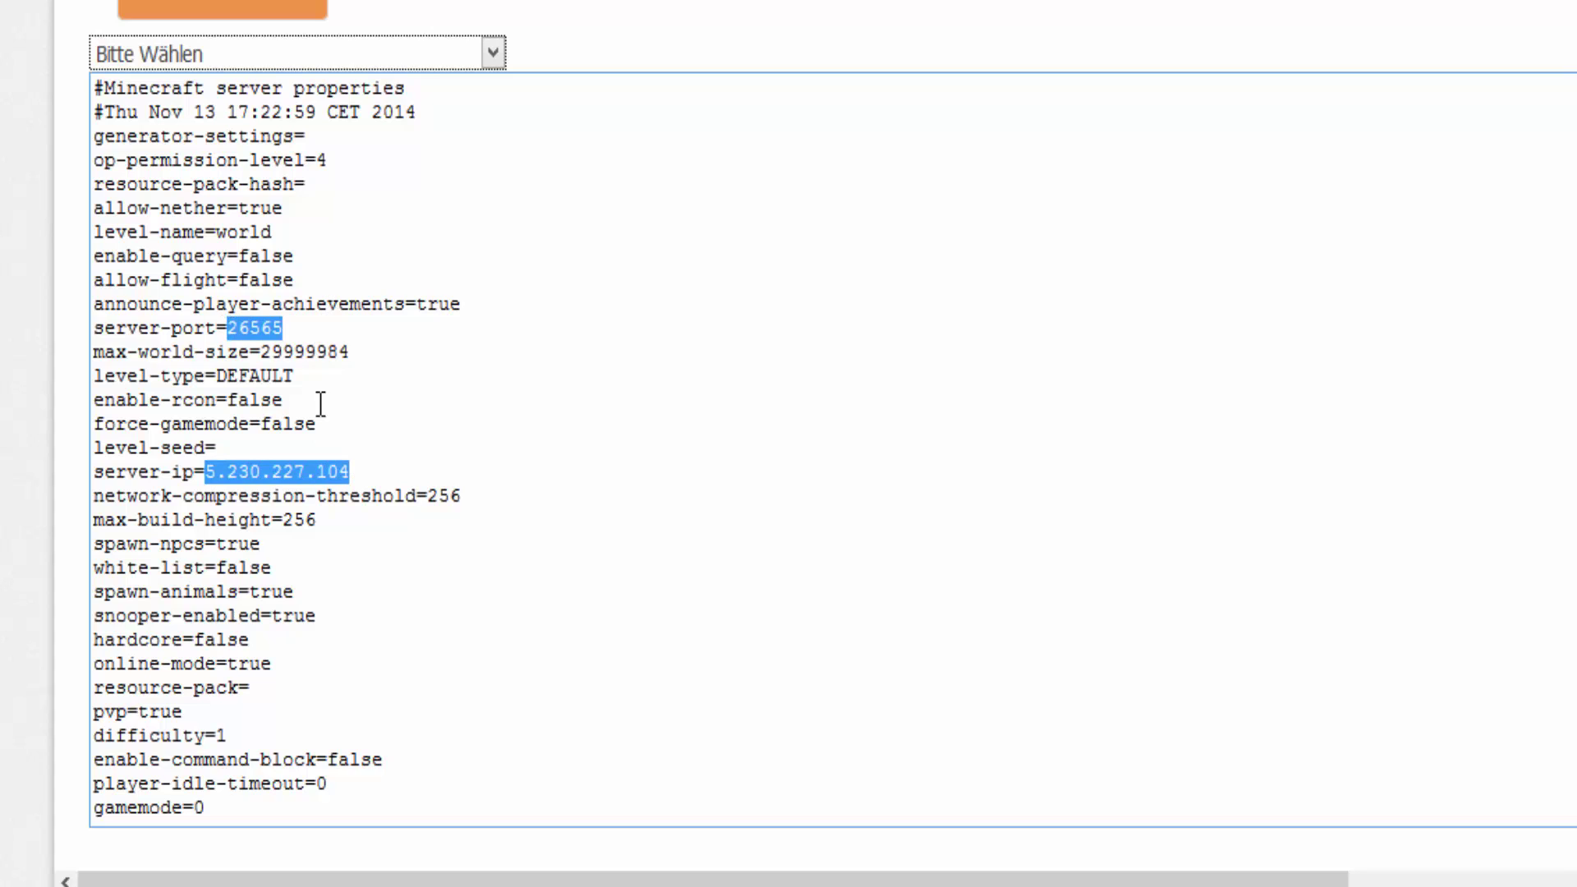
left_click(417, 409)
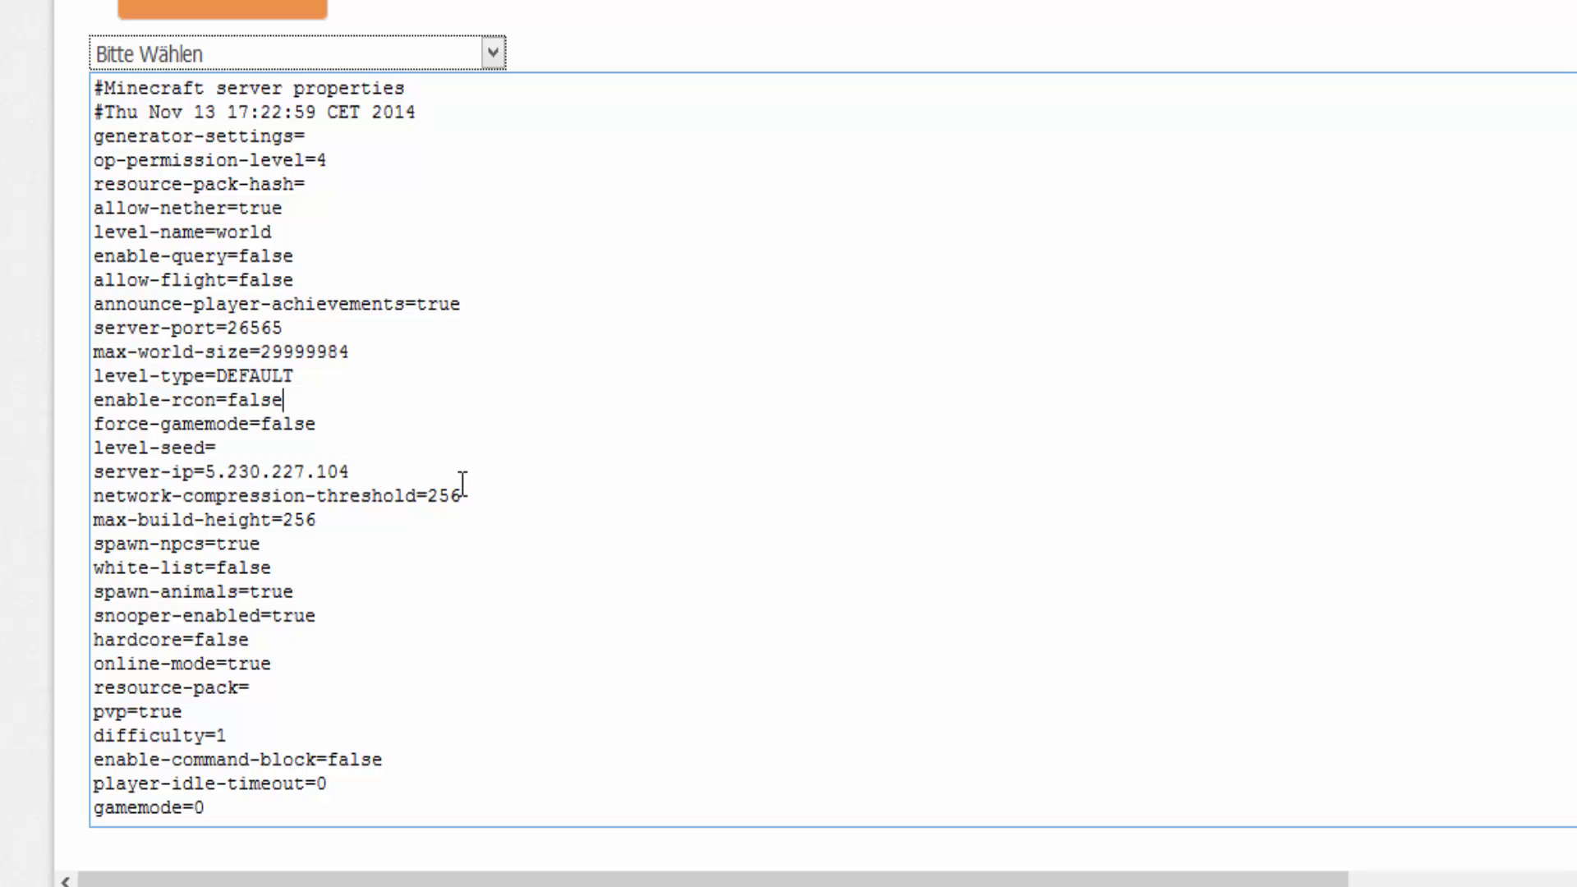
Step: Replace the motd text at the end of the server properties with "Bla bla bla"
scroll(500, 370, "down", 3)
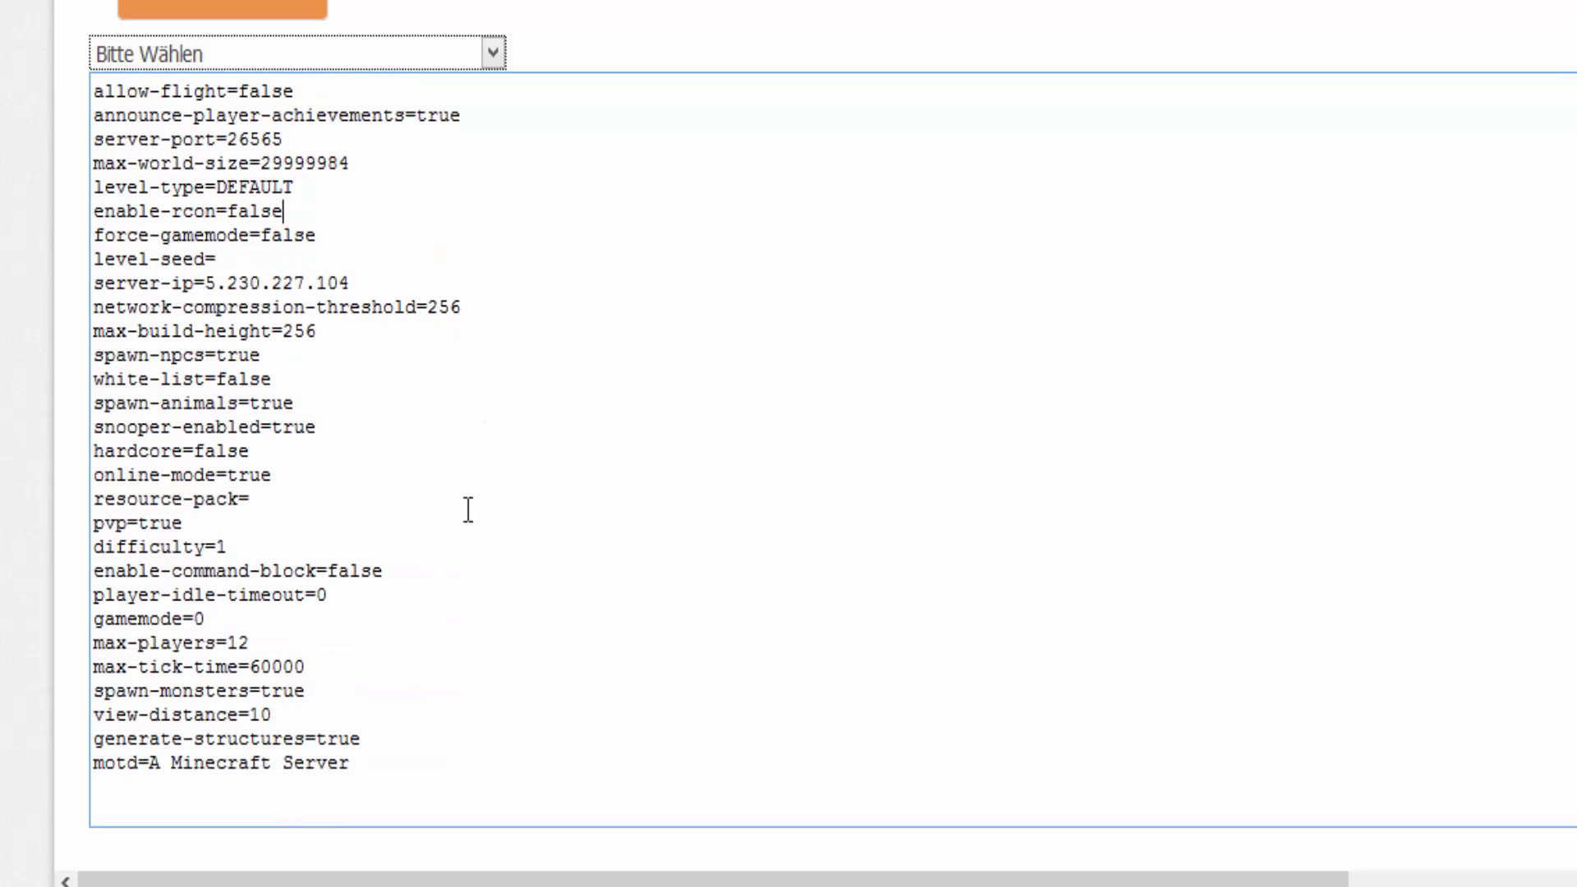
left_click_drag(351, 762, 150, 762)
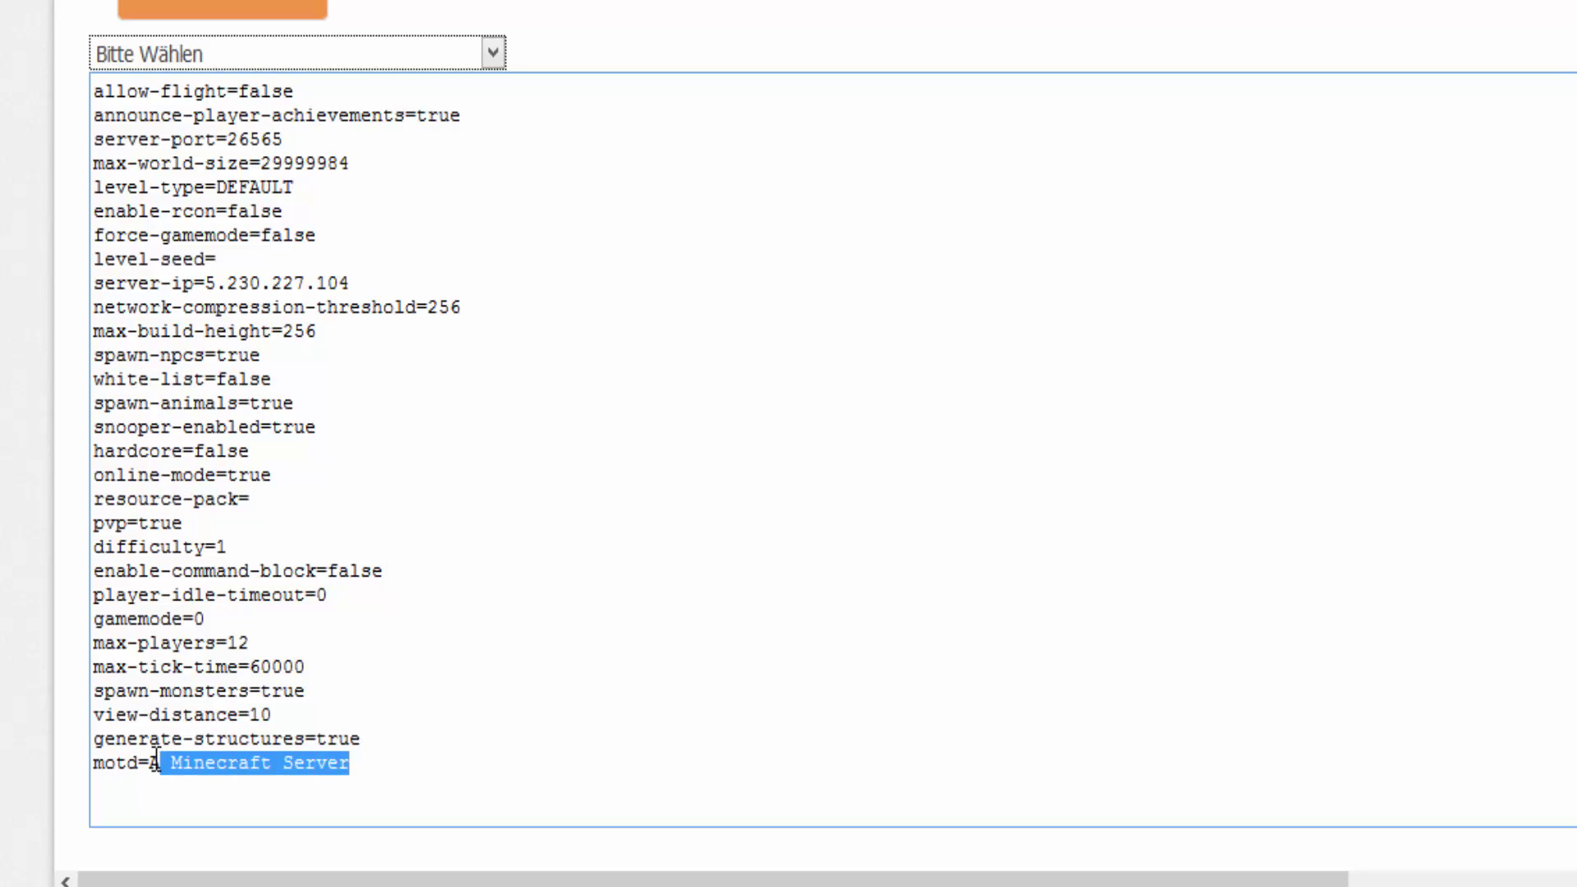
type("a ")
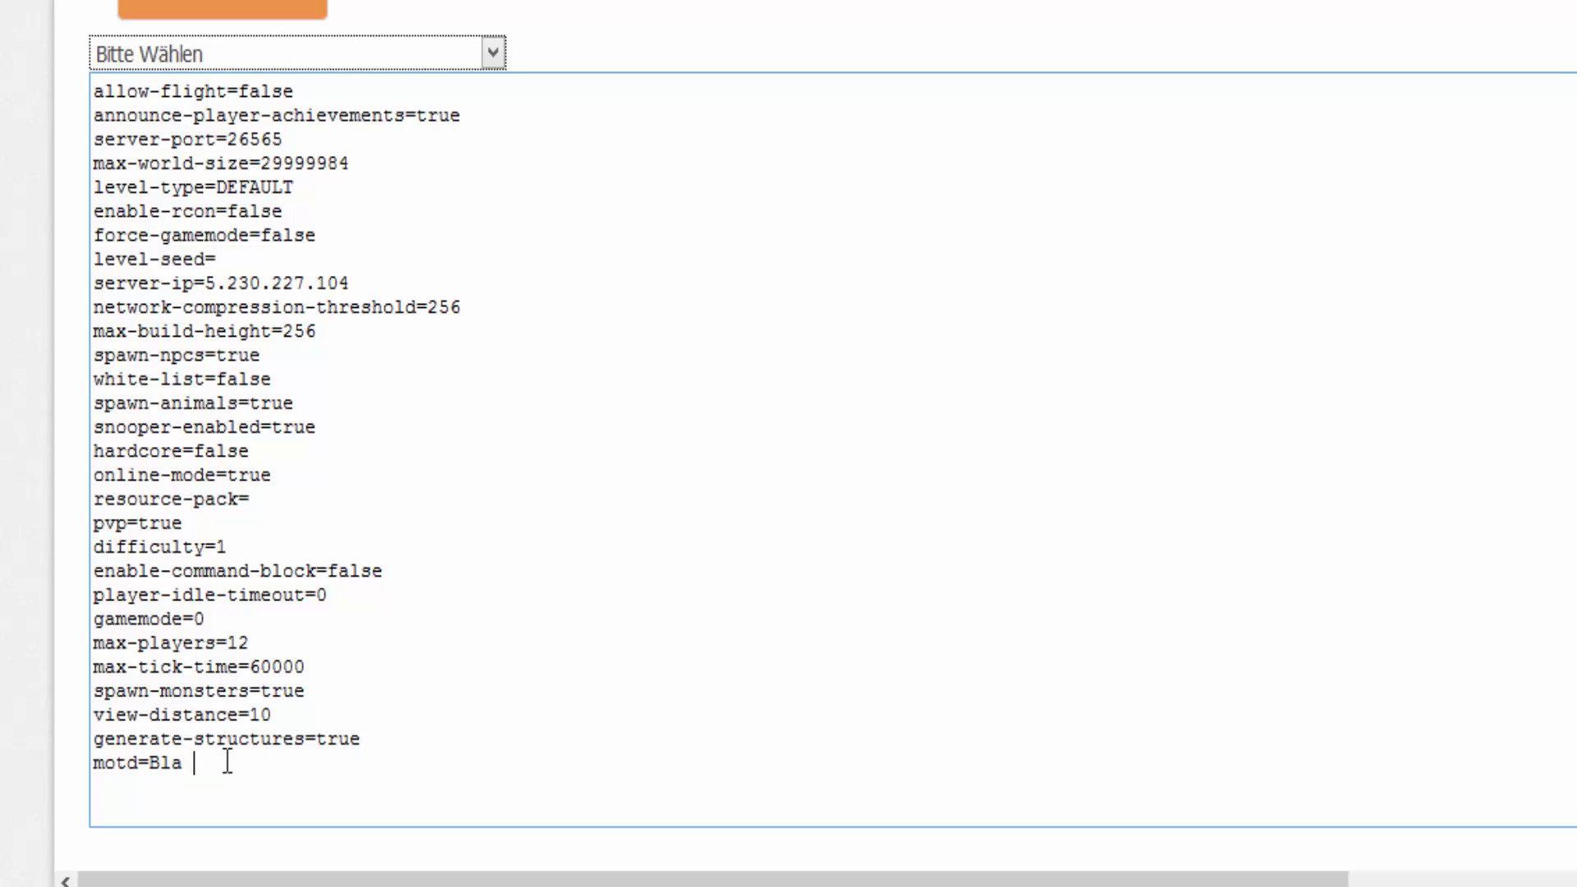
type("bla bla")
scroll(517, 616, "up", 3)
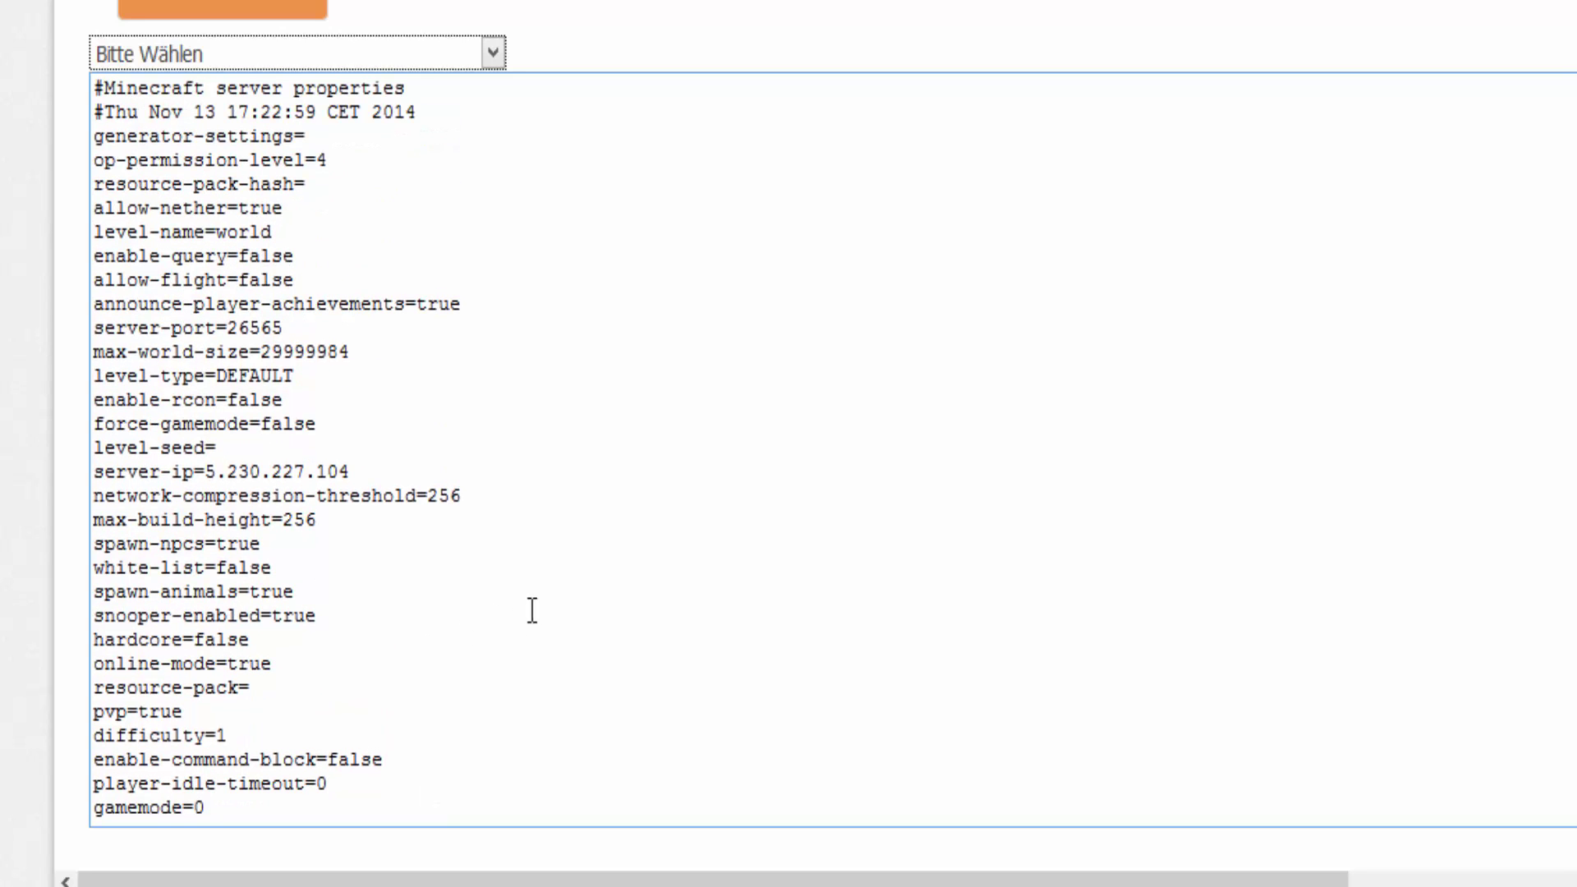
Step: View the EULA configuration file and select the Gebannte IPs configuration
left_click(393, 54)
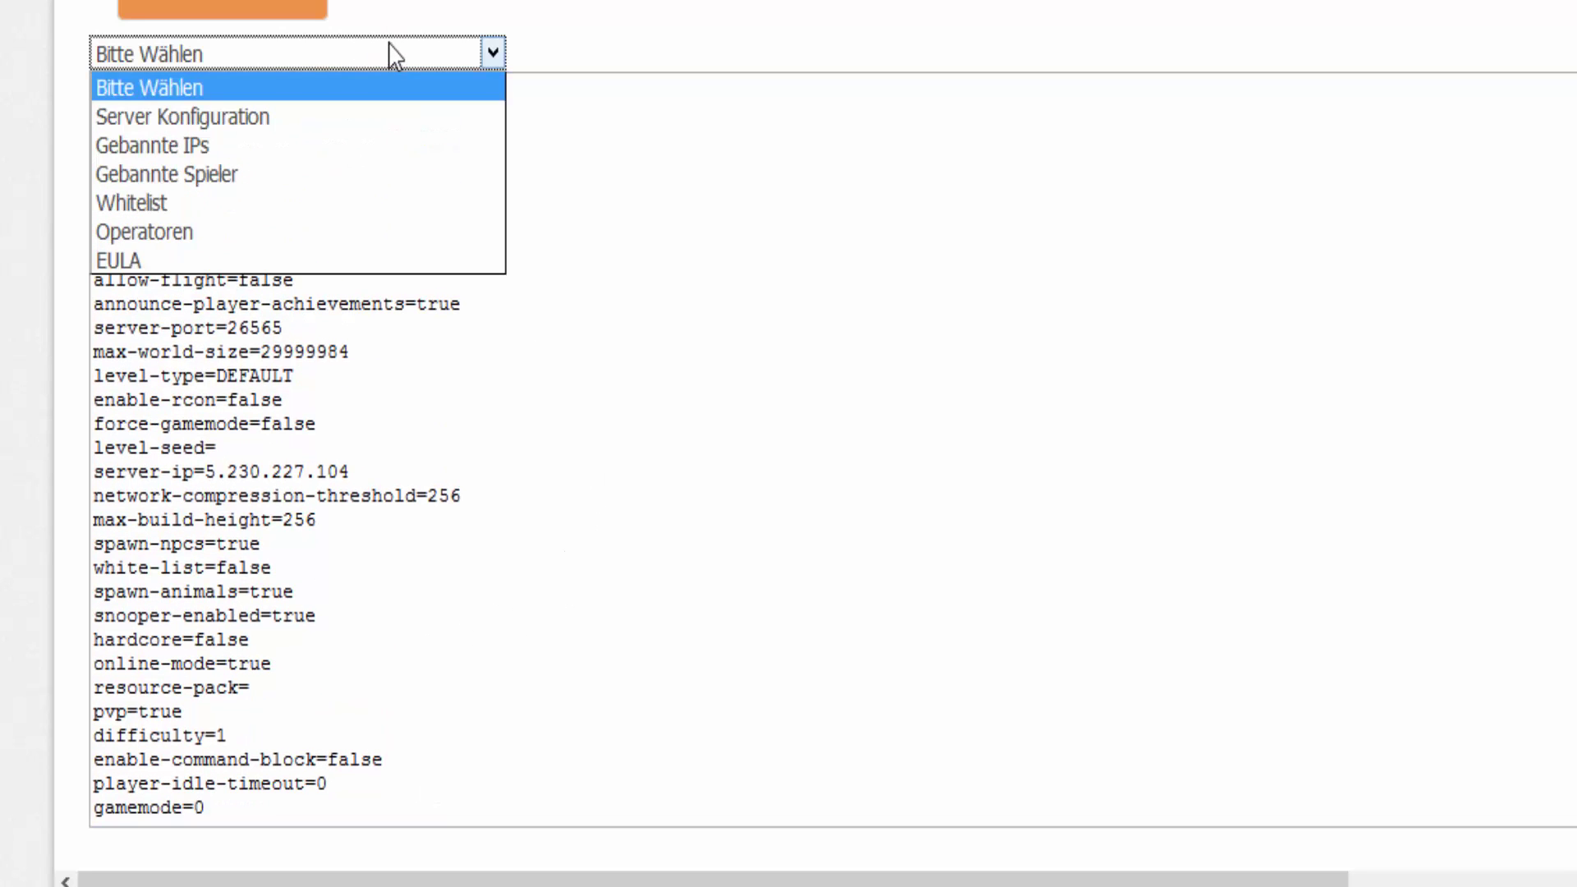
left_click(165, 263)
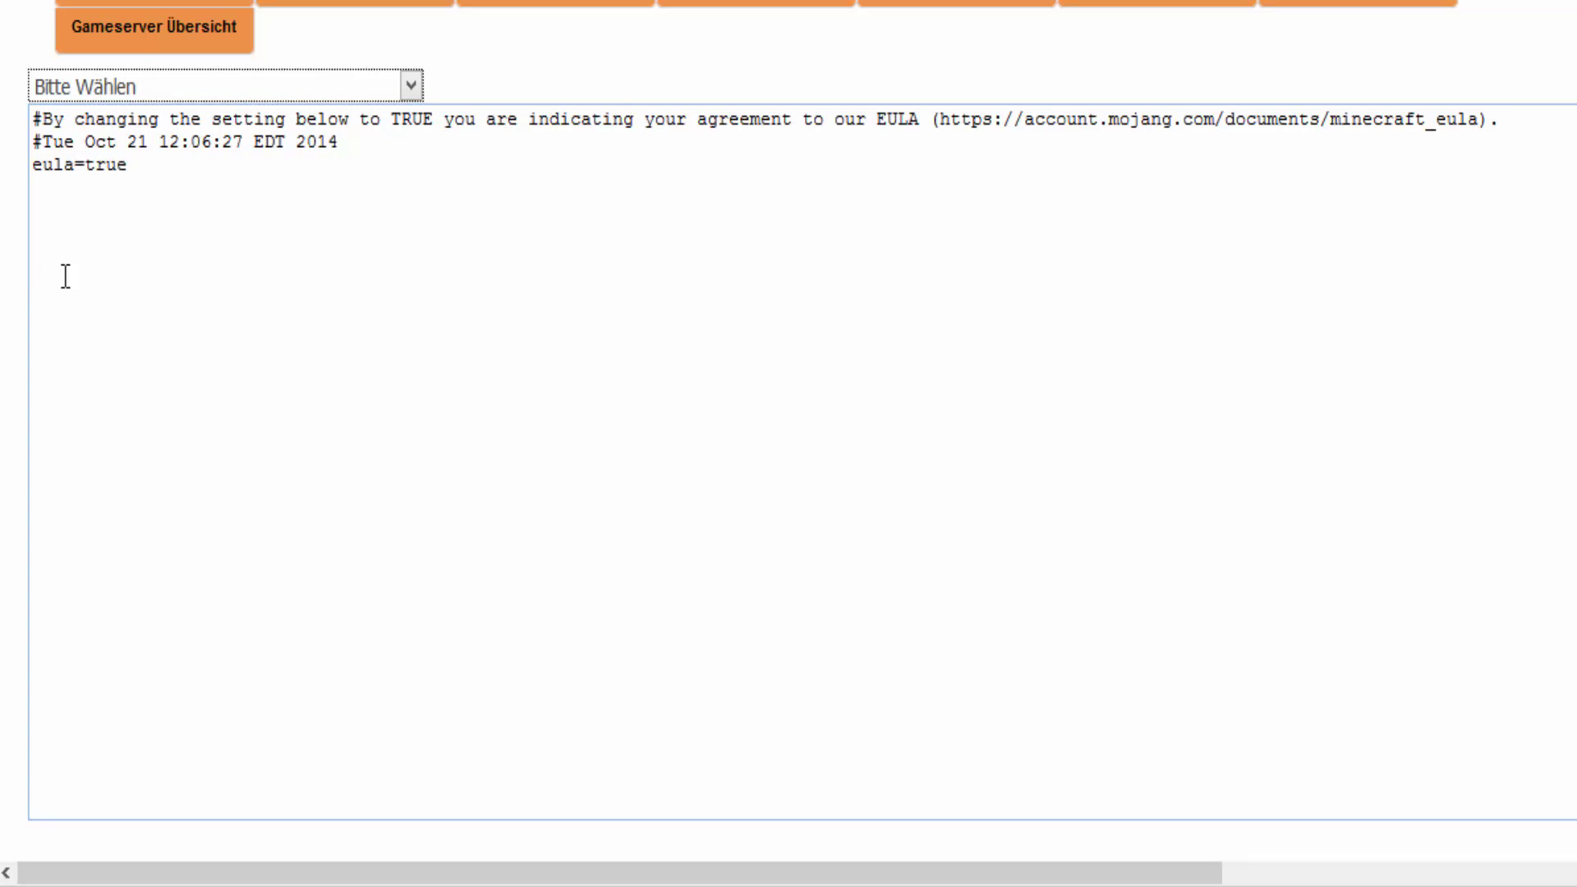
left_click(212, 94)
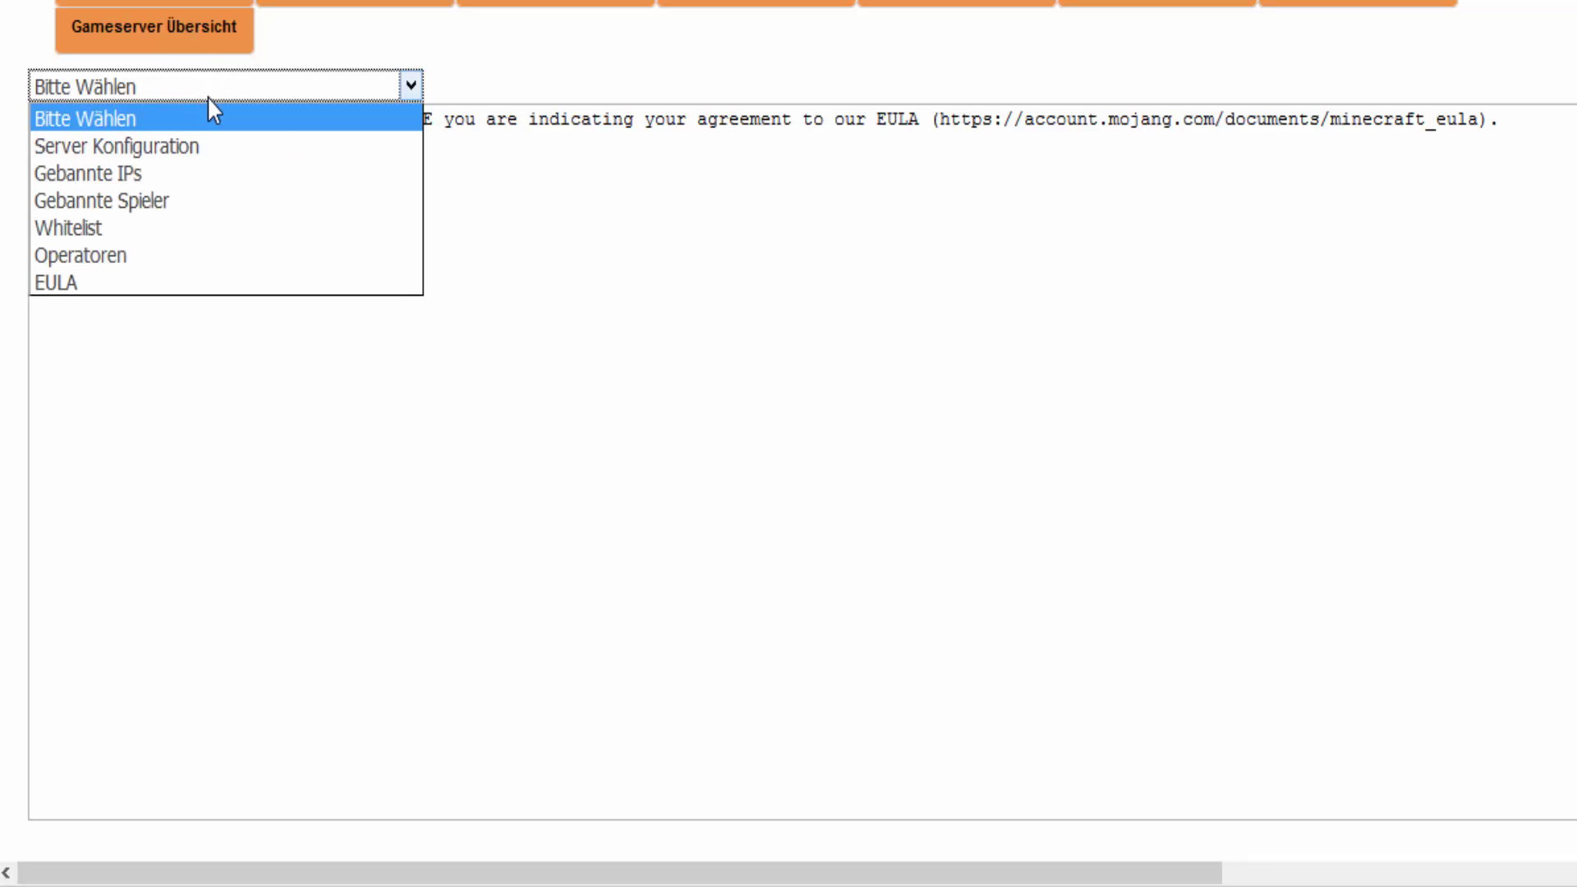
left_click(202, 174)
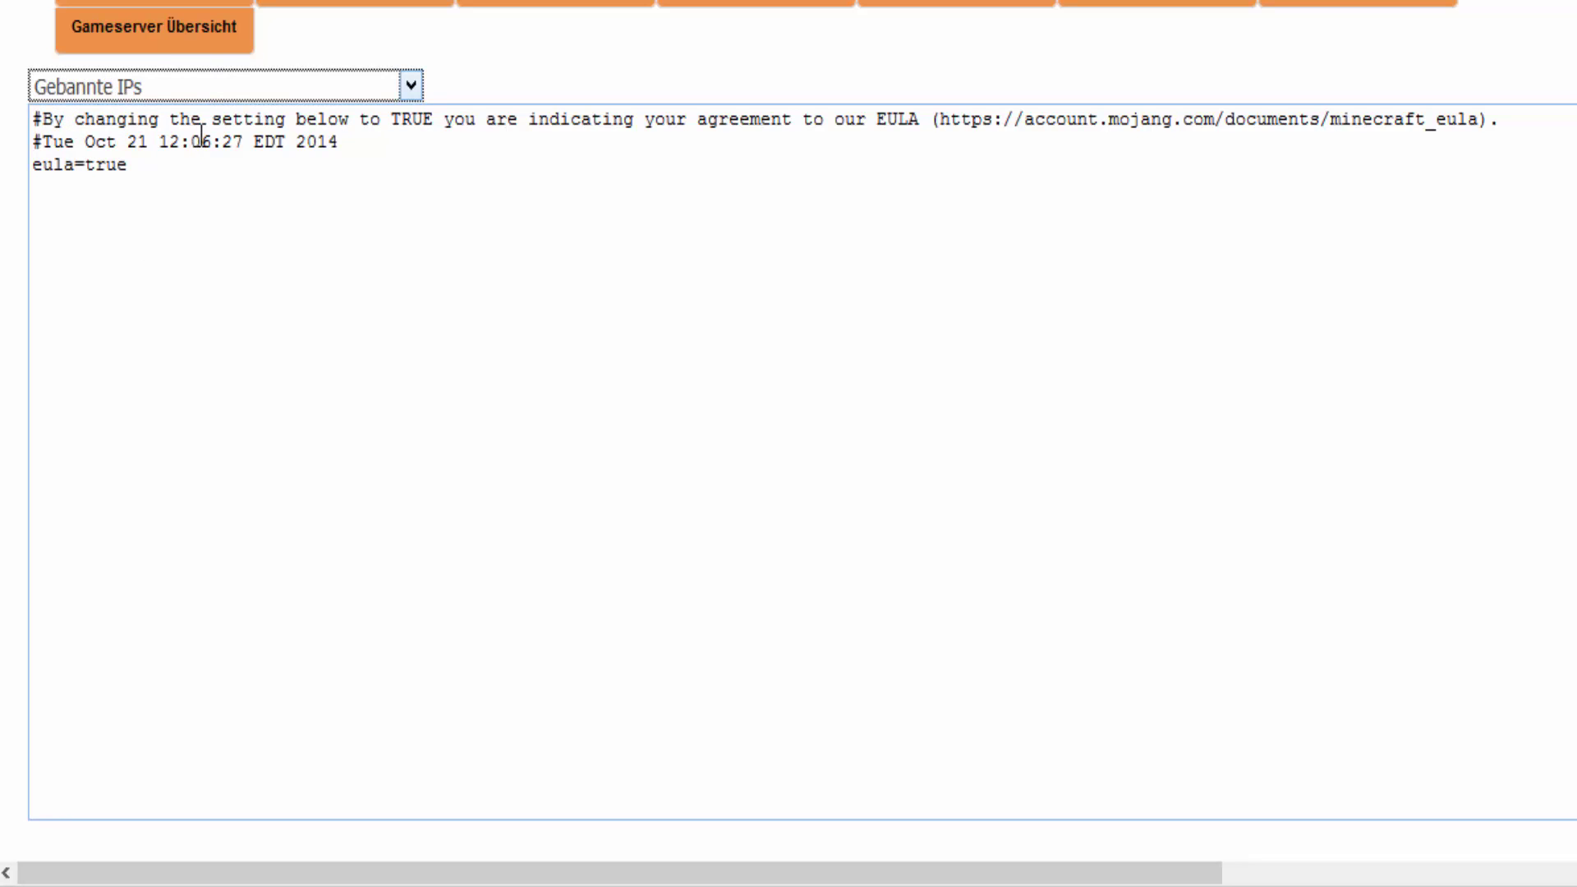
Step: View the Whitelist, Operatoren and Gebannte Spieler configuration files in the config editor
left_click(263, 86)
left_click(183, 224)
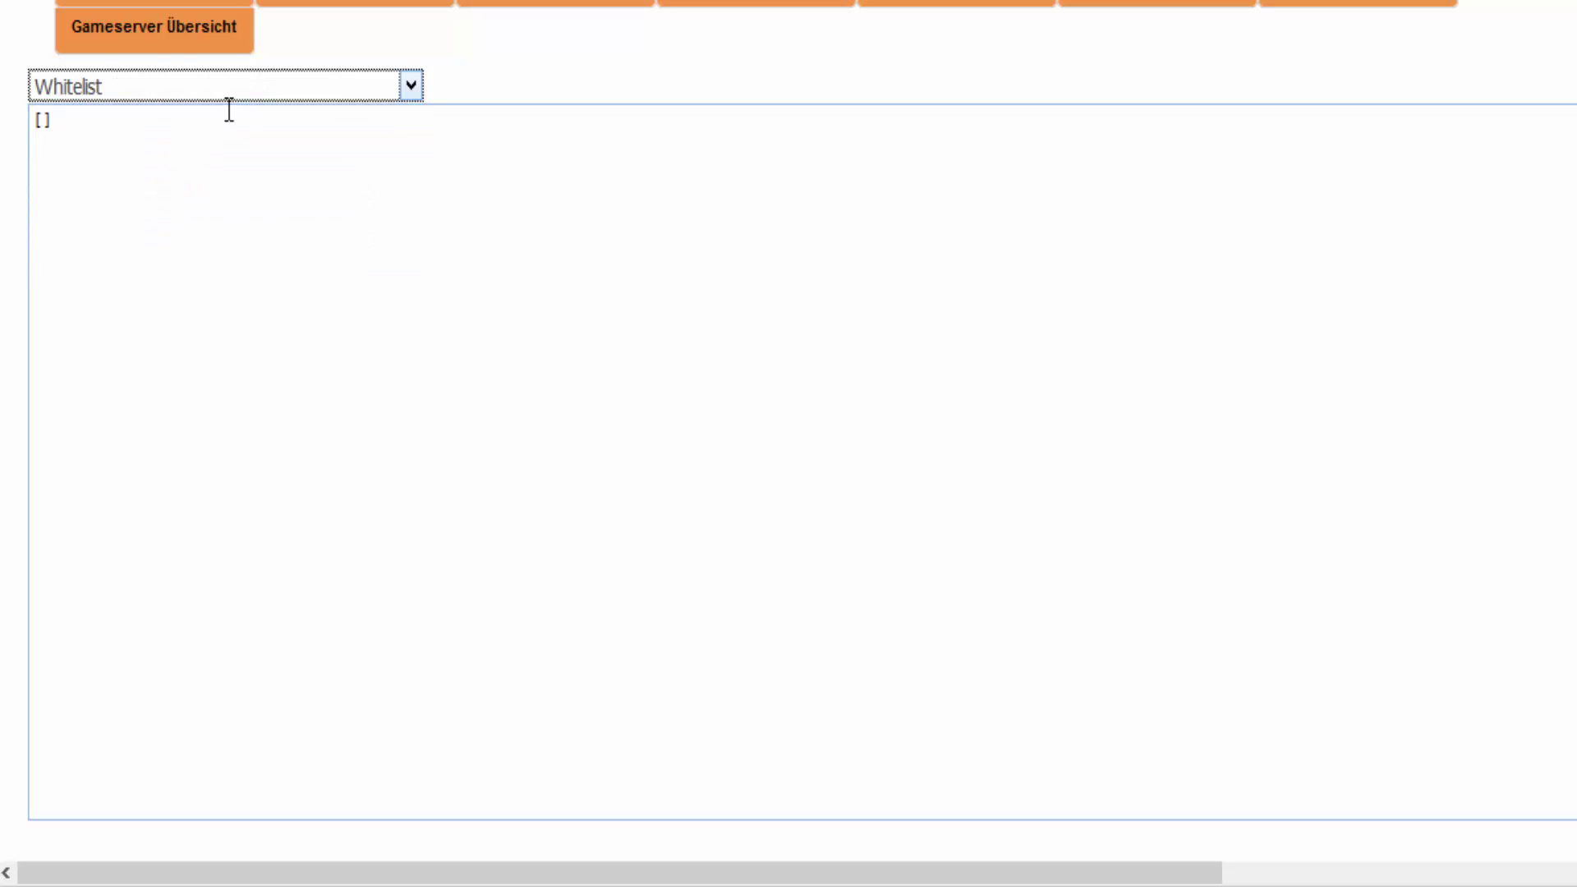
left_click(250, 87)
left_click(162, 261)
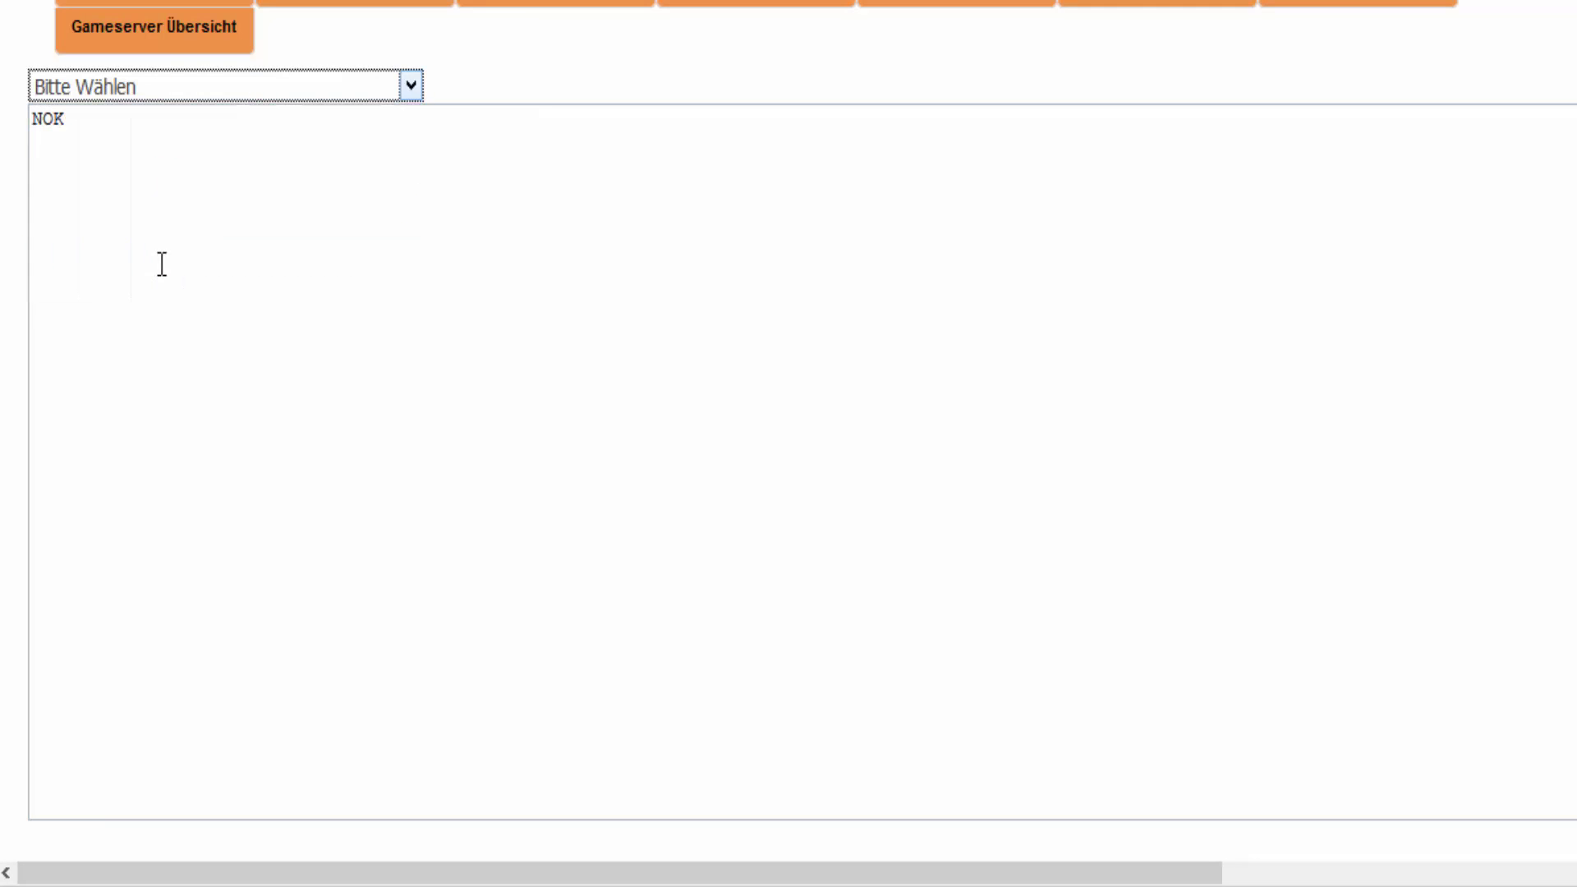
left_click(258, 88)
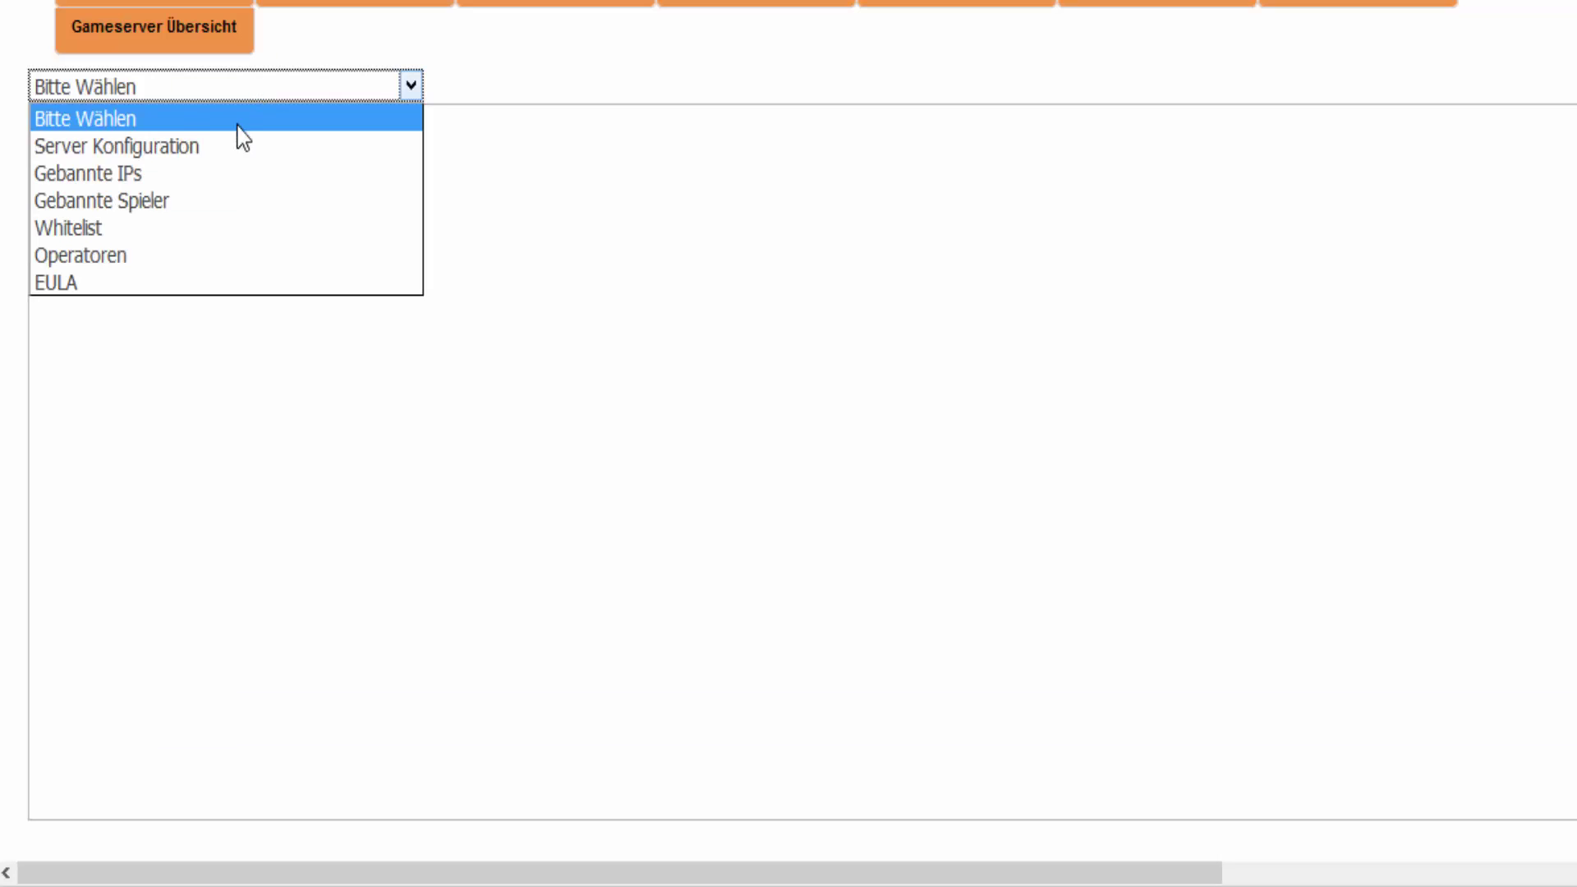
left_click(206, 207)
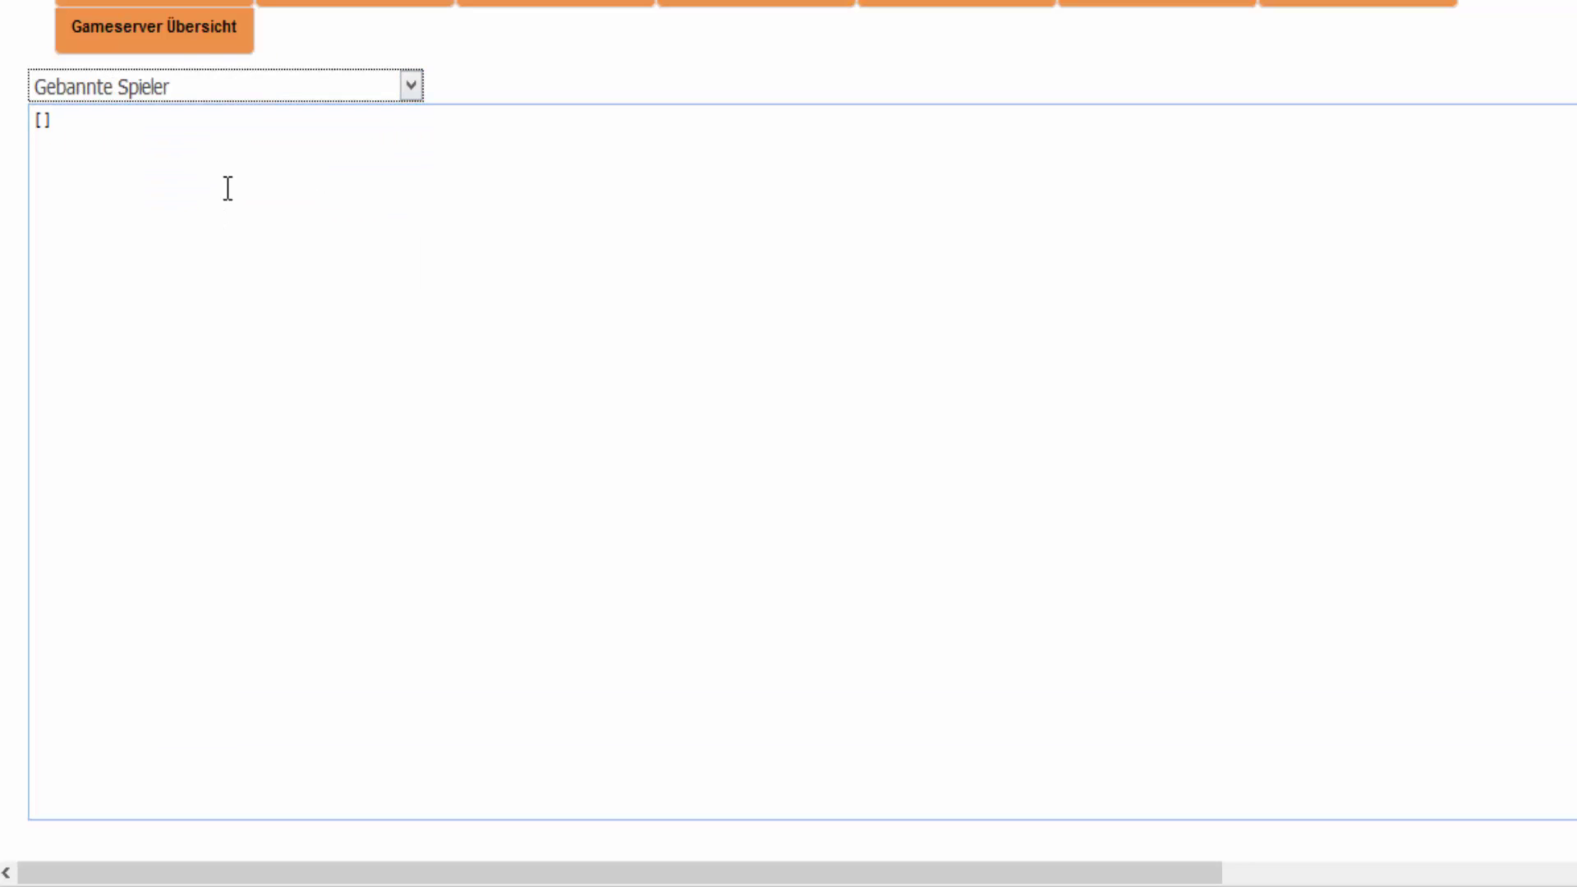
Step: Examine the Gameserver Einstellungen, including the available Java versions and the start command settings
scroll(539, 16, "up", 1)
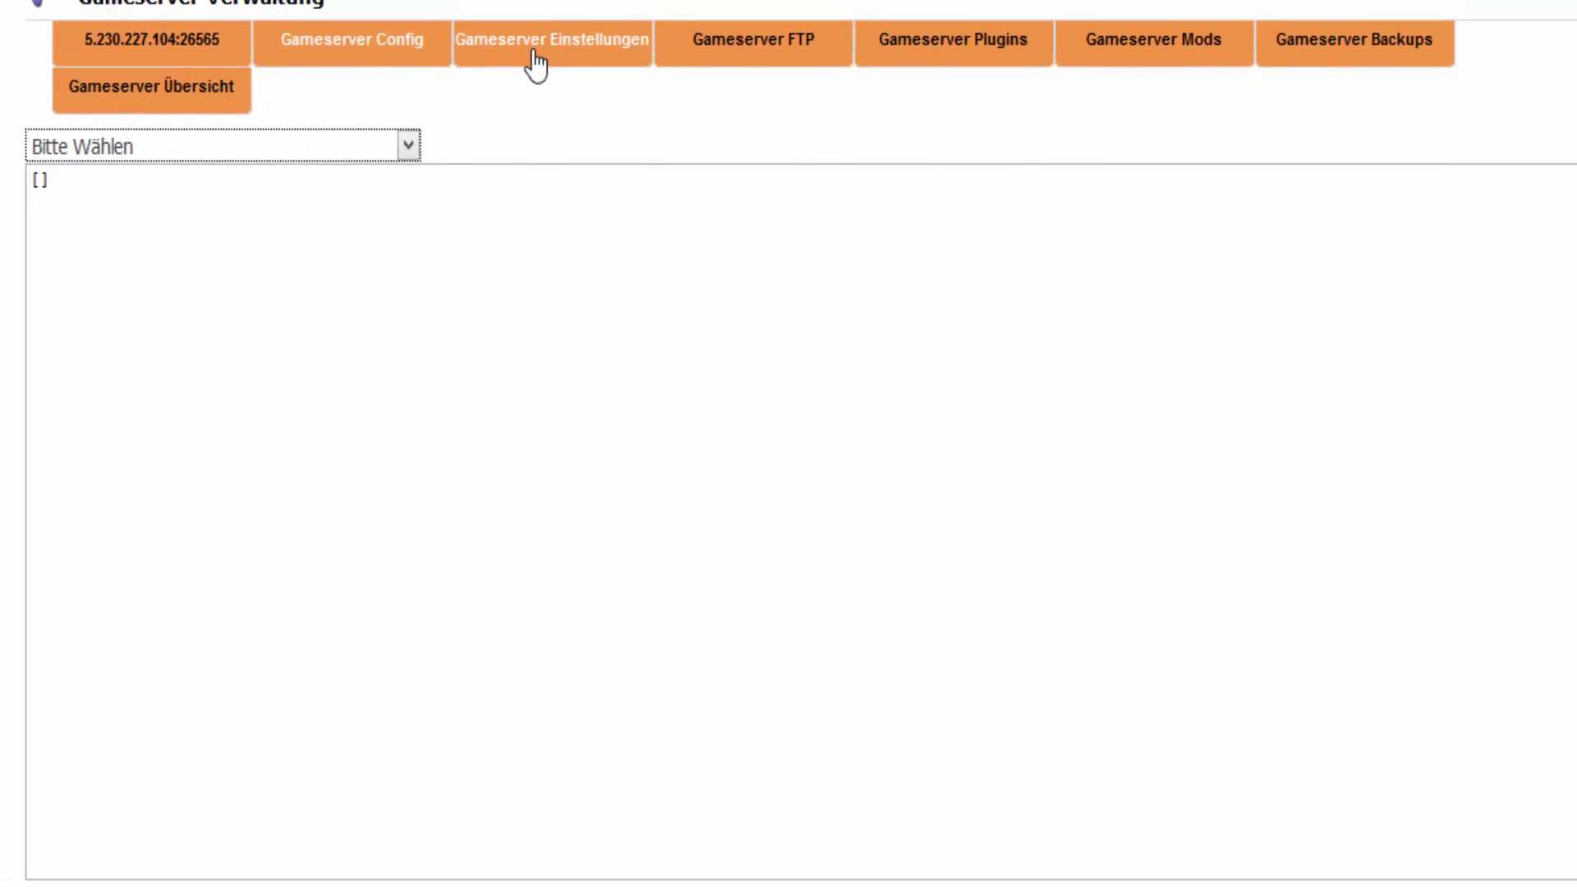
scroll(536, 64, "up", 1)
left_click(530, 122)
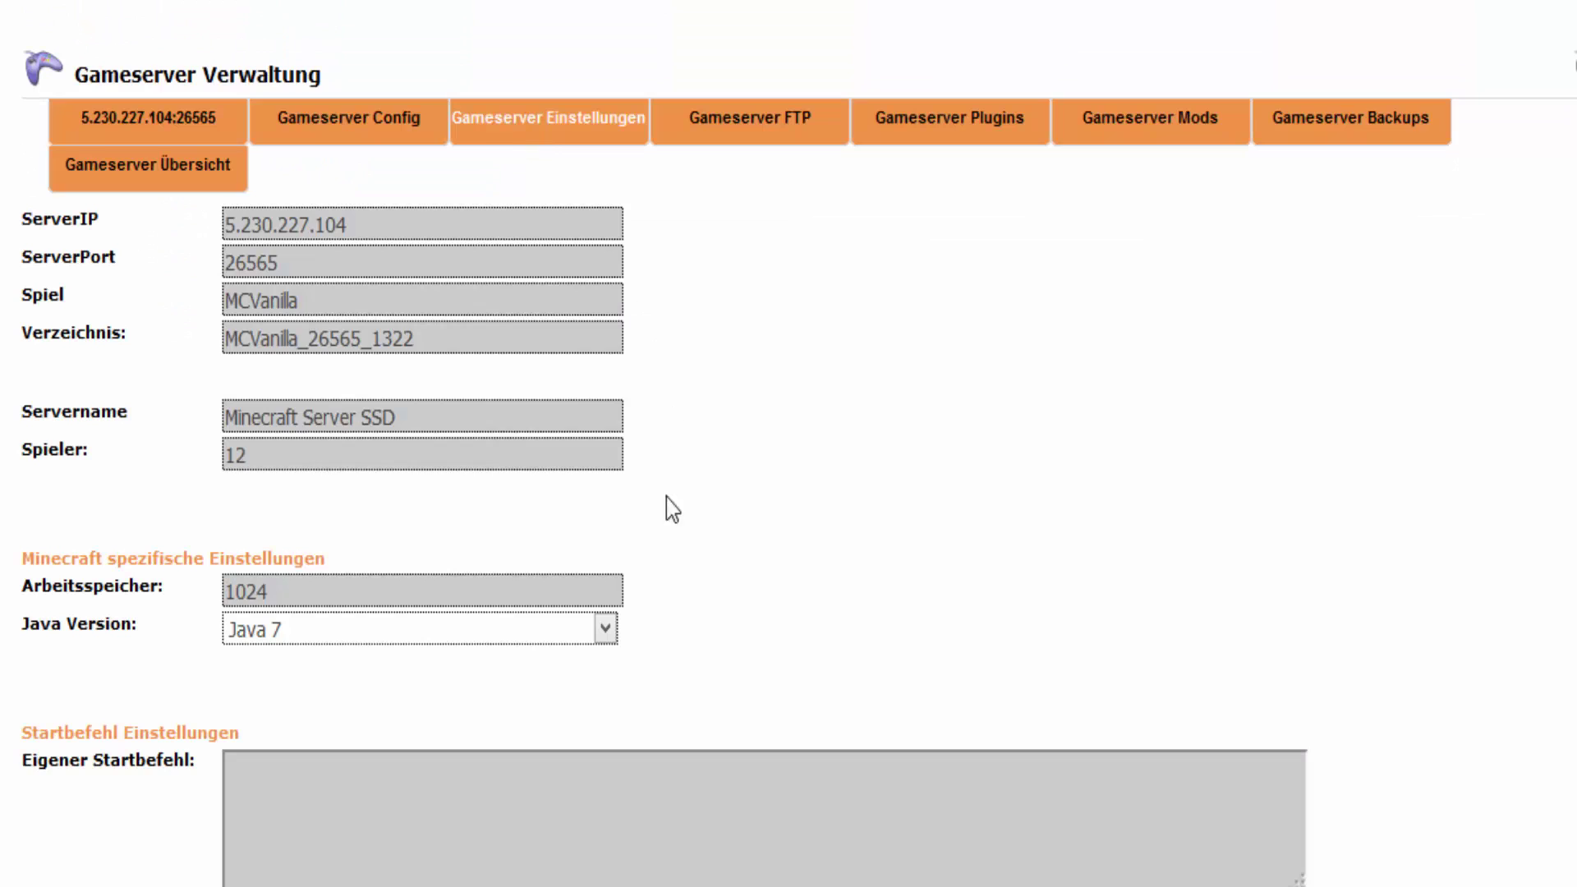
left_click(534, 643)
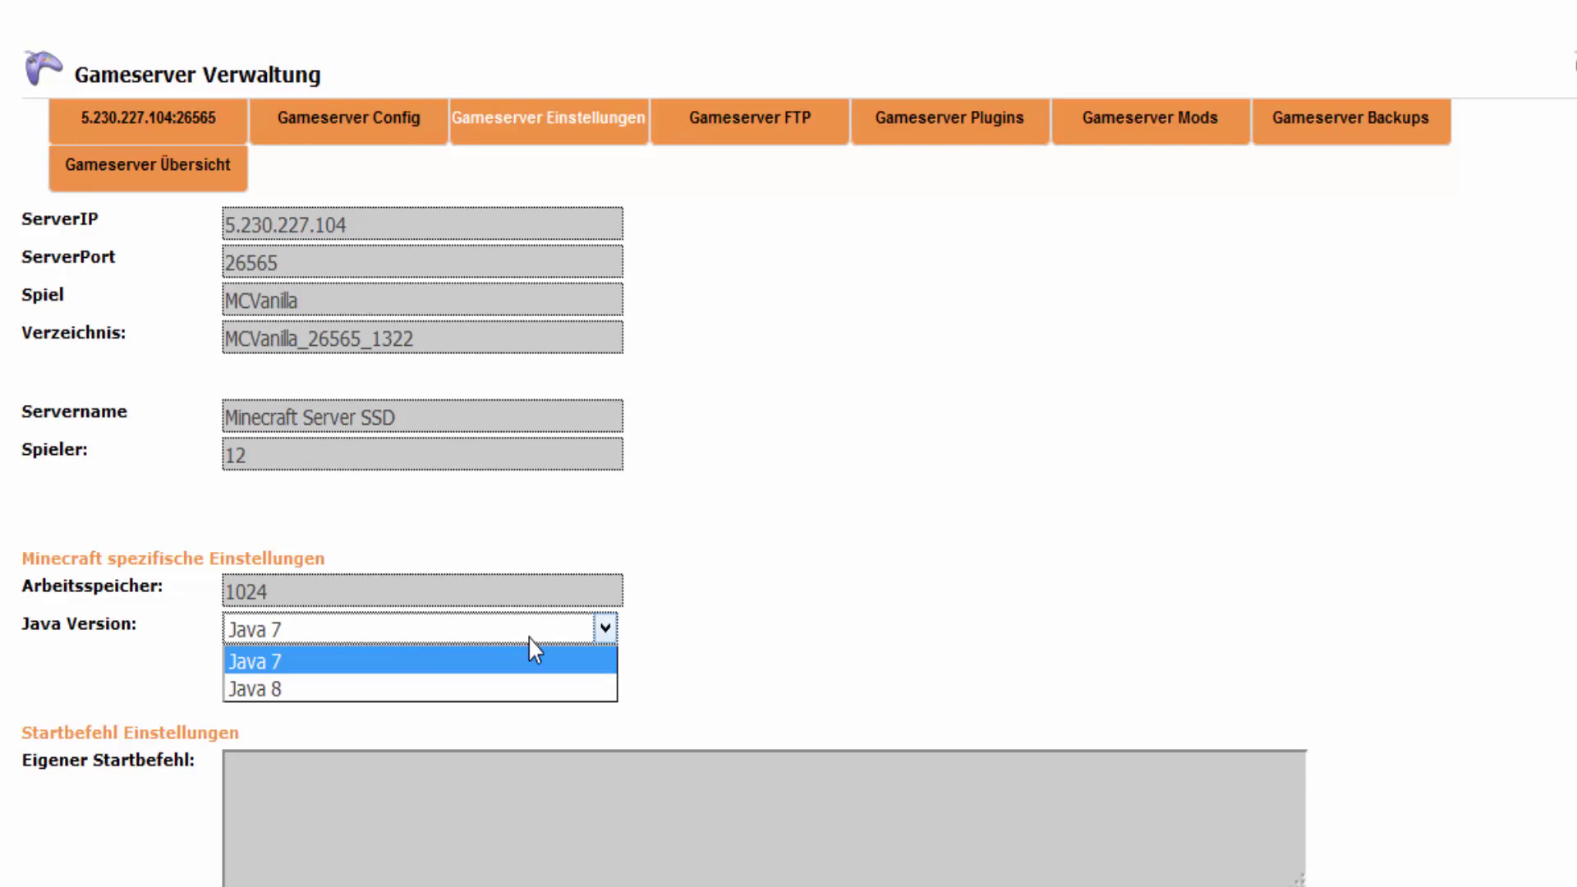
left_click(529, 637)
left_click(412, 448)
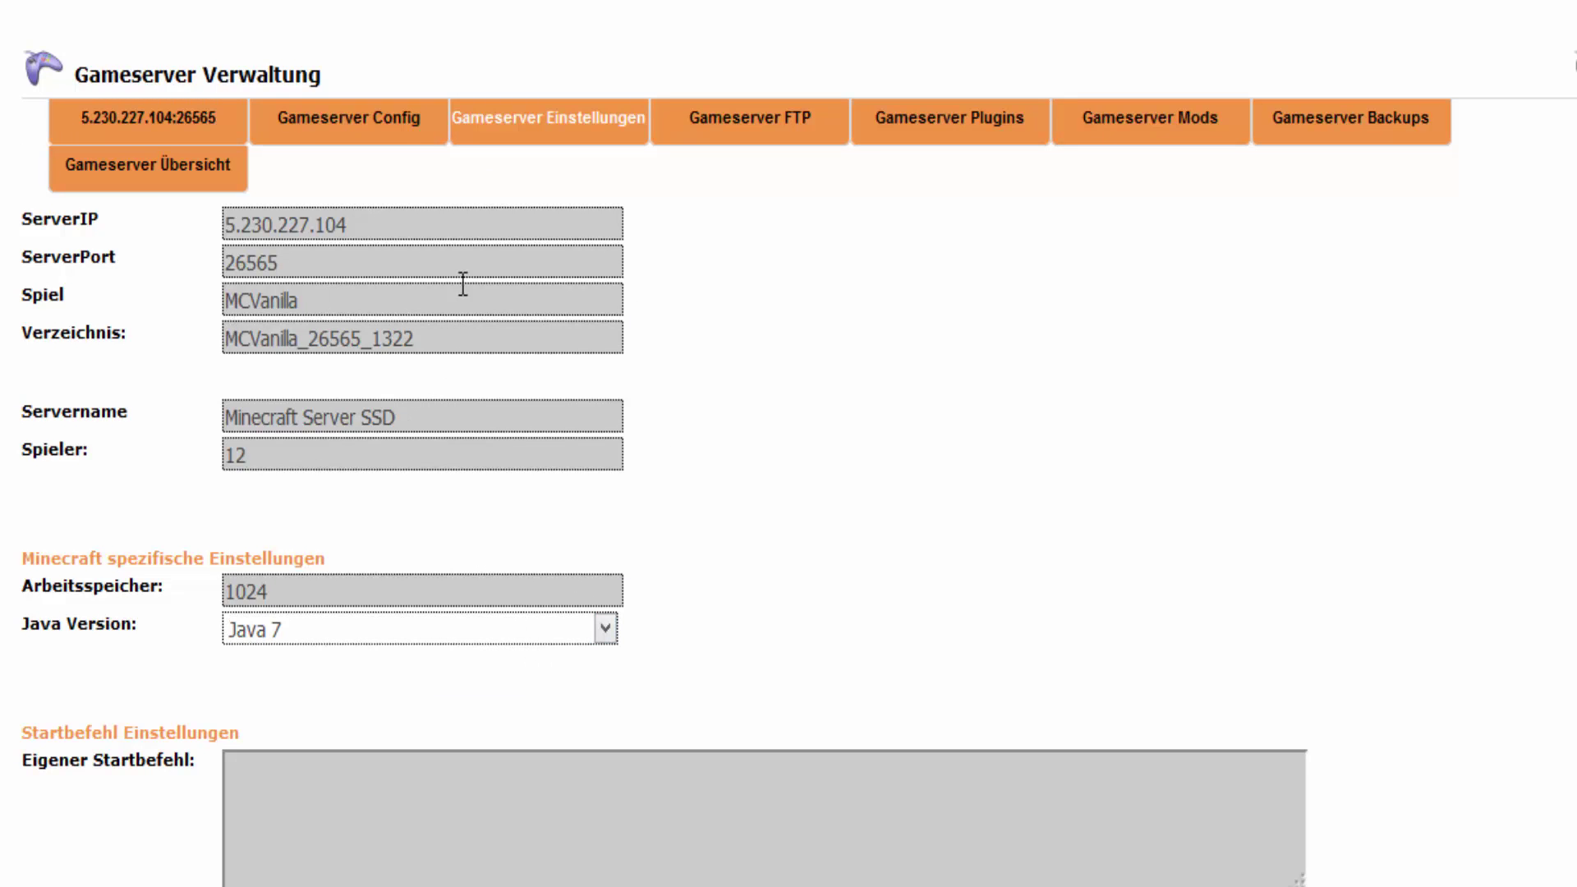
scroll(644, 545, "down", 2)
scroll(468, 828, "up", 2)
Step: Delete the game server's existing FTP account and create a new one
left_click(763, 138)
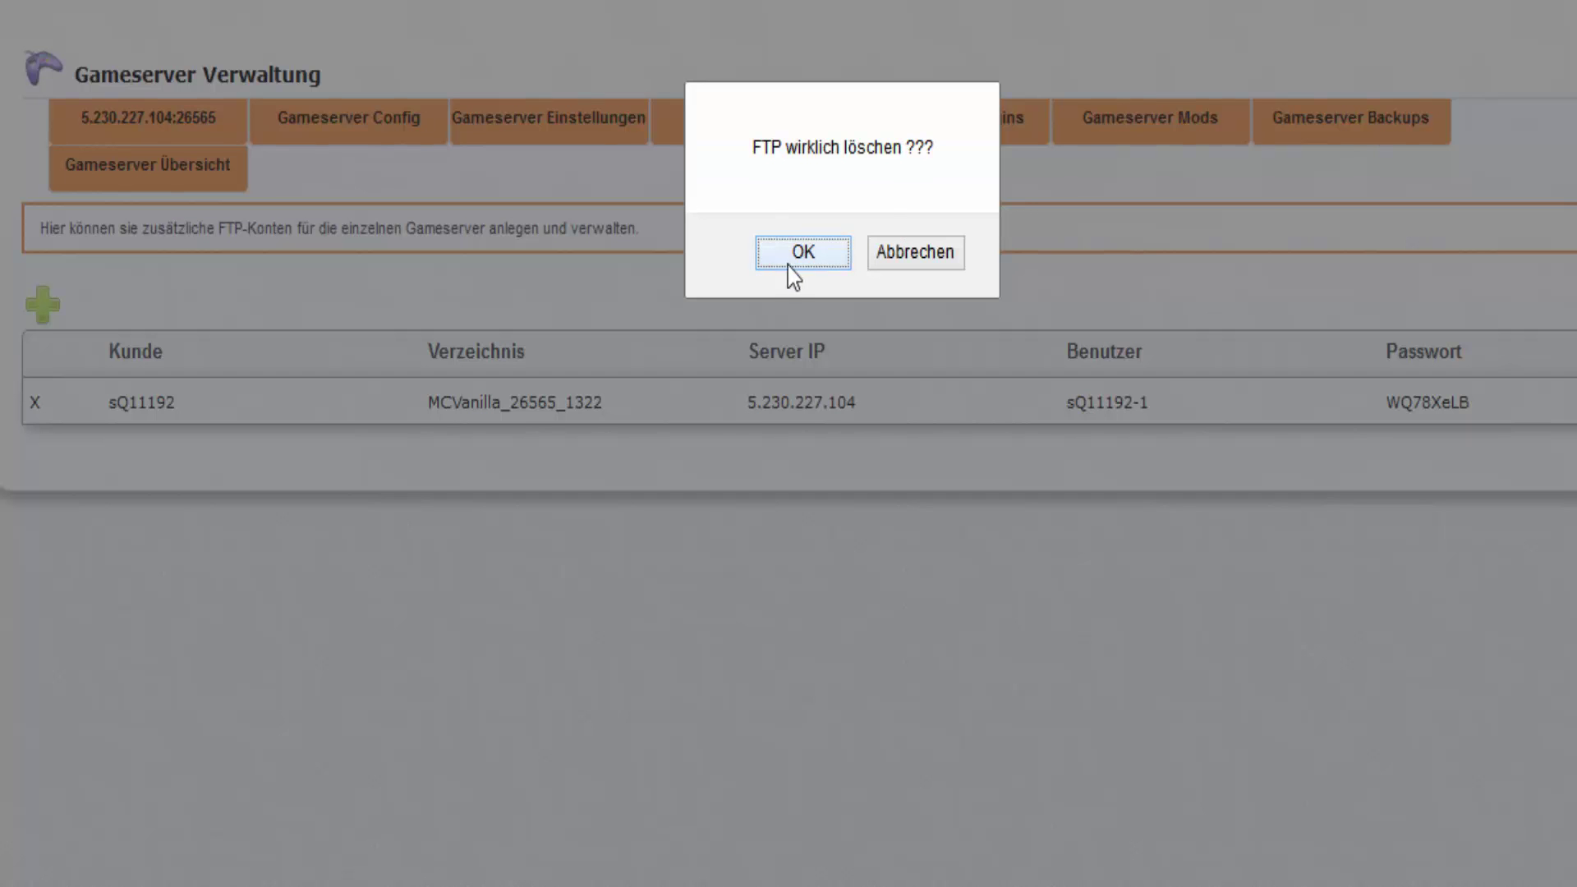
left_click(788, 261)
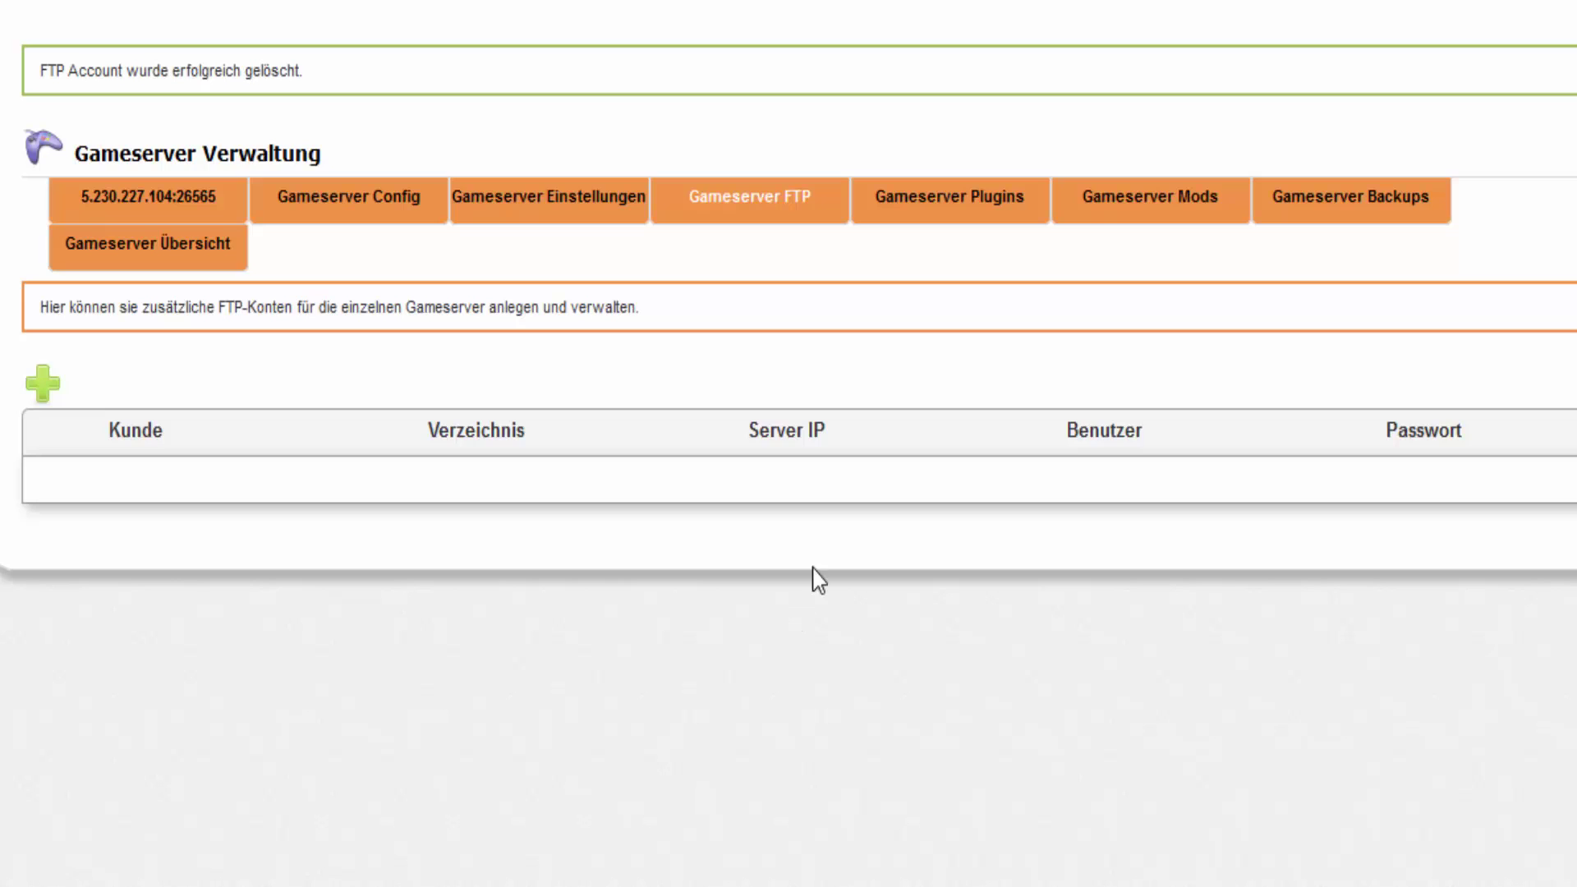
left_click(41, 398)
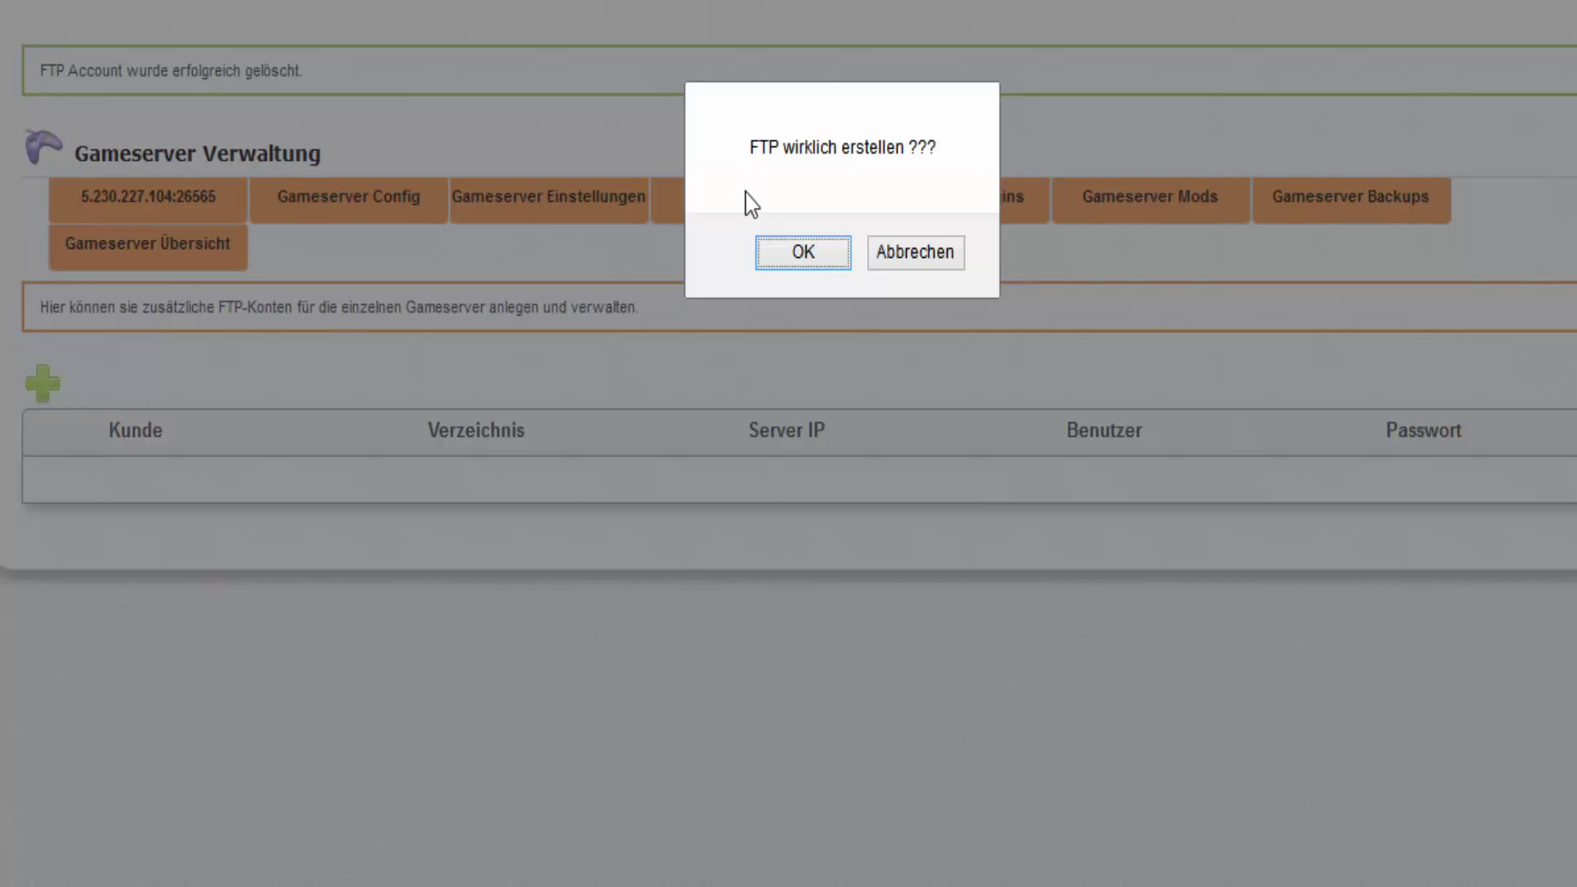
left_click(794, 260)
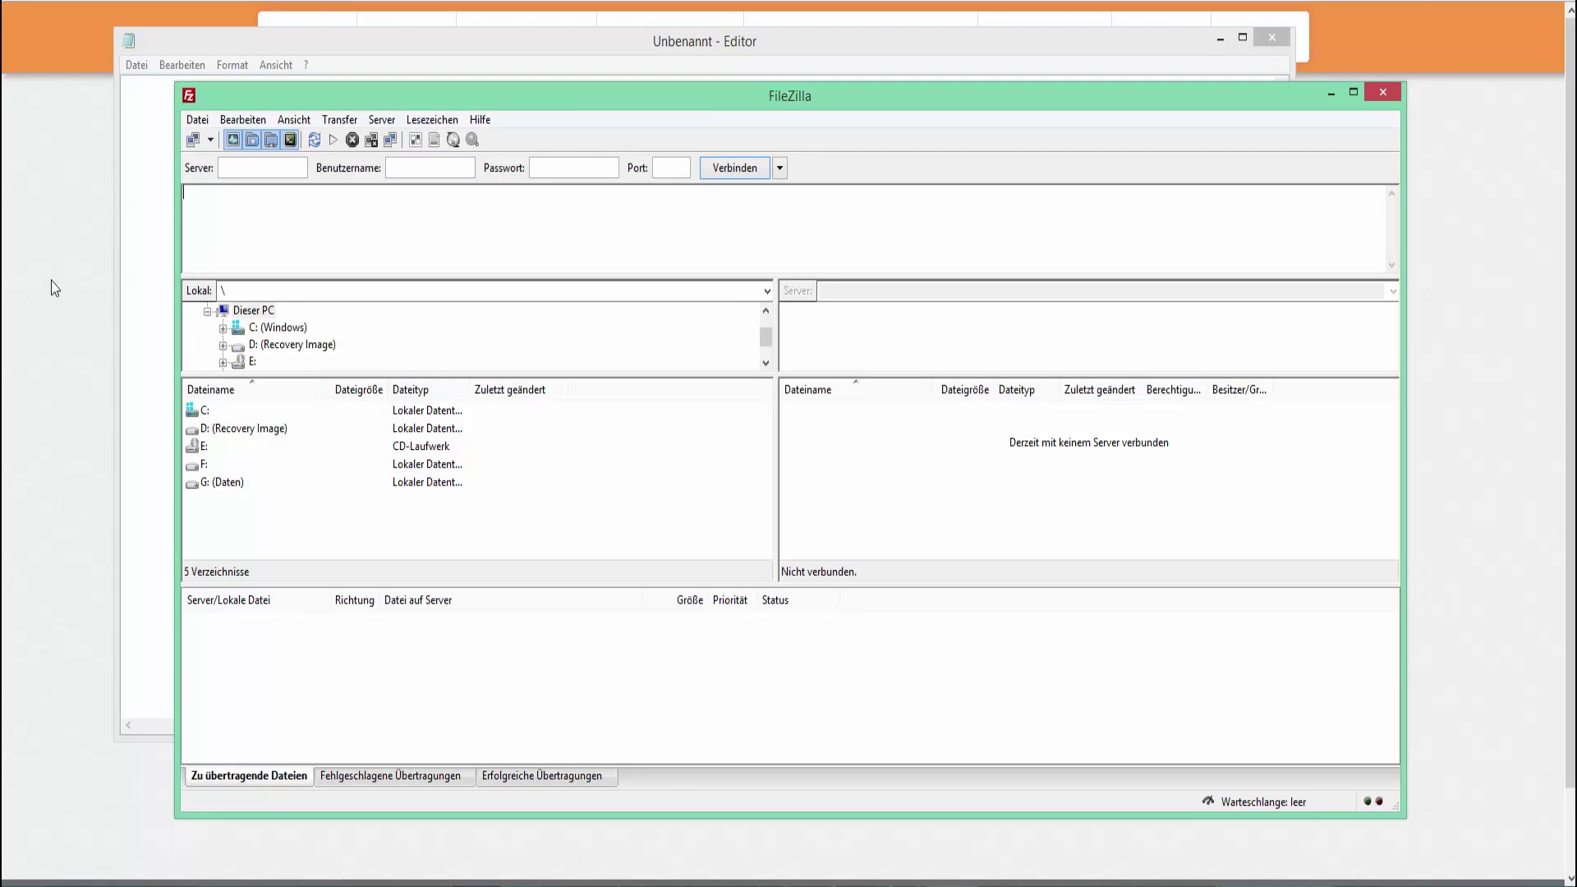
Step: Copy the new FTP account's server IP 5.230.227.104 from the browser into the blank Editor document
left_click(104, 319)
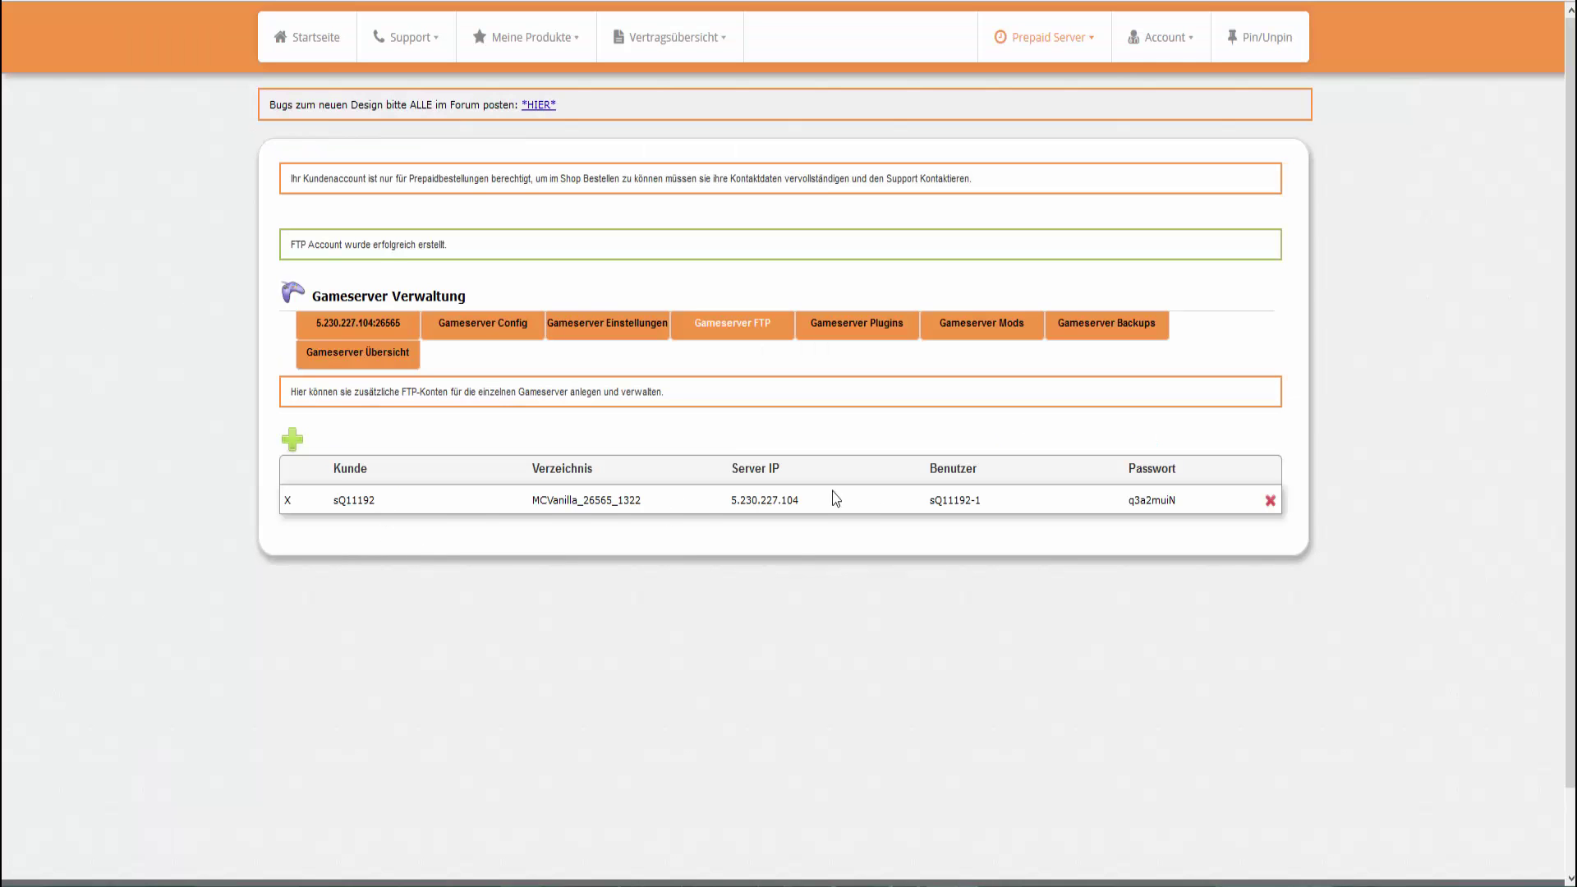
left_click_drag(805, 503, 731, 501)
right_click(731, 499)
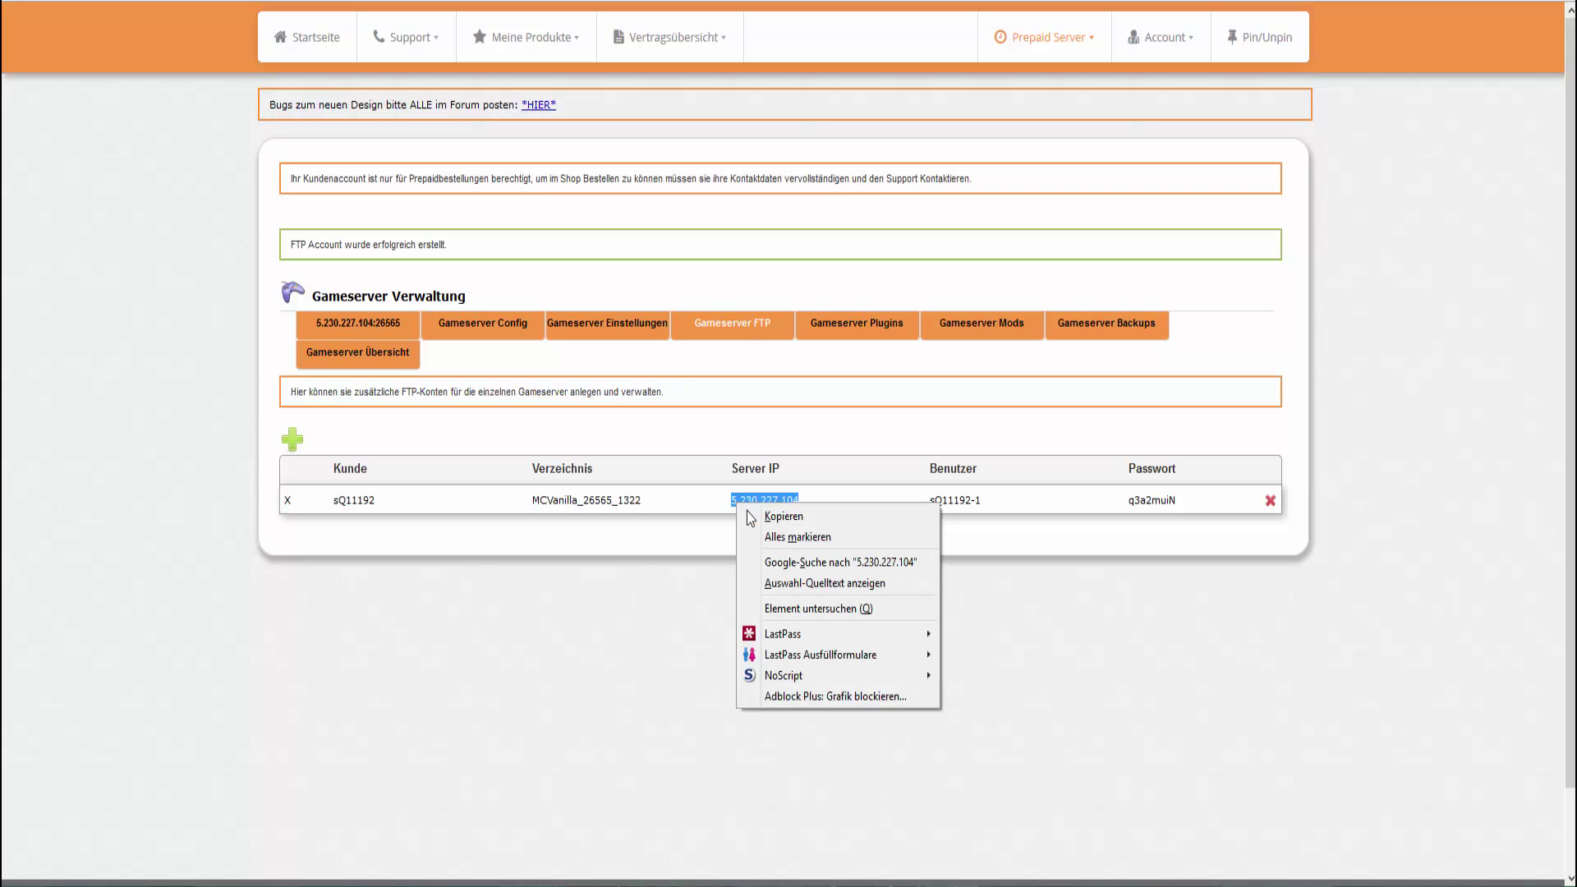
left_click(772, 516)
left_click(386, 883)
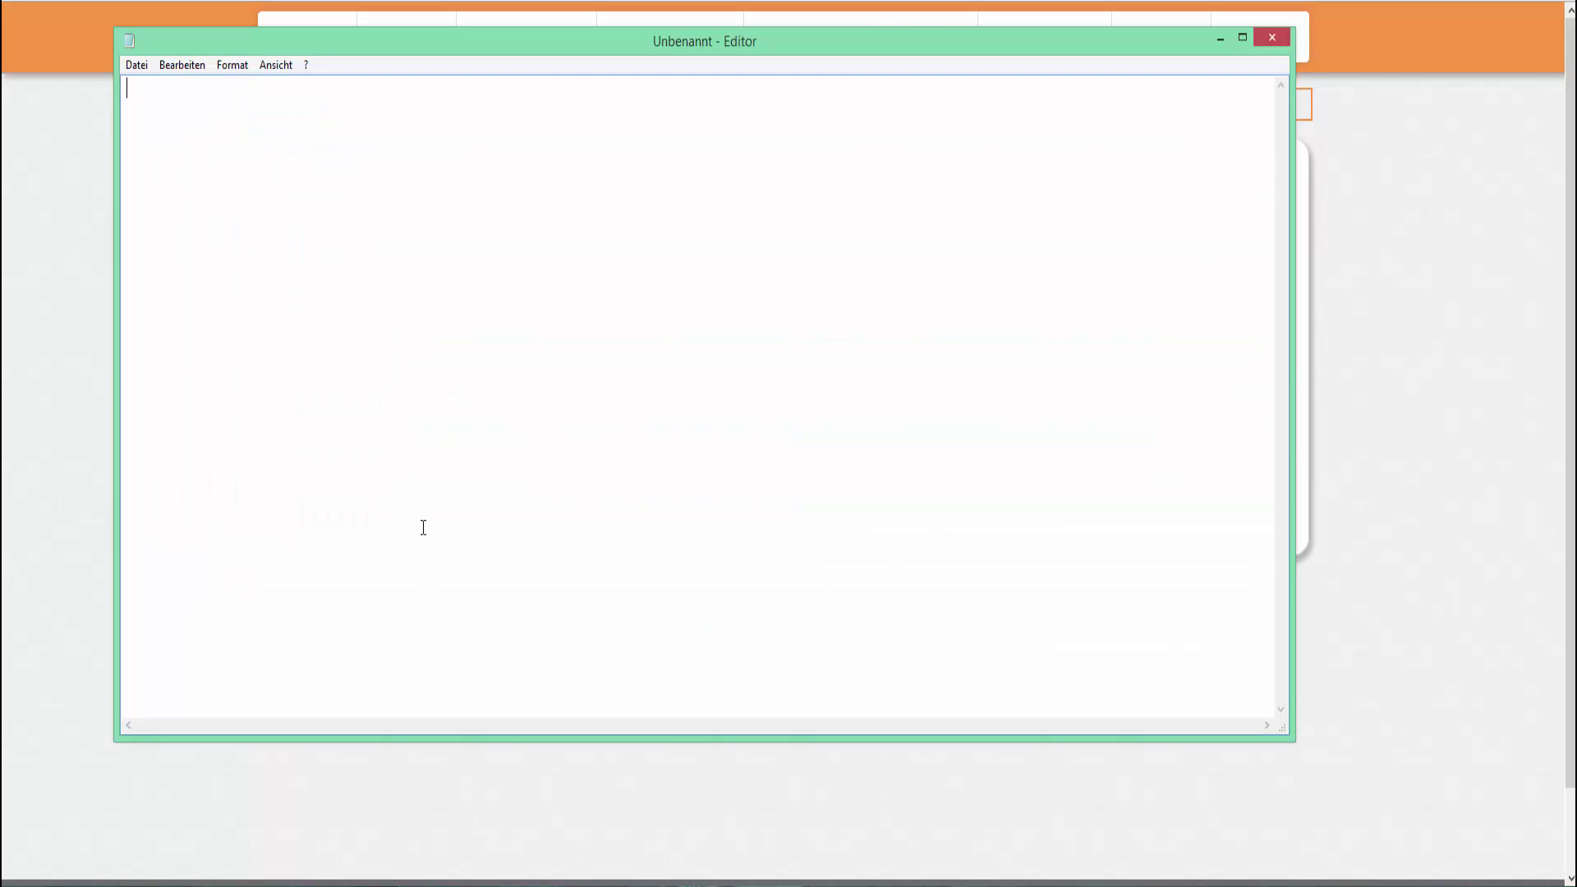
key("ctrl+v")
Step: Copy the IP address from the Editor and enter it as the server in FileZilla
key("ctrl+a")
right_click(175, 95)
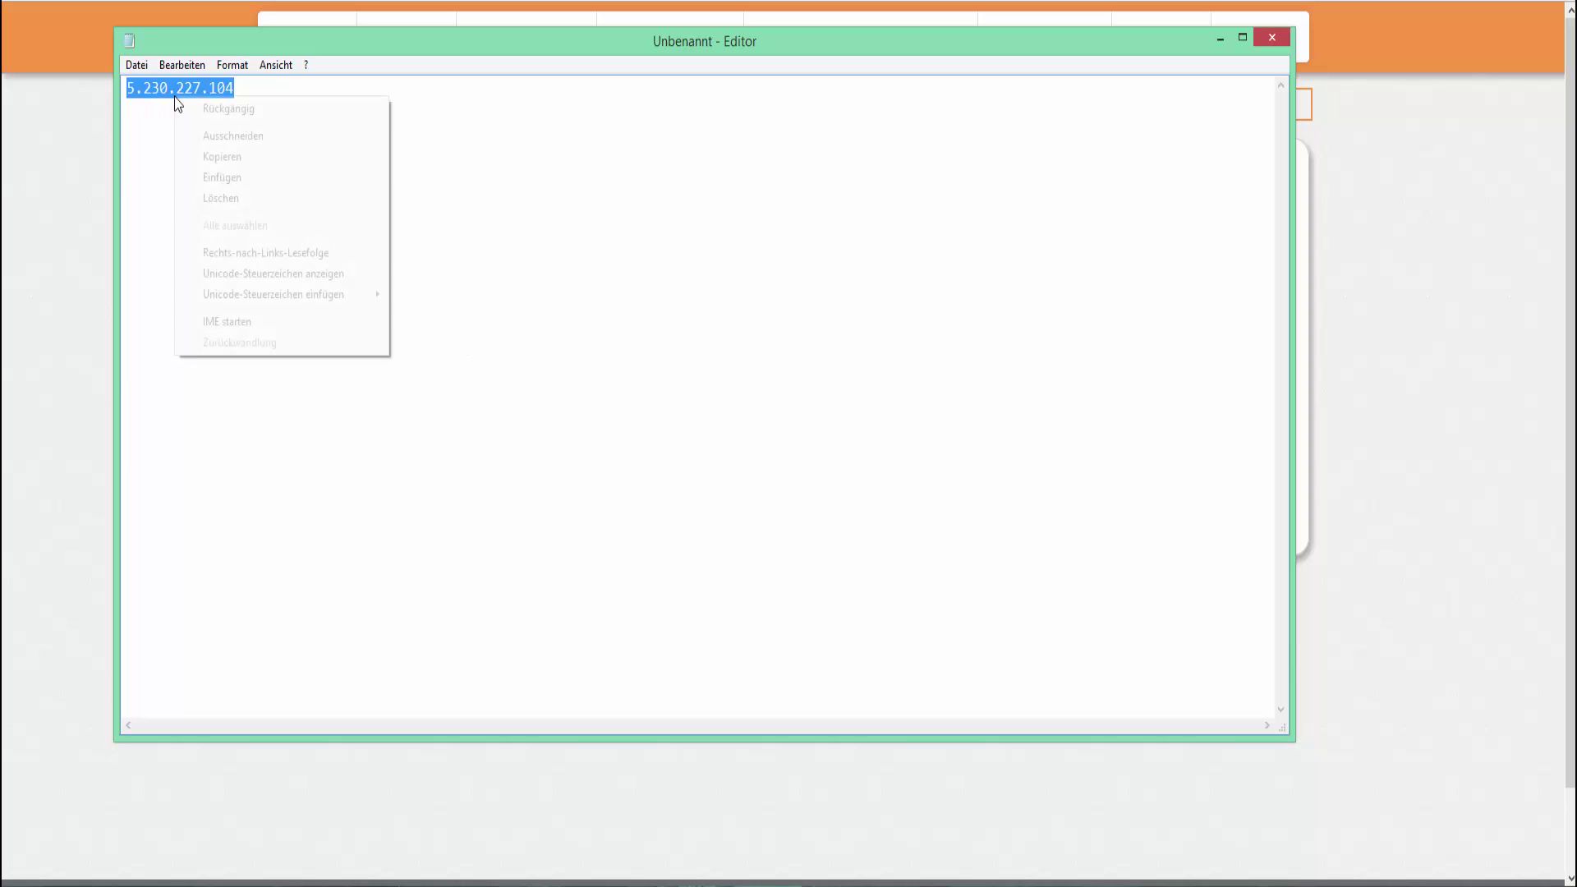
left_click(205, 156)
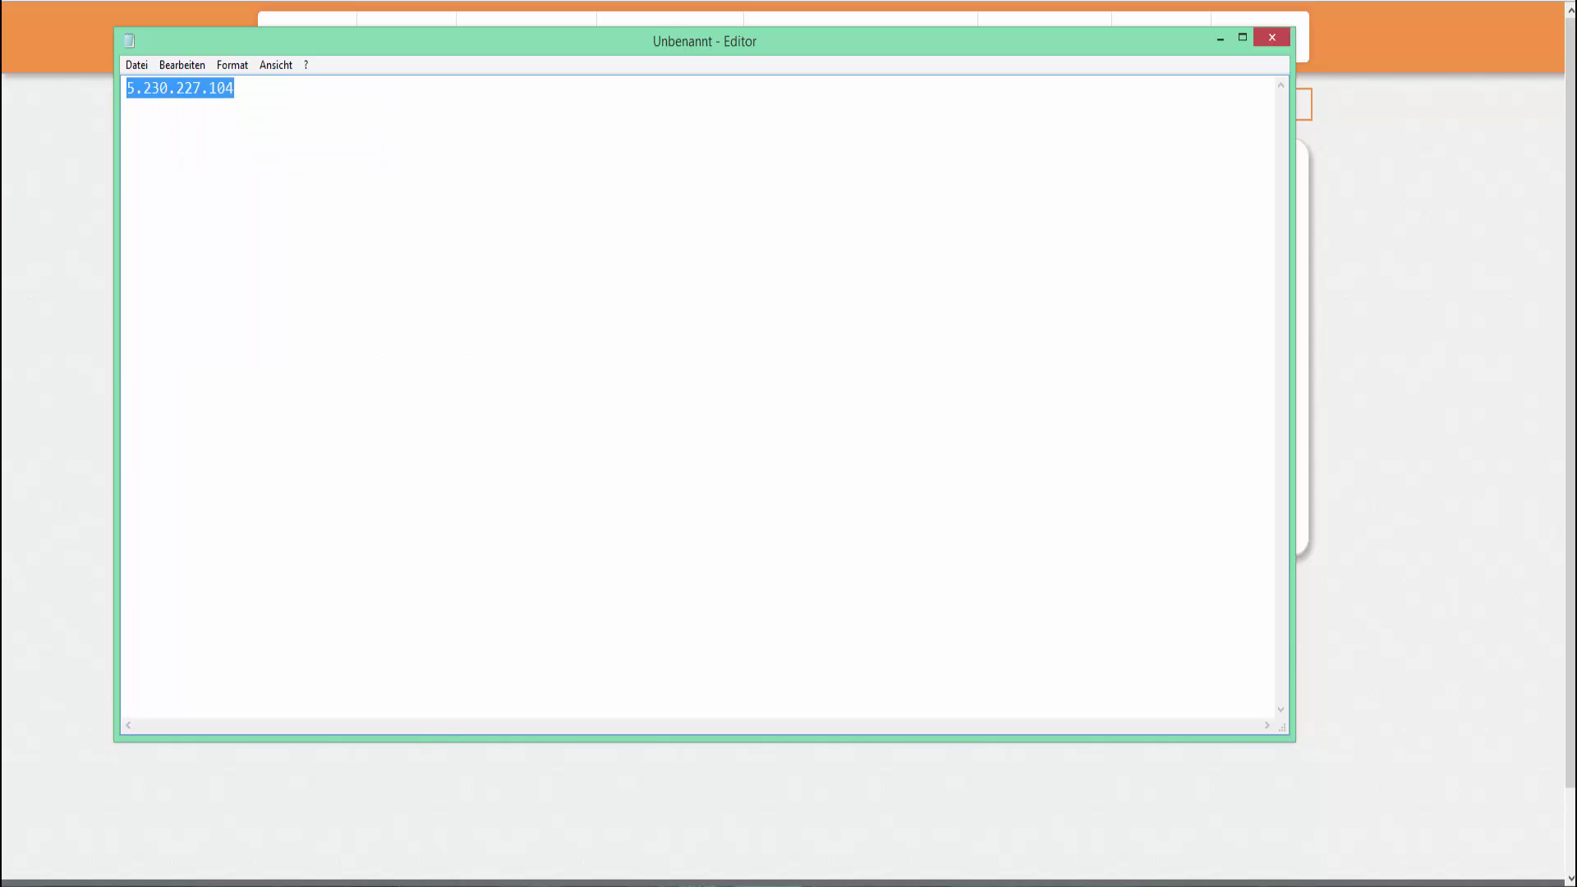
left_click(471, 872)
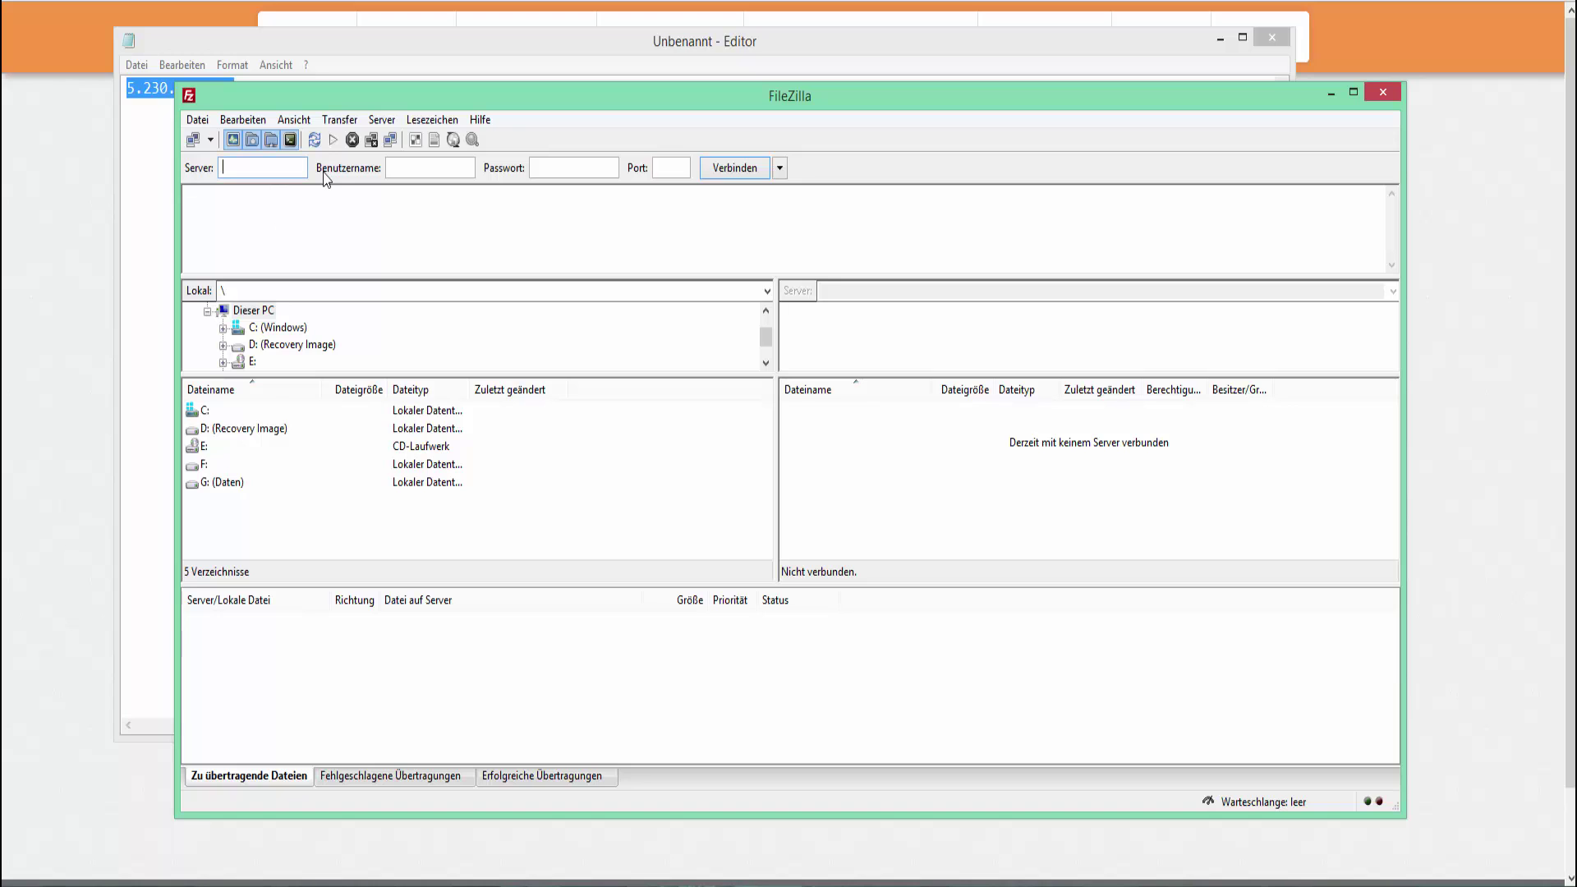
key("ctrl+v")
Step: Copy the FTP account's user name from the customer centre and enter it as the Benutzername in FileZilla
key("alt+Tab")
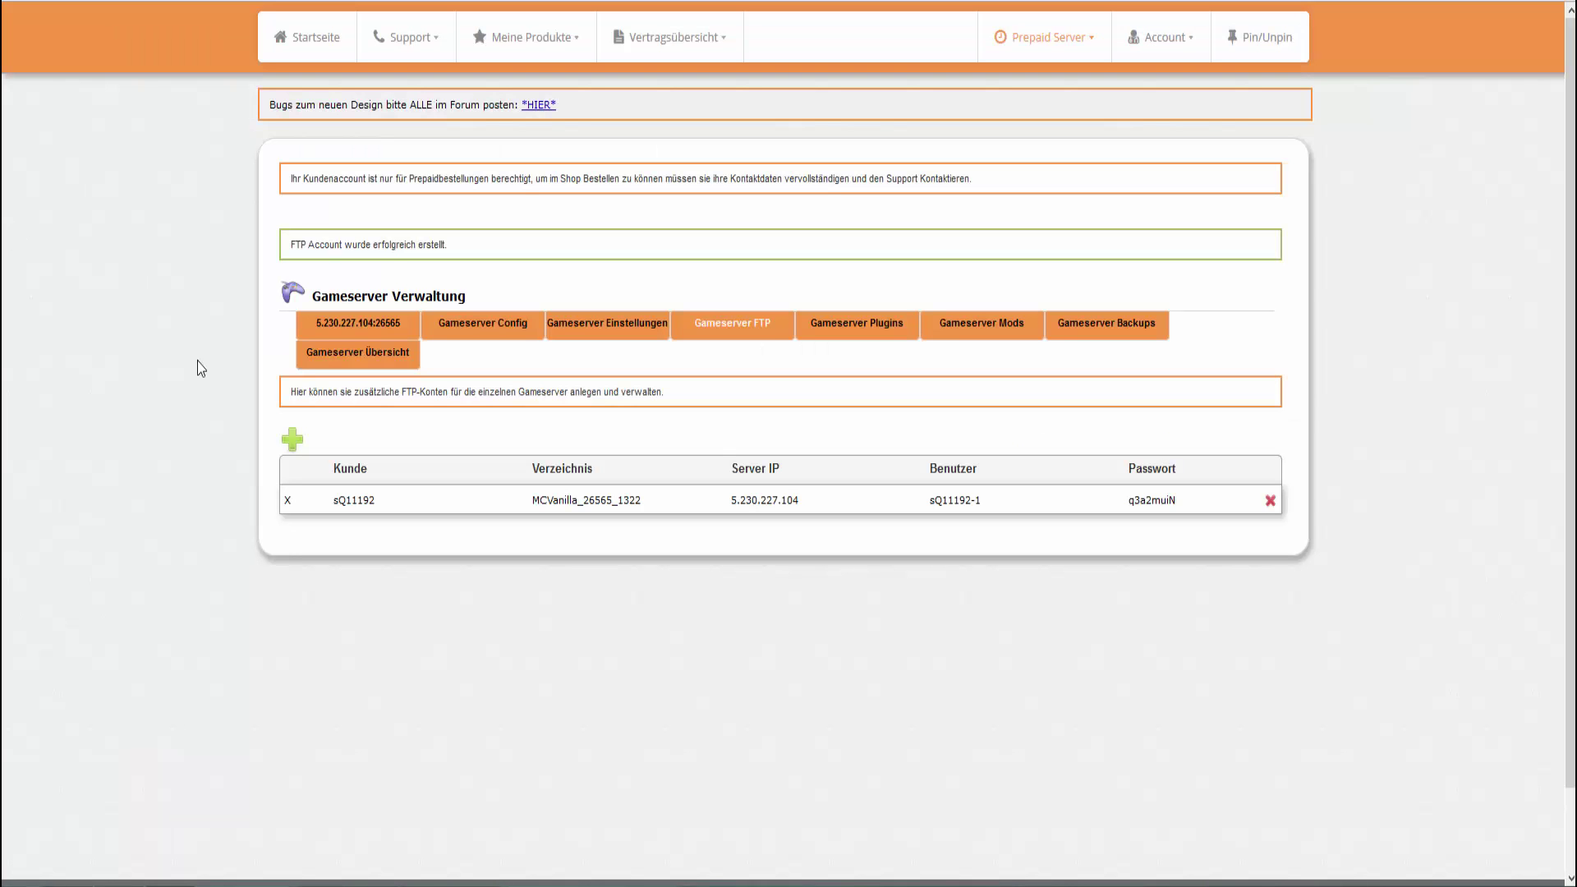
left_click_drag(929, 501, 983, 512)
right_click(983, 511)
left_click(1014, 520)
key("alt+Tab")
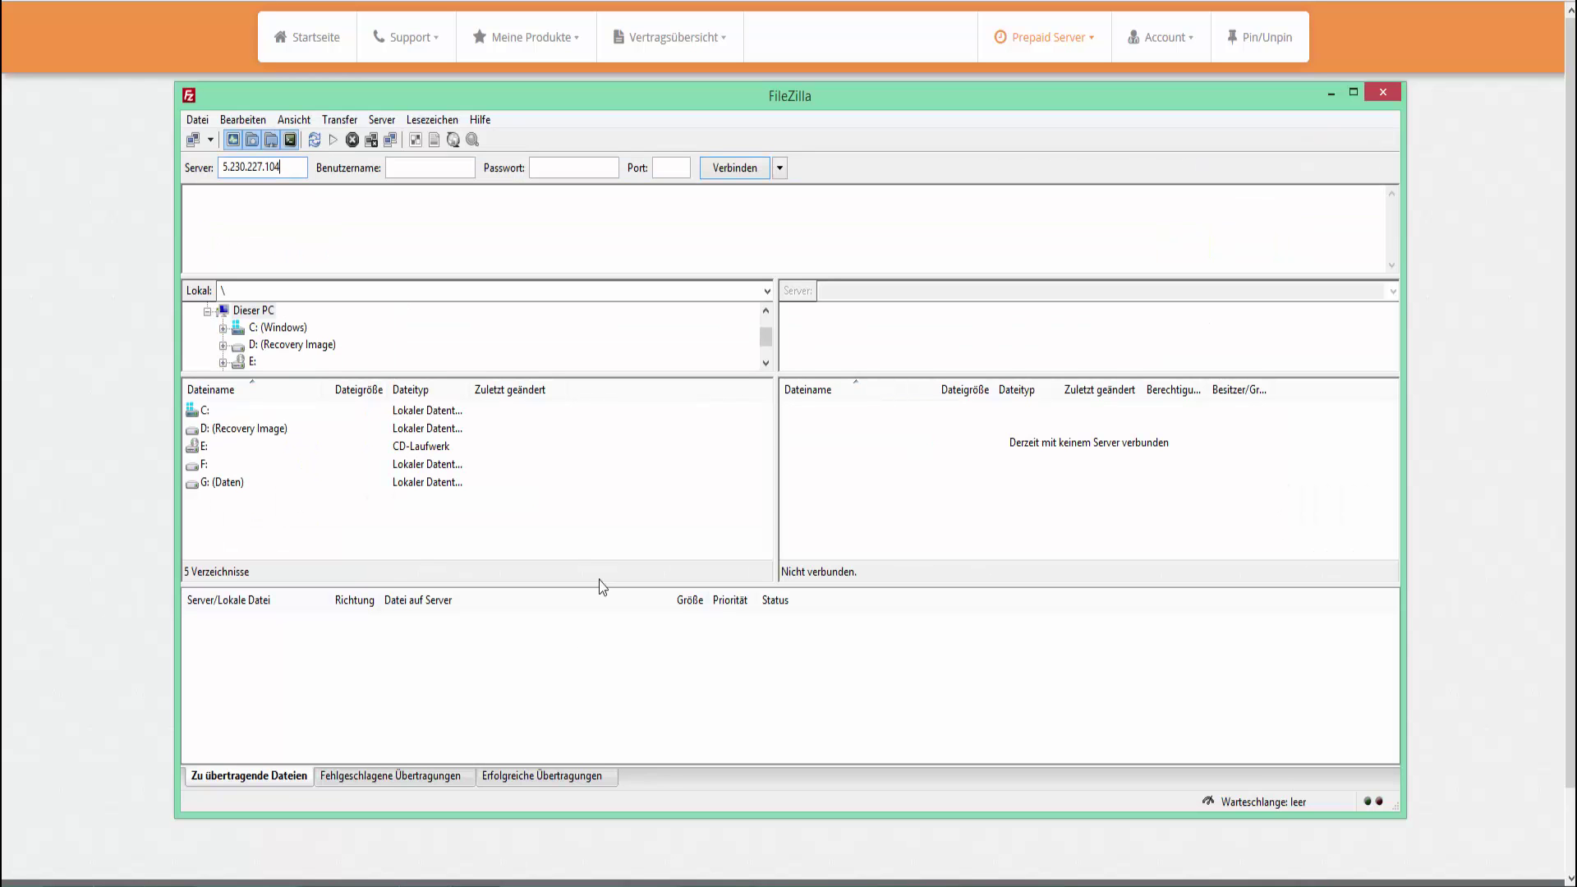
left_click(413, 170)
key("ctrl+v")
key("ctrl+a")
Step: Copy the FTP account password from the customer centre and replace the IP address in the Editor with it
key("alt+Tab")
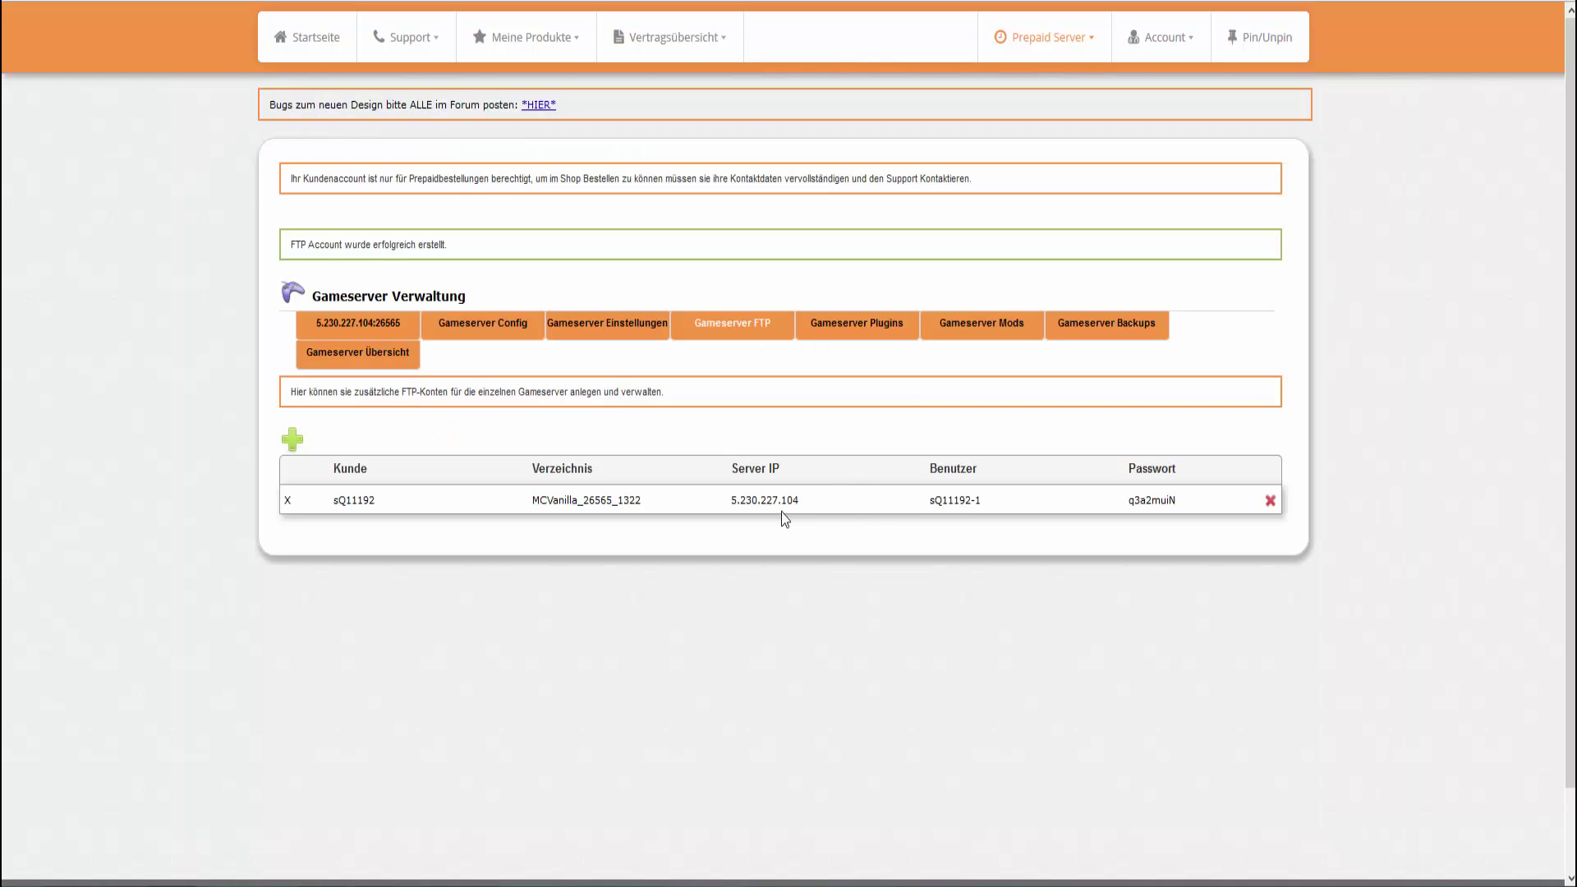
mouse_move(1176, 502)
left_mouse_down()
mouse_move(1127, 496)
mouse_move(1157, 502)
left_mouse_up()
right_click(1158, 503)
left_click(1162, 515)
key("alt+Tab")
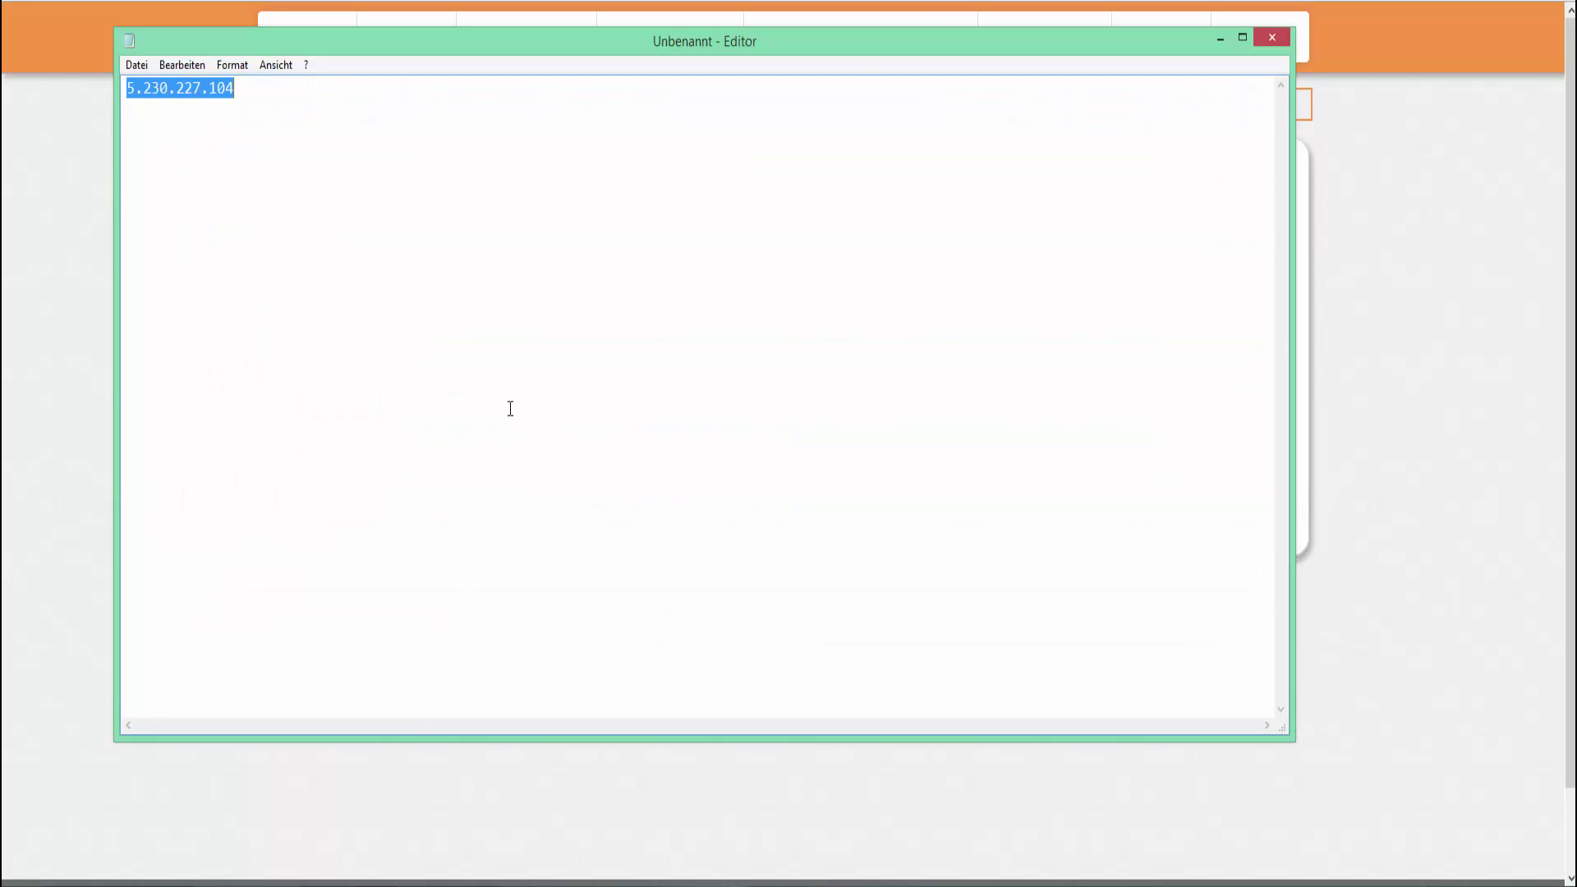
key("ctrl+v")
Step: Copy the FTP password from the Editor into FileZilla's Passwort field and connect to the server
key("ctrl+a")
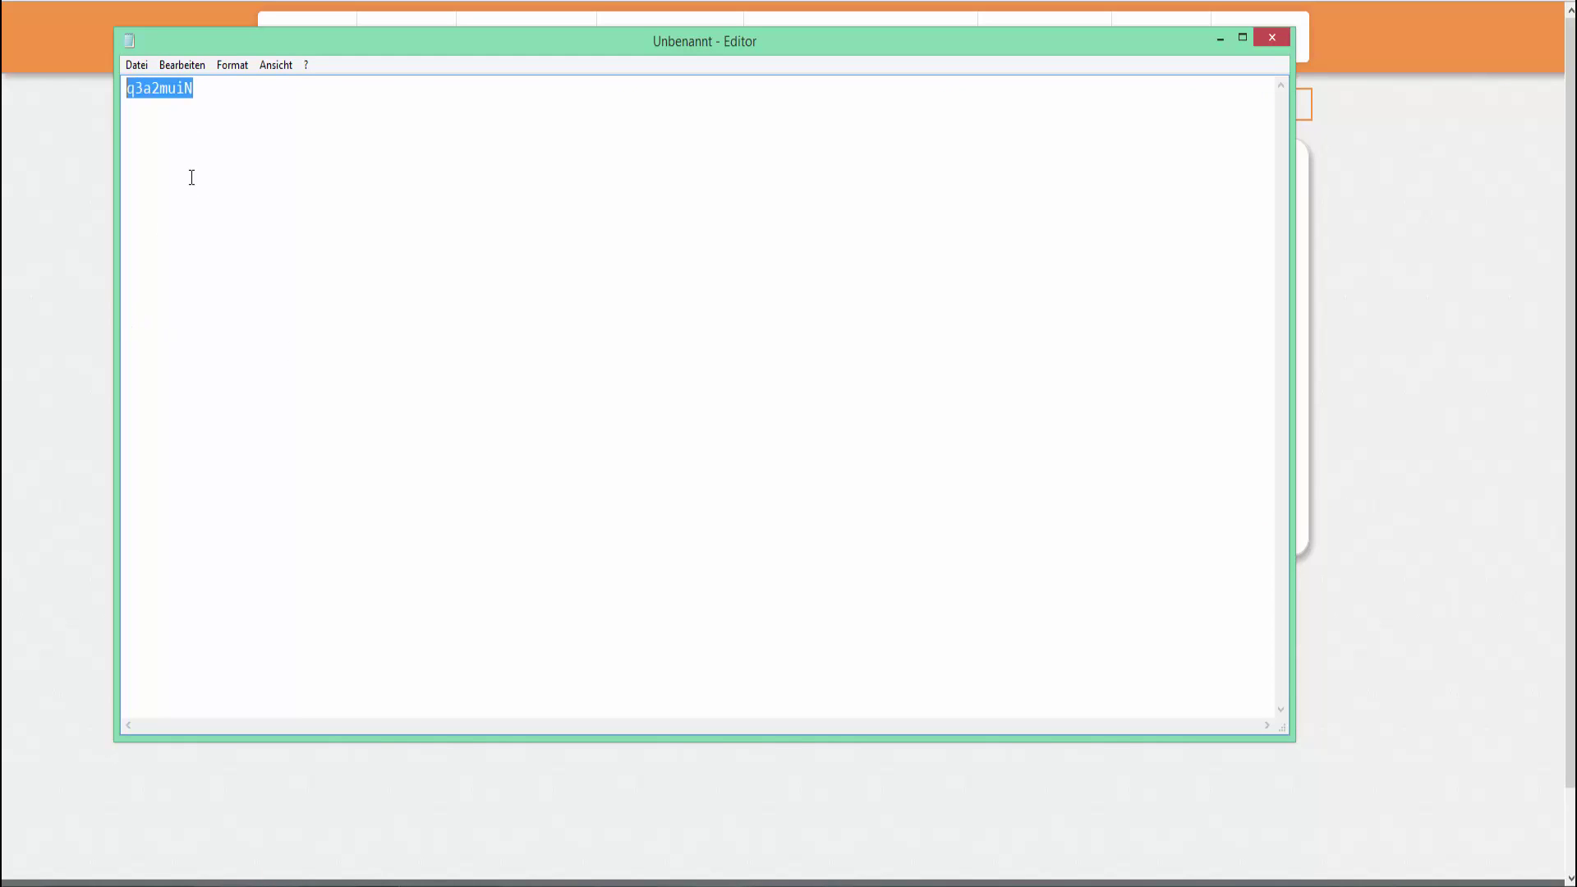
right_click(187, 92)
left_click(238, 148)
key("alt+Tab")
left_click(549, 168)
key("ctrl+v")
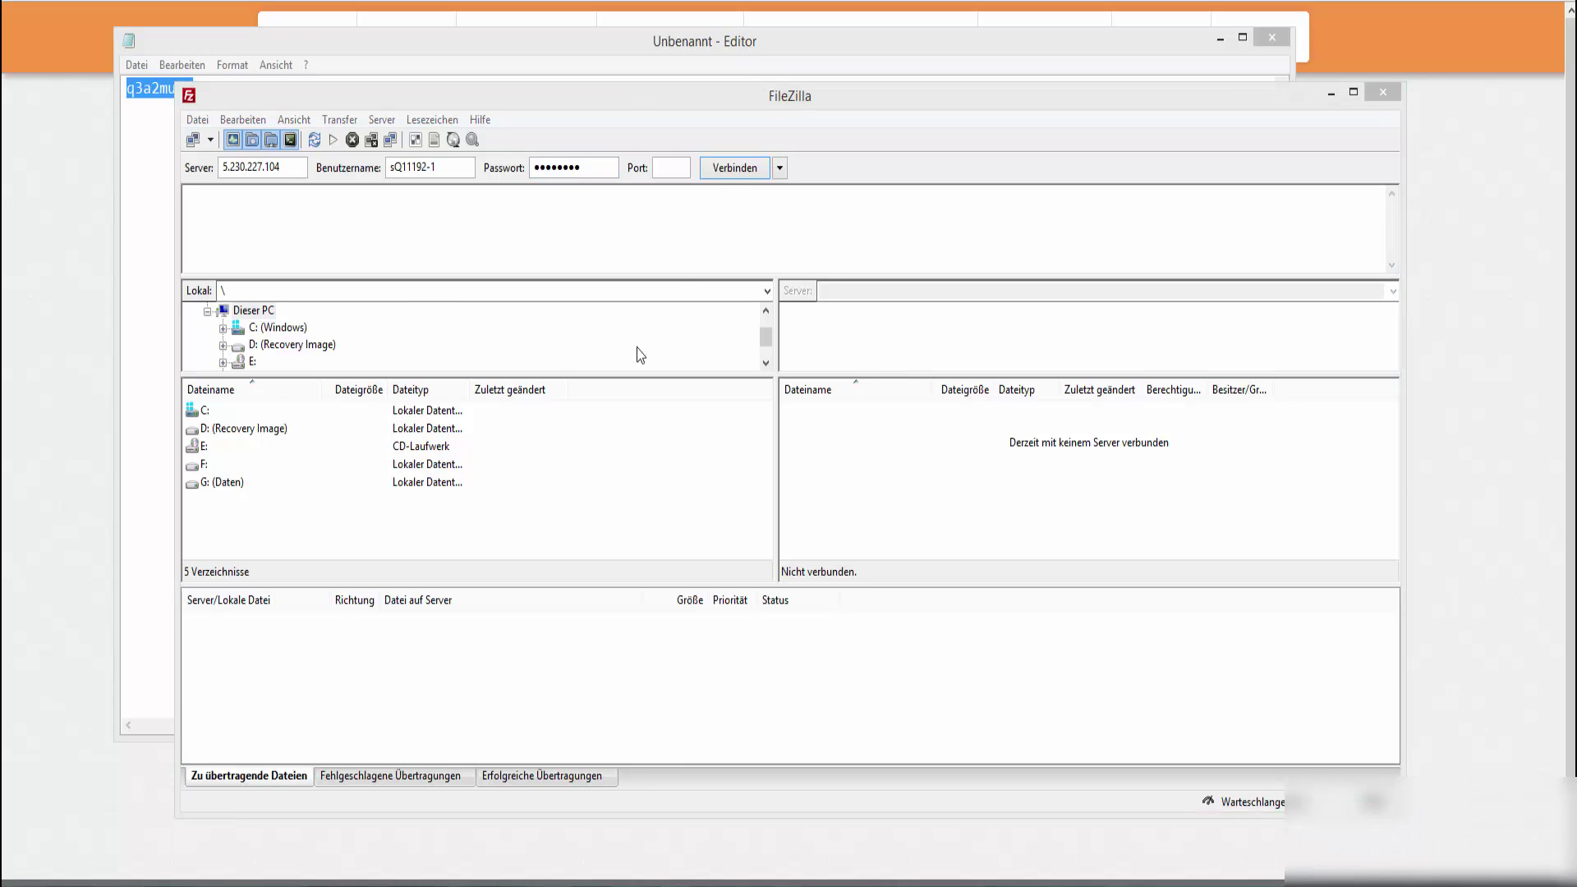
left_click(726, 169)
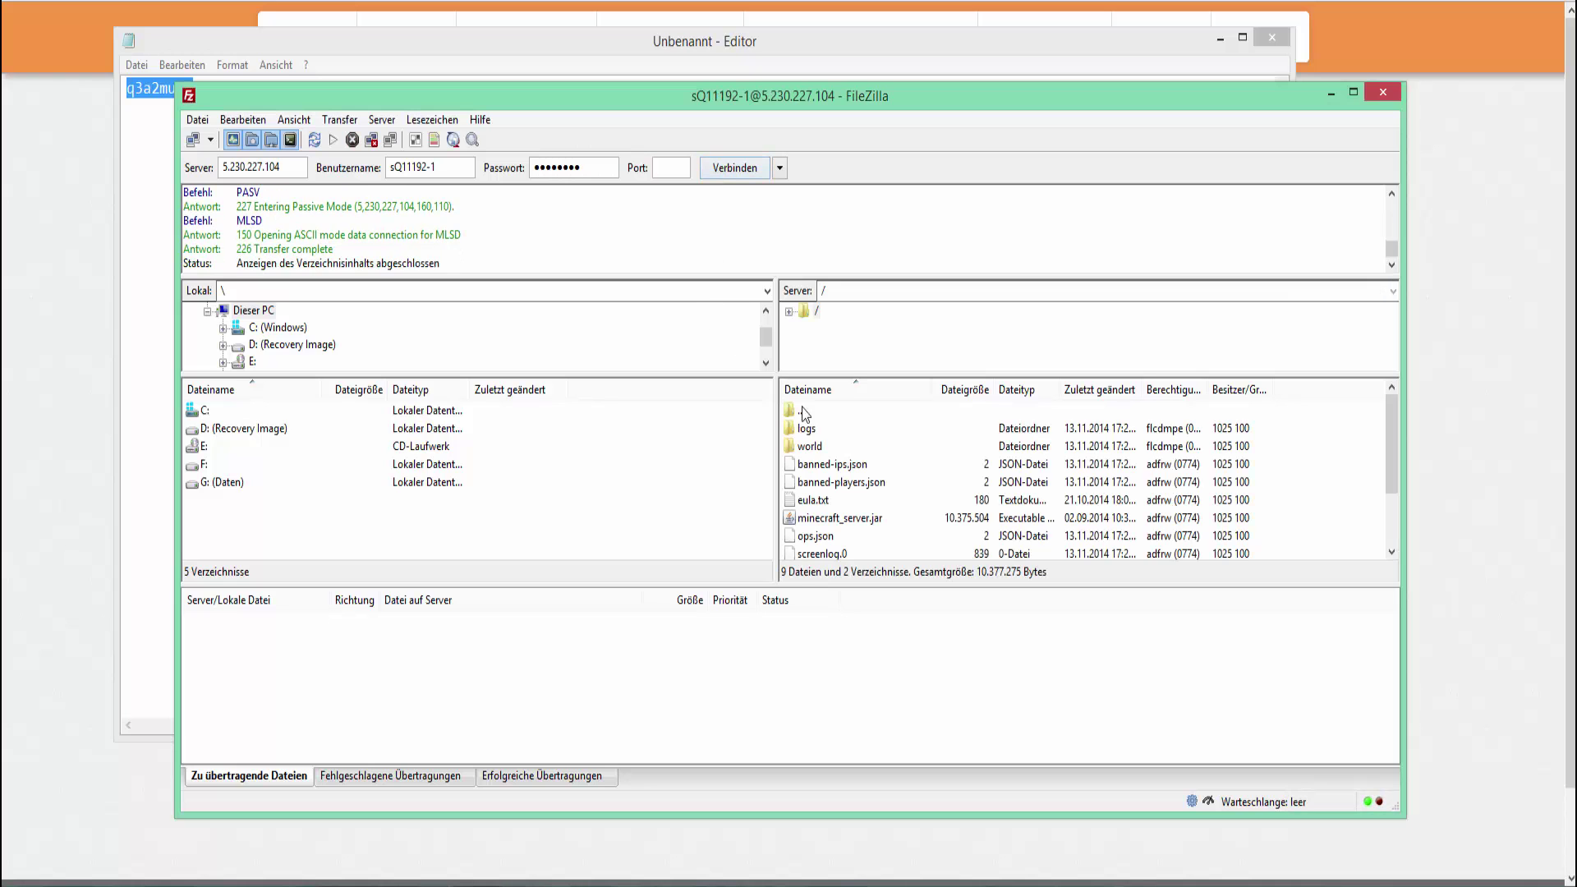
Step: Enlarge the FileZilla window, look into the server's world folder and return to the root directory
left_click_drag(906, 104, 729, 17)
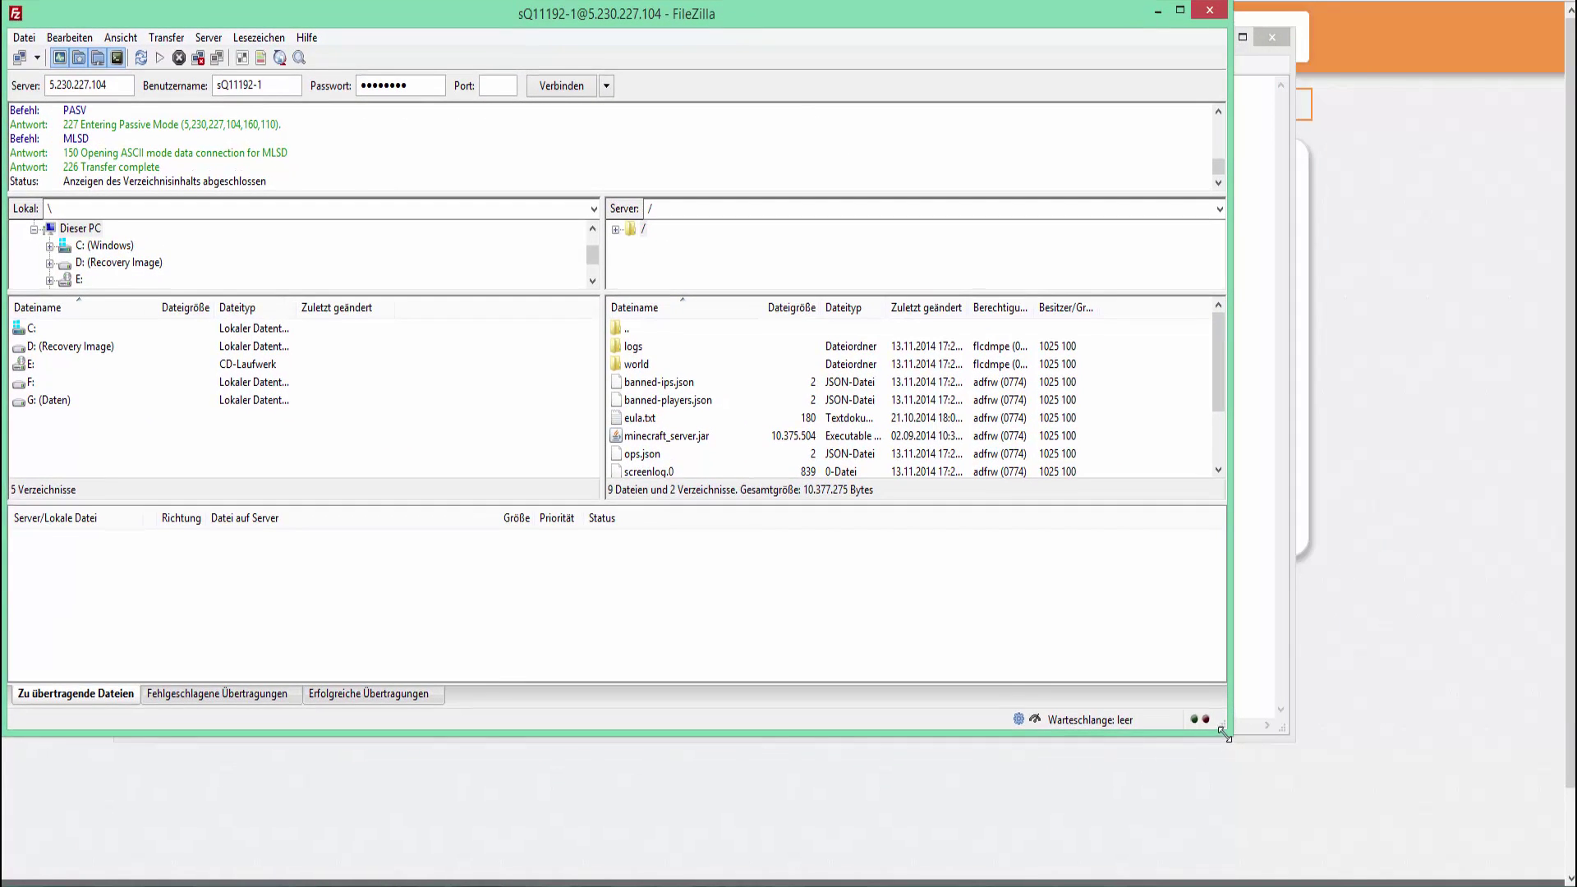
left_click_drag(1225, 733, 1558, 877)
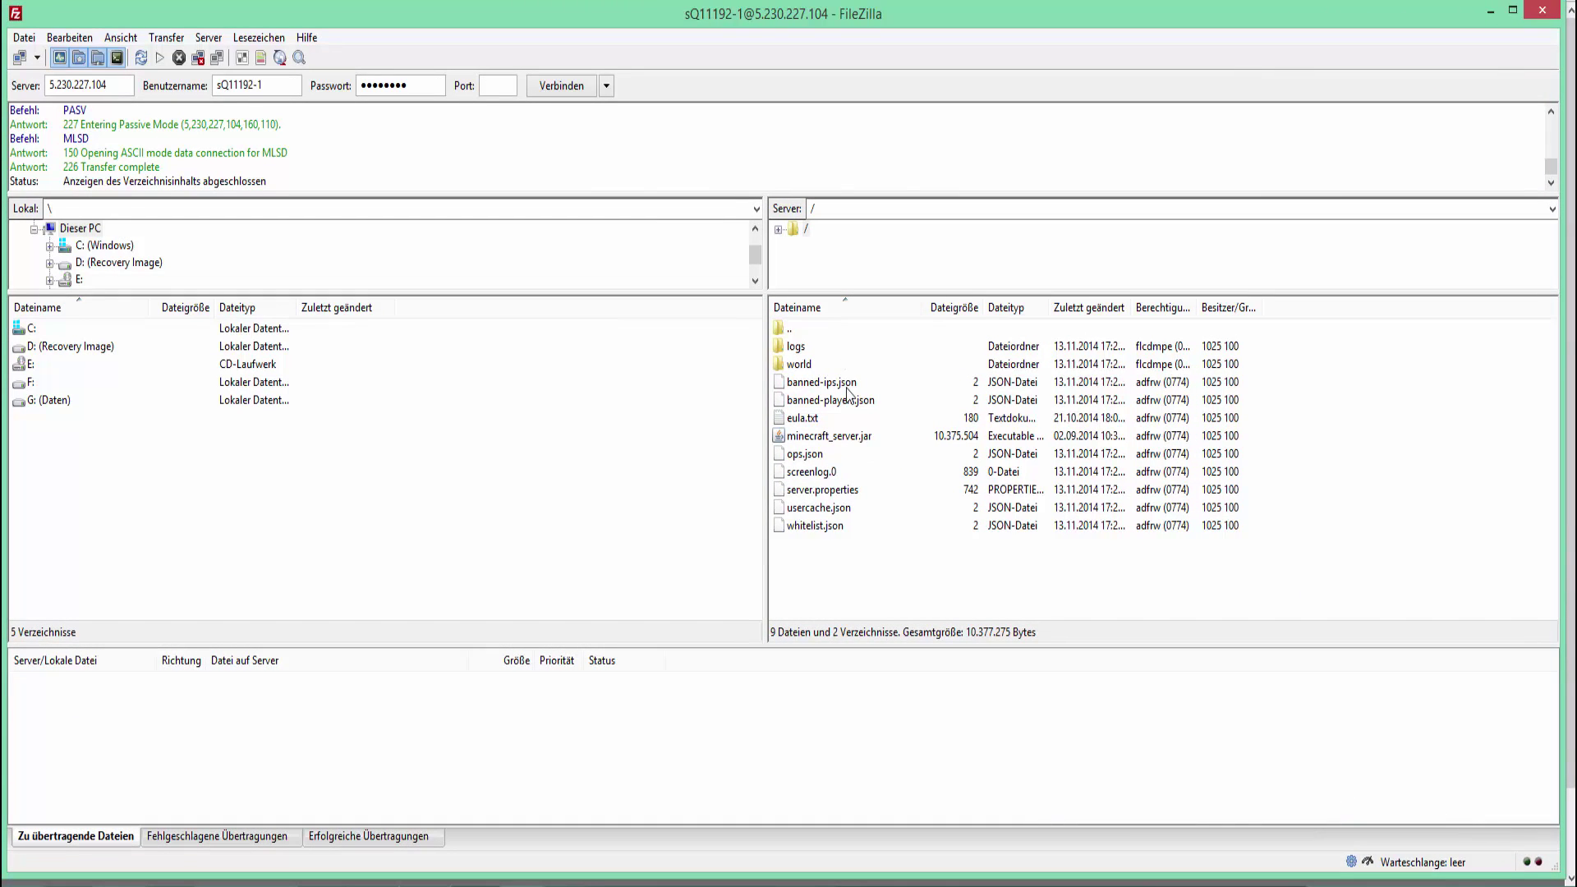
double_click(833, 366)
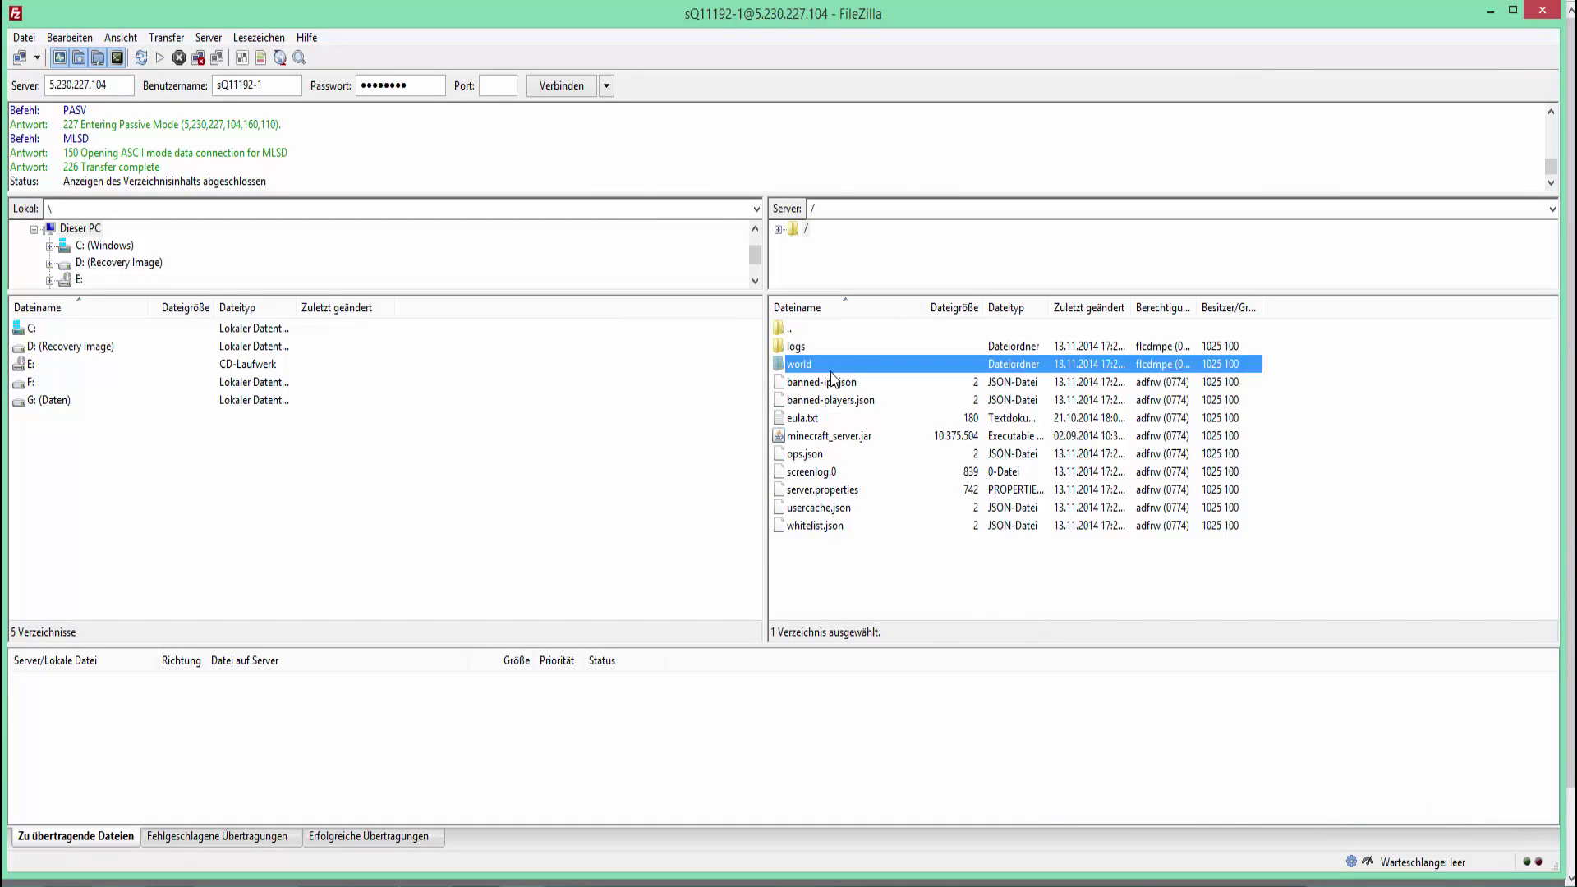
double_click(837, 330)
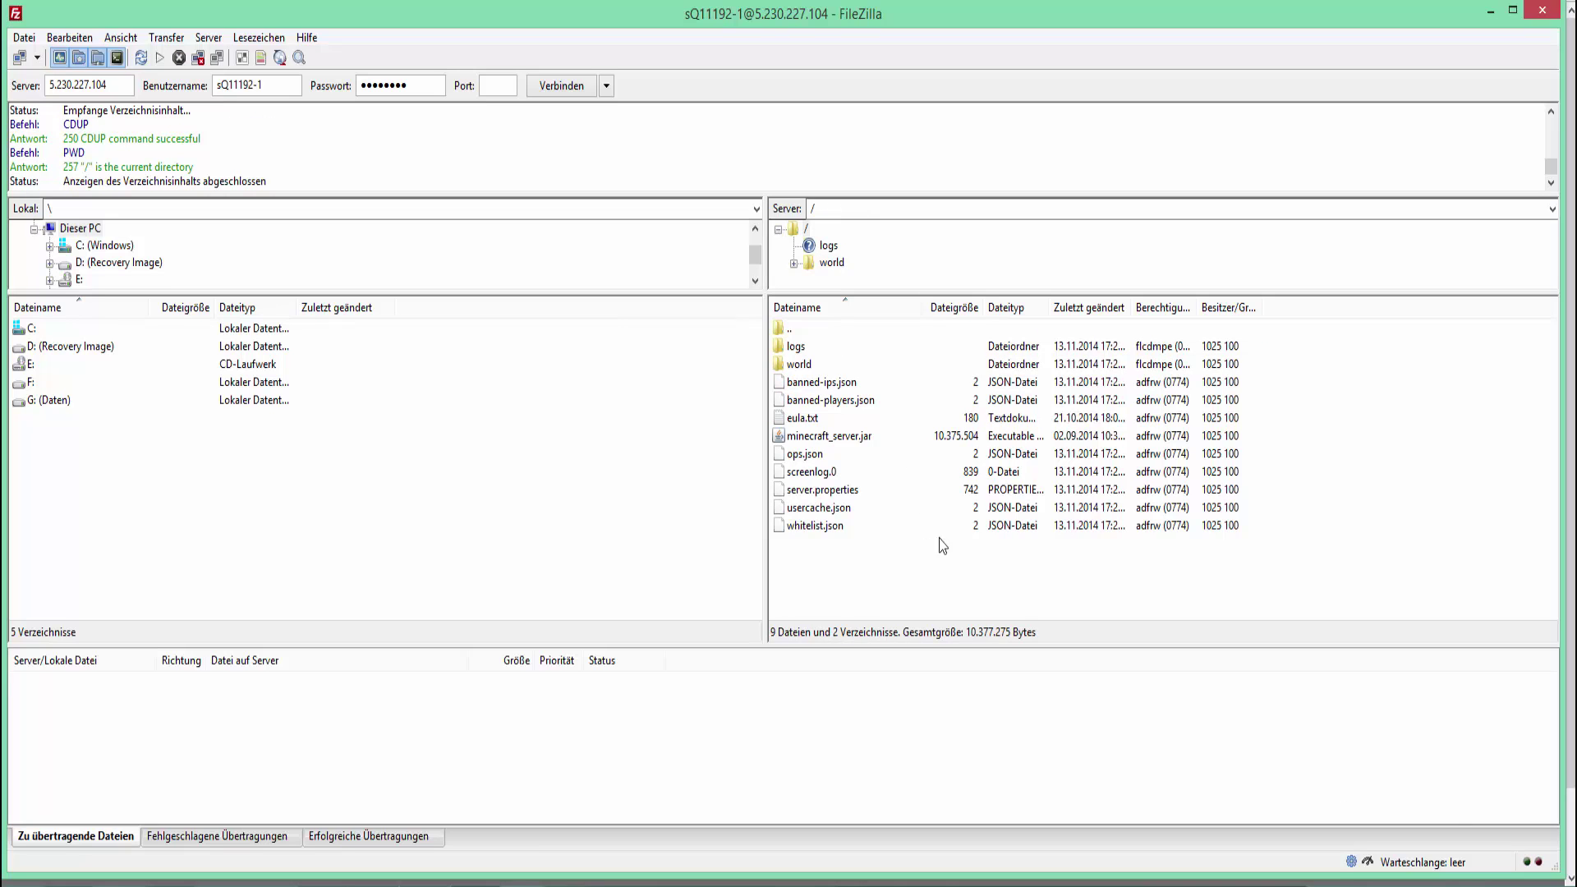
Step: Close FileZilla and the Editor without saving the text document
left_click(1542, 11)
left_click(1271, 37)
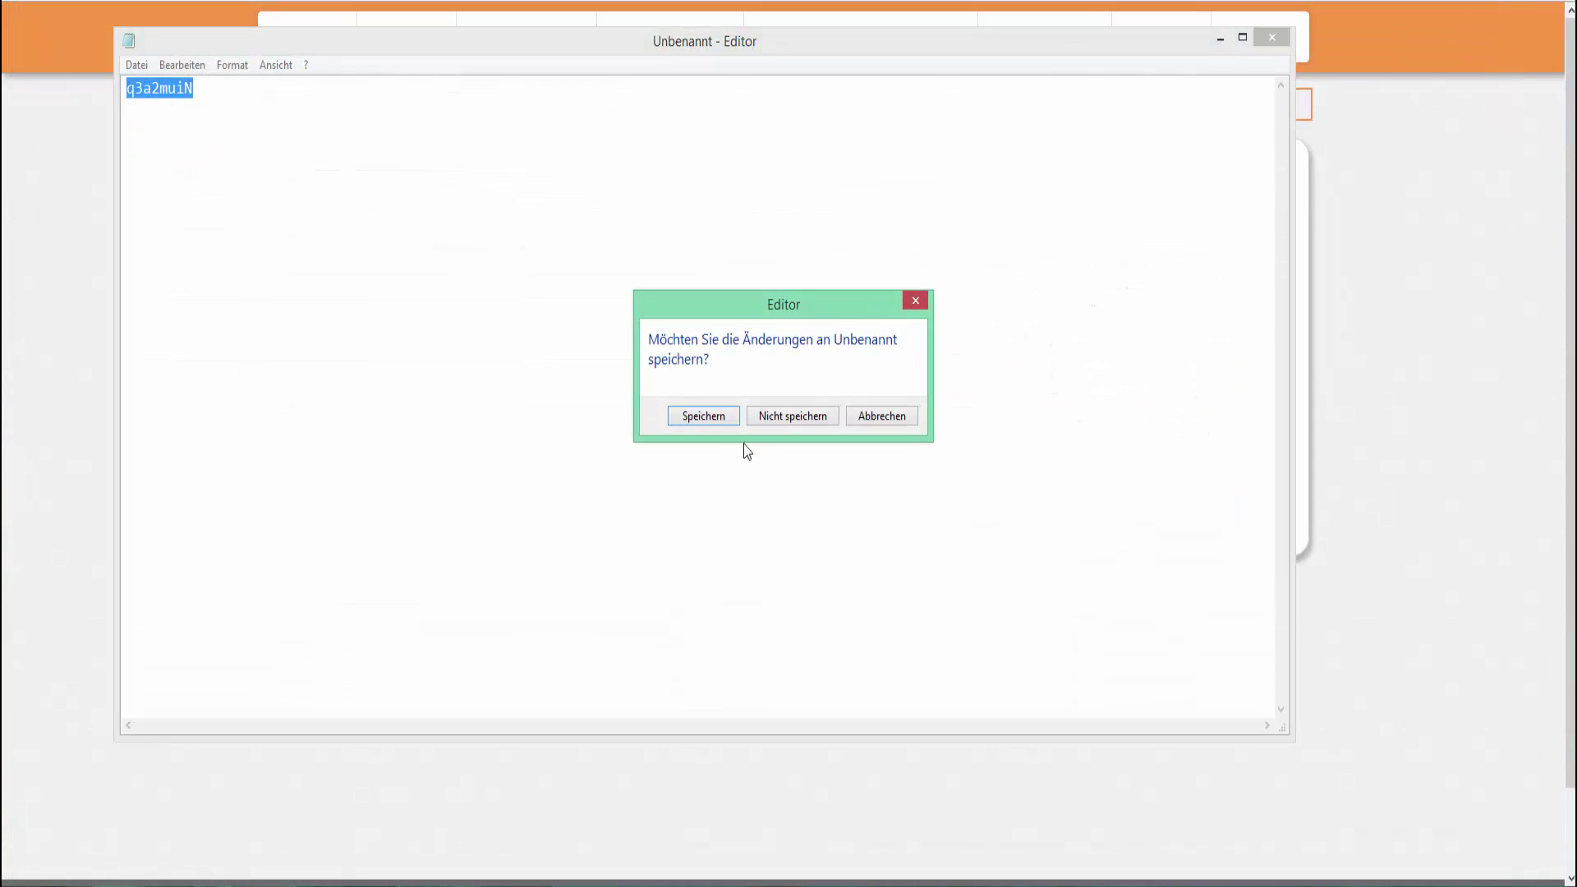
left_click(785, 418)
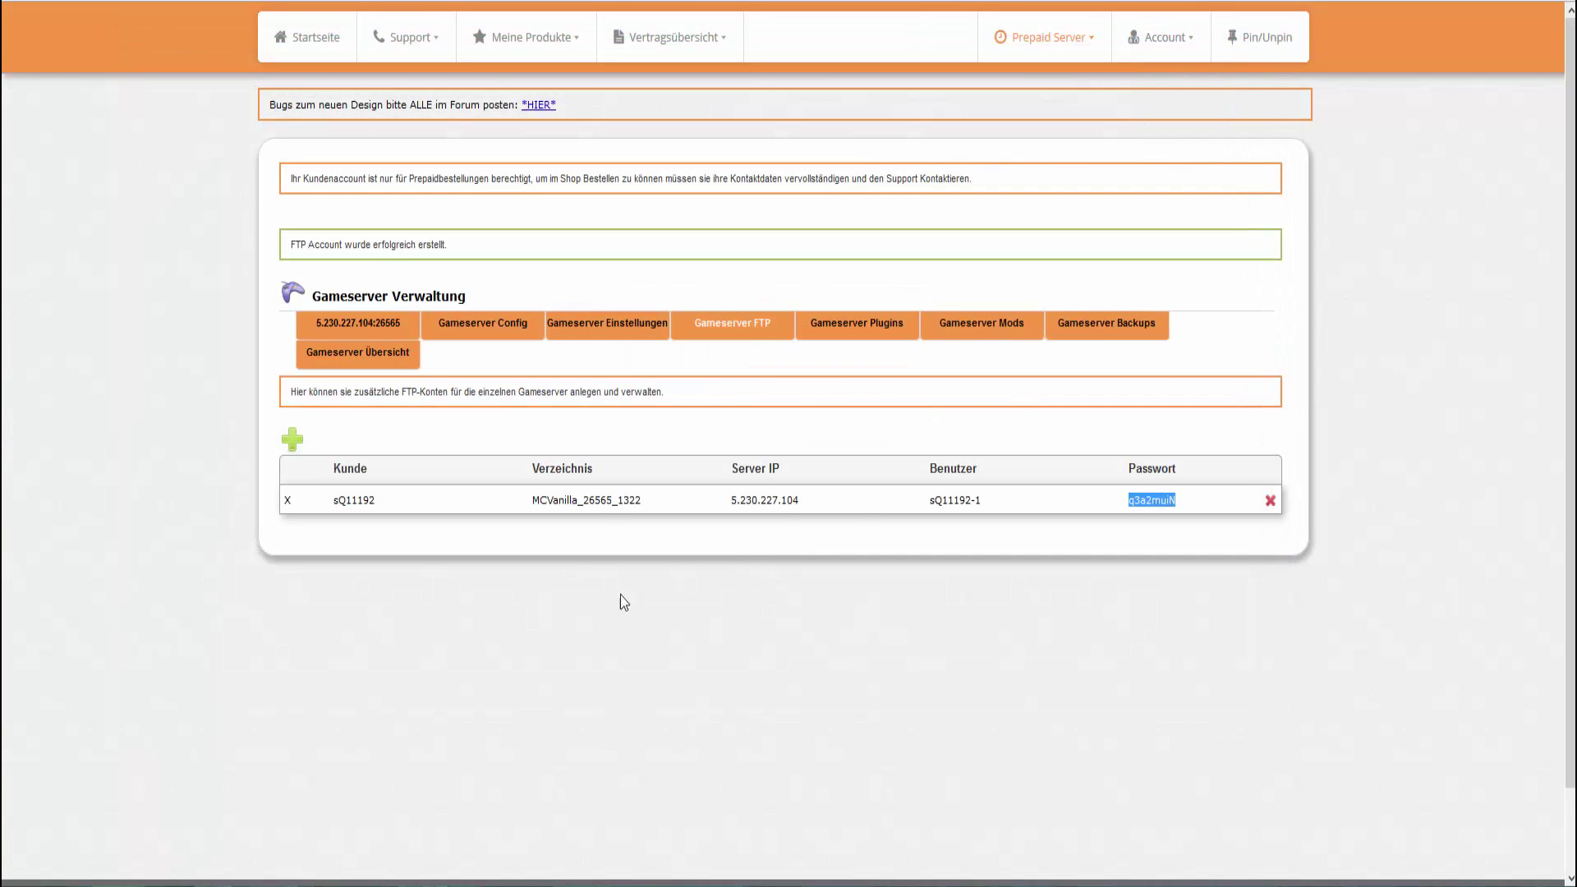
Step: Look through the installable Gameserver Plugins and open the Gameserver Mods list
left_click(869, 330)
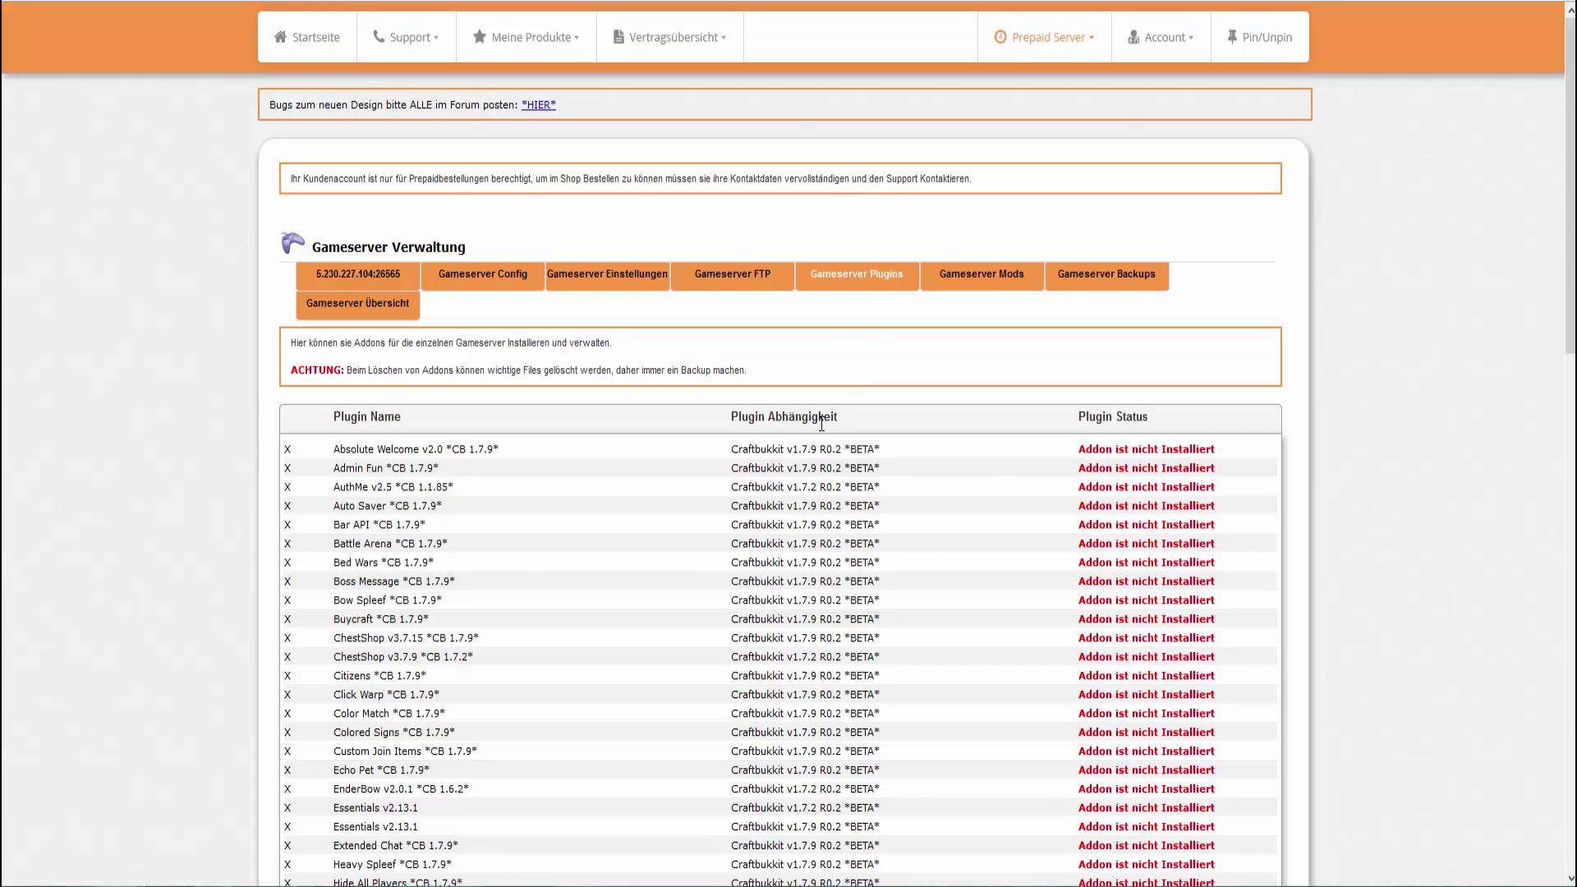
scroll(895, 430, "down", 8)
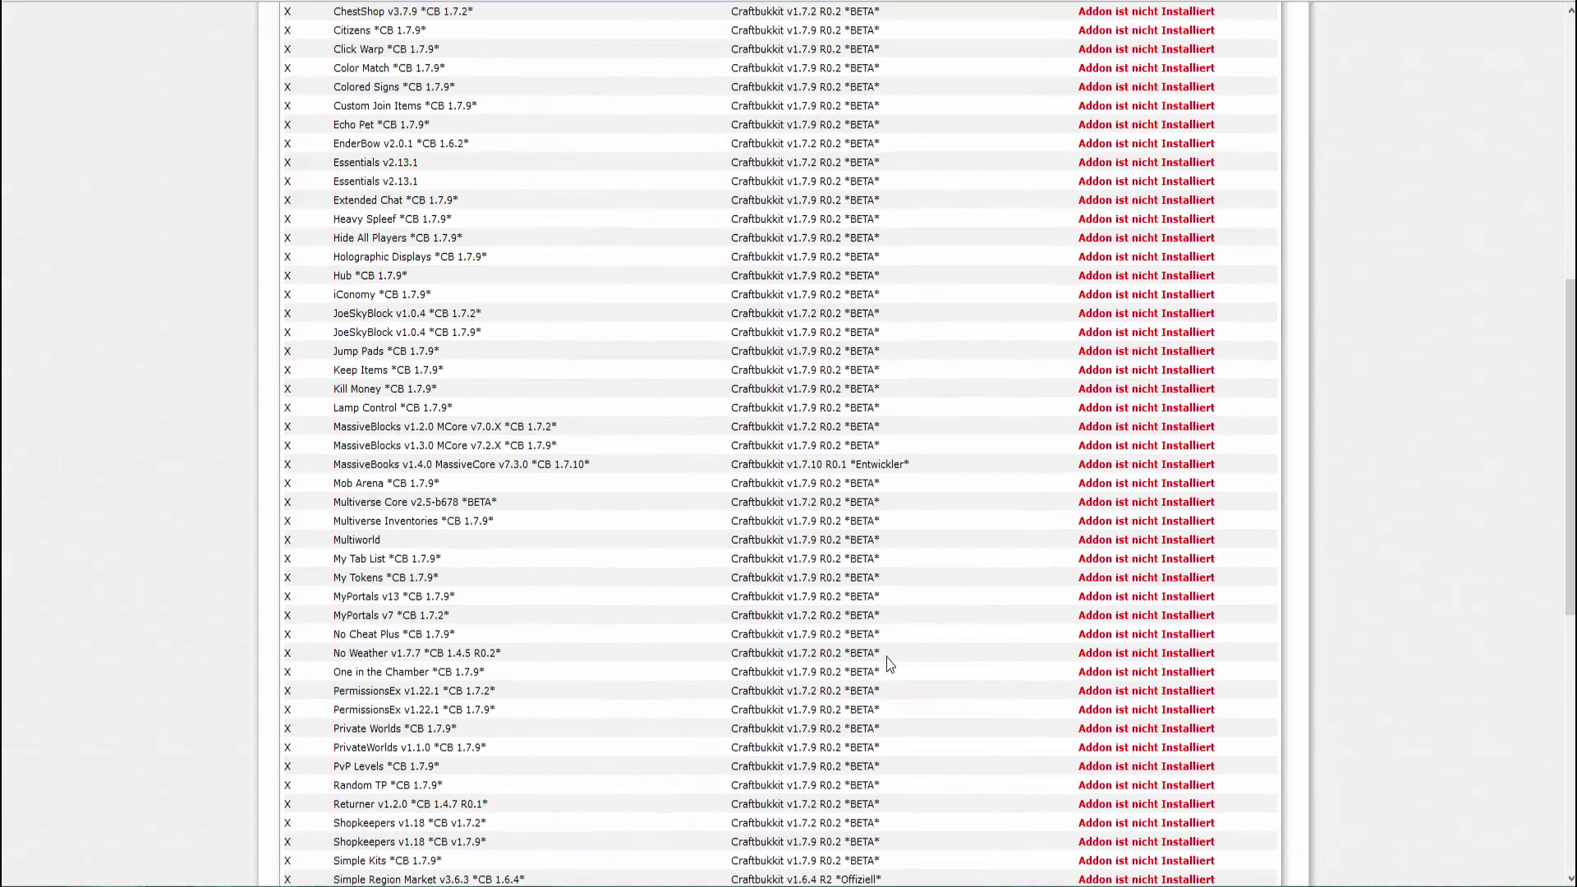
scroll(735, 542, "up", 8)
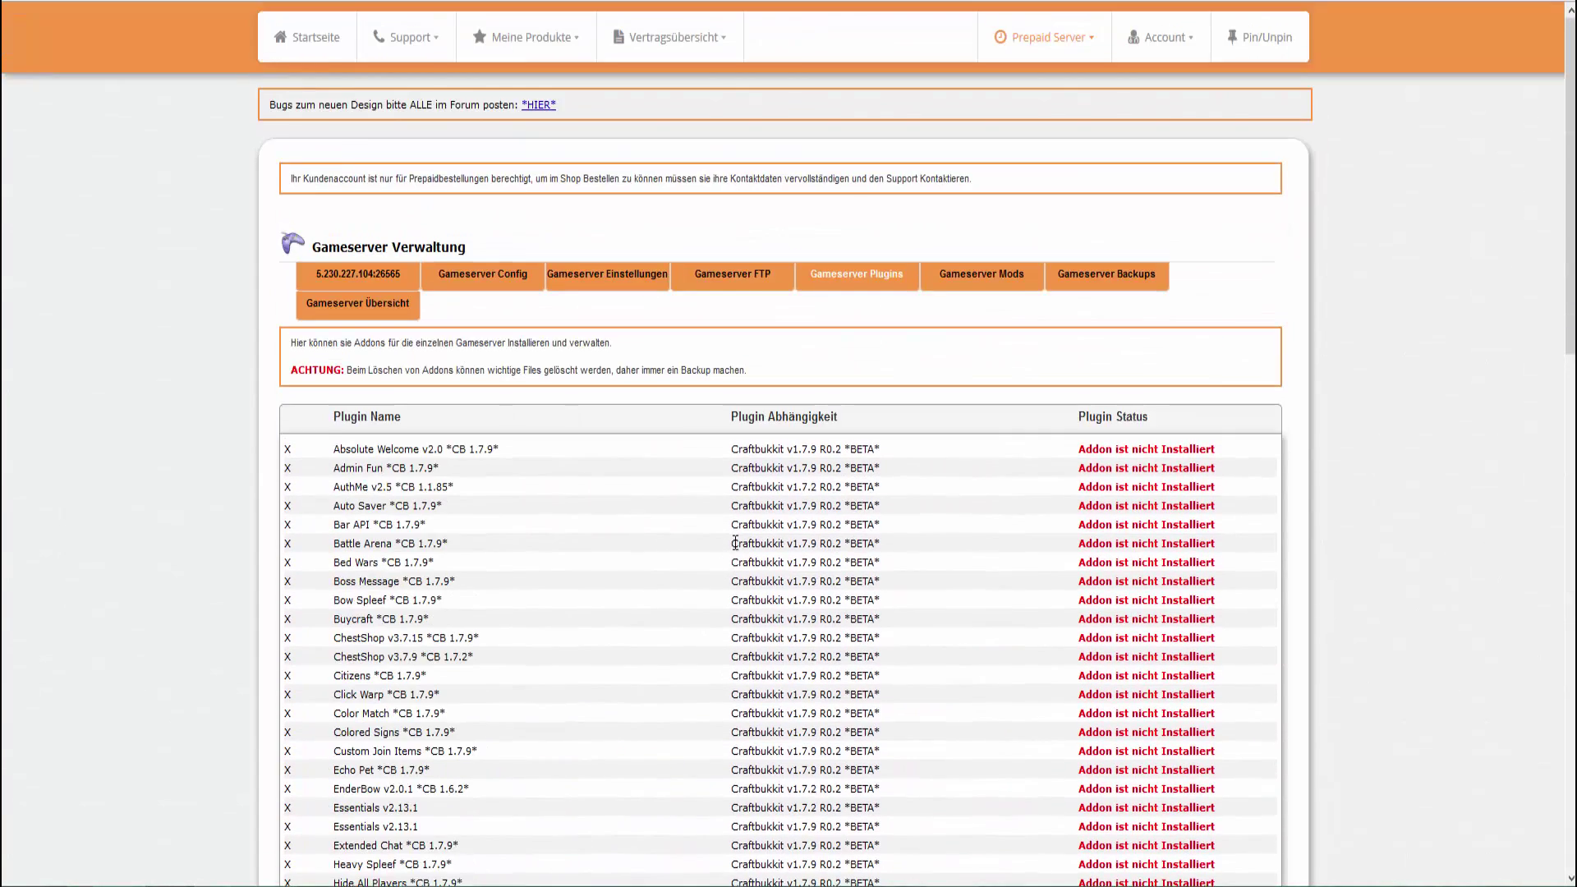
left_click(985, 282)
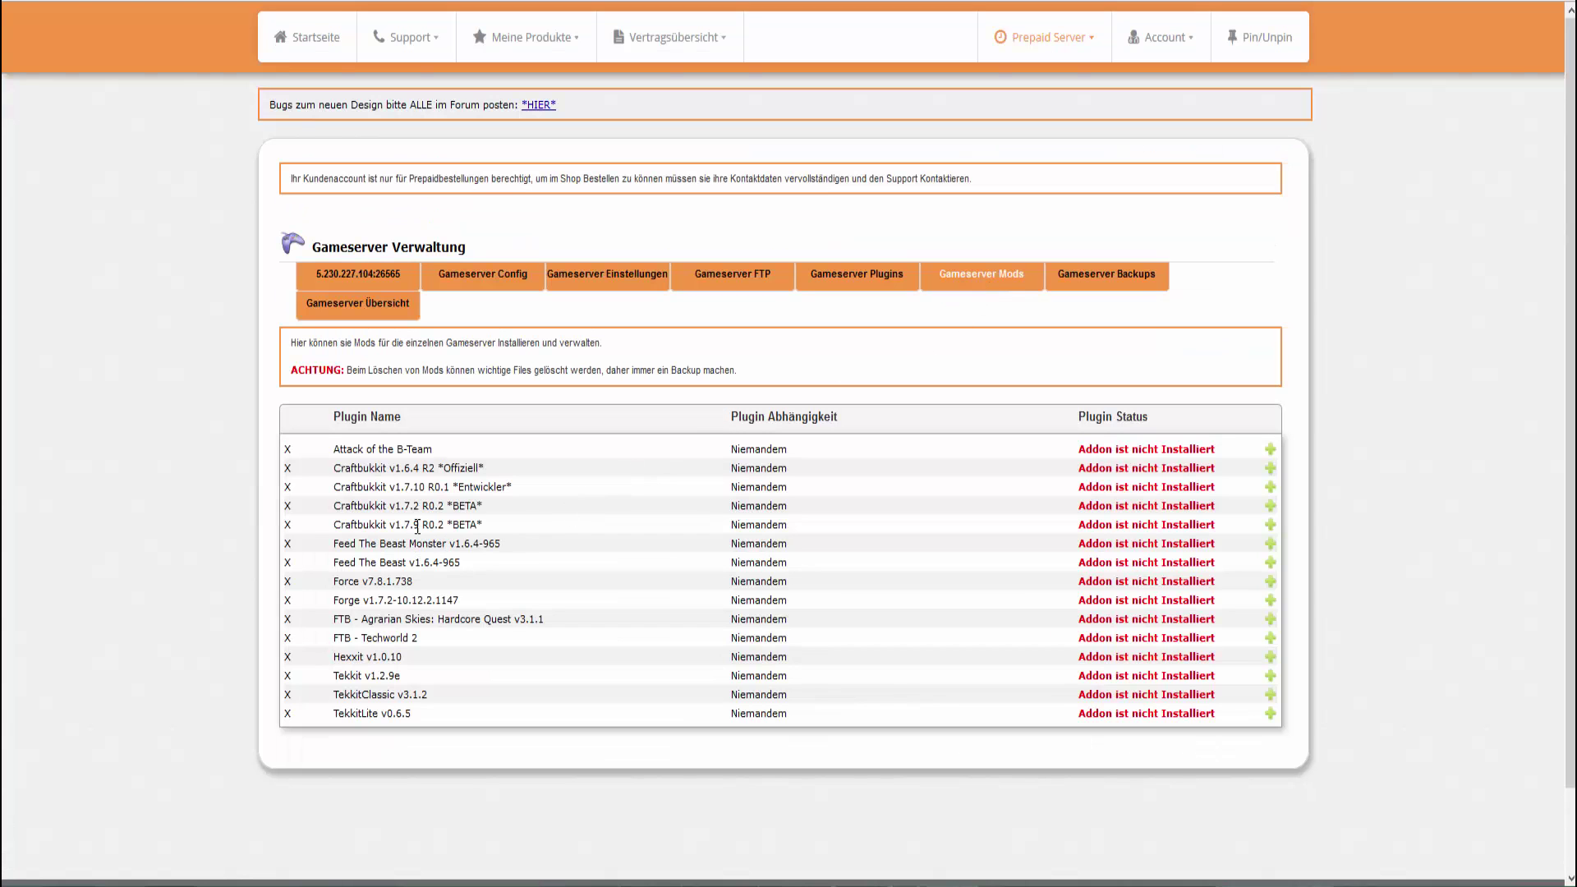
Step: Install the Craftbukkit v1.7.2 R0.2 *BETA* mod on the gameserver and confirm the installation
left_click_drag(456, 507, 831, 509)
left_click_drag(1113, 512, 1200, 507)
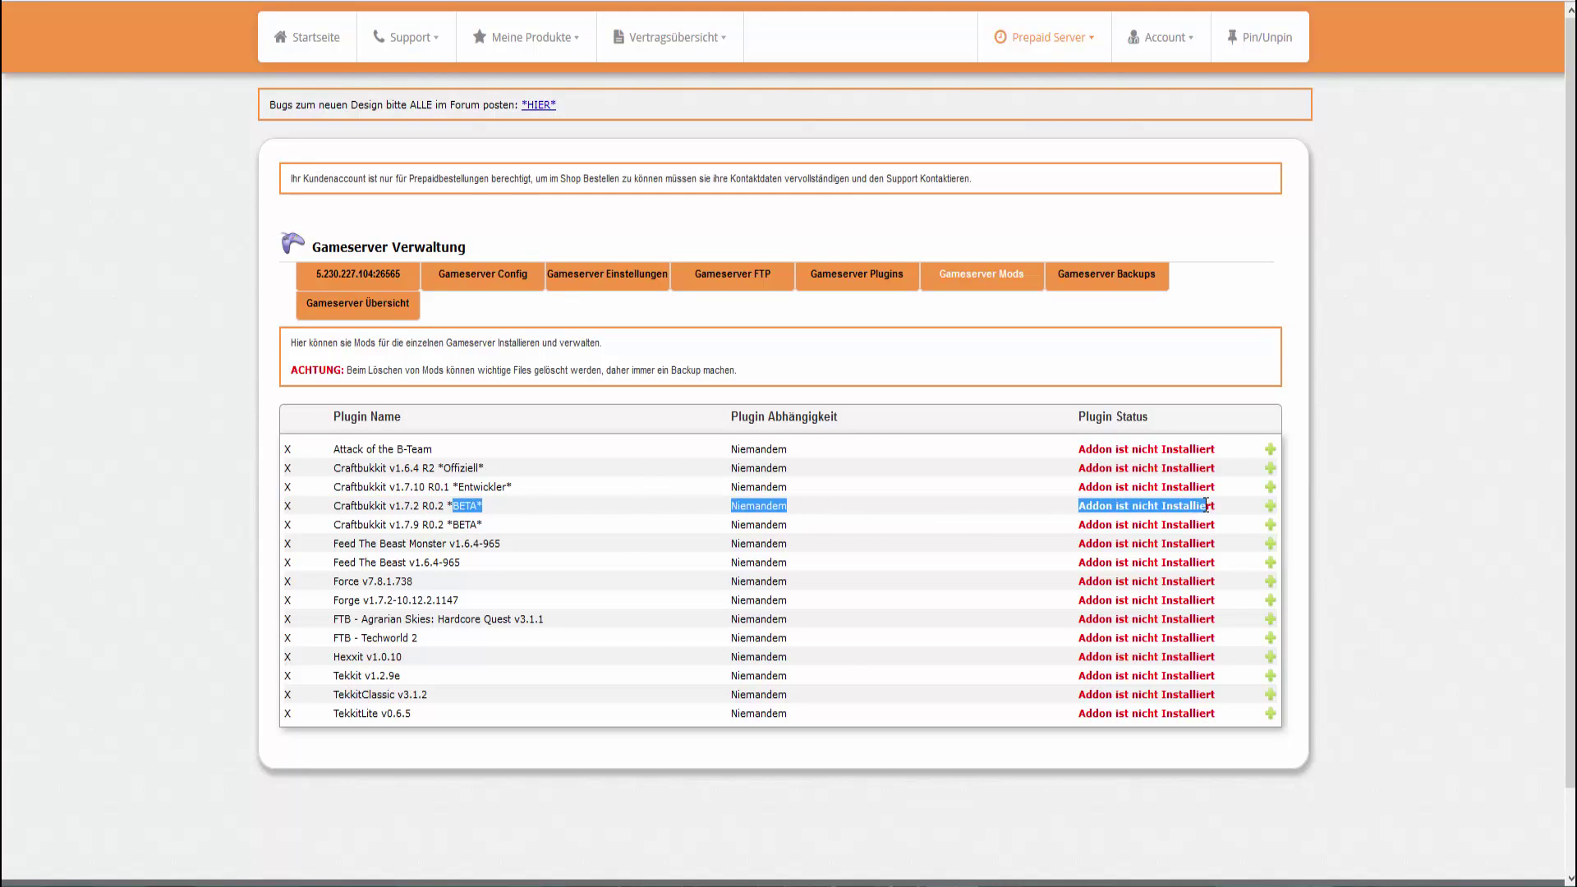
left_click(1199, 507)
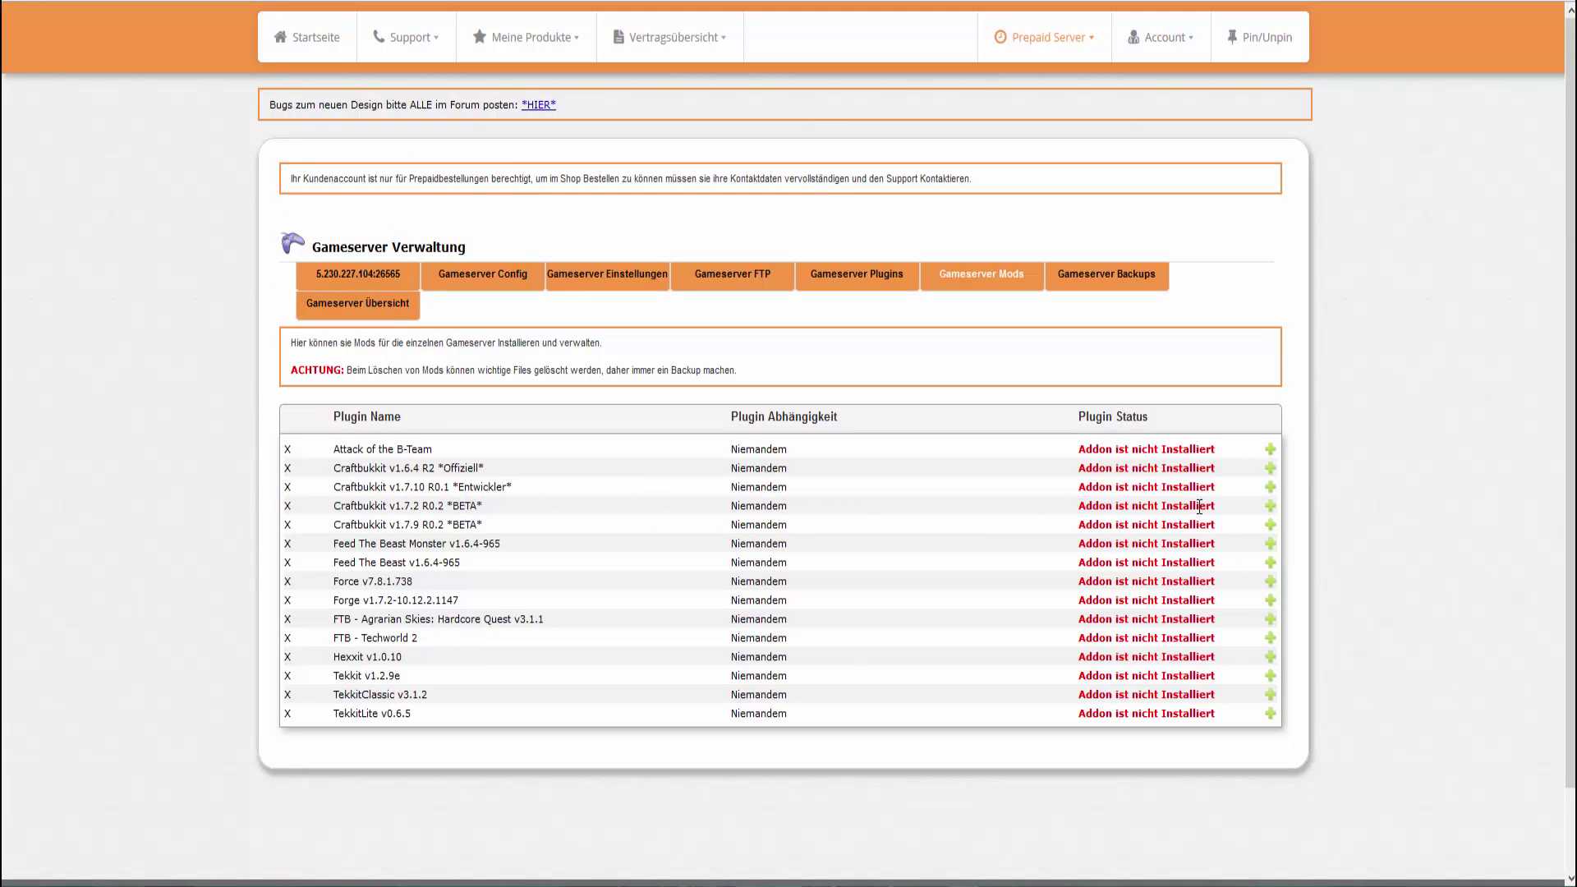
left_click(1269, 506)
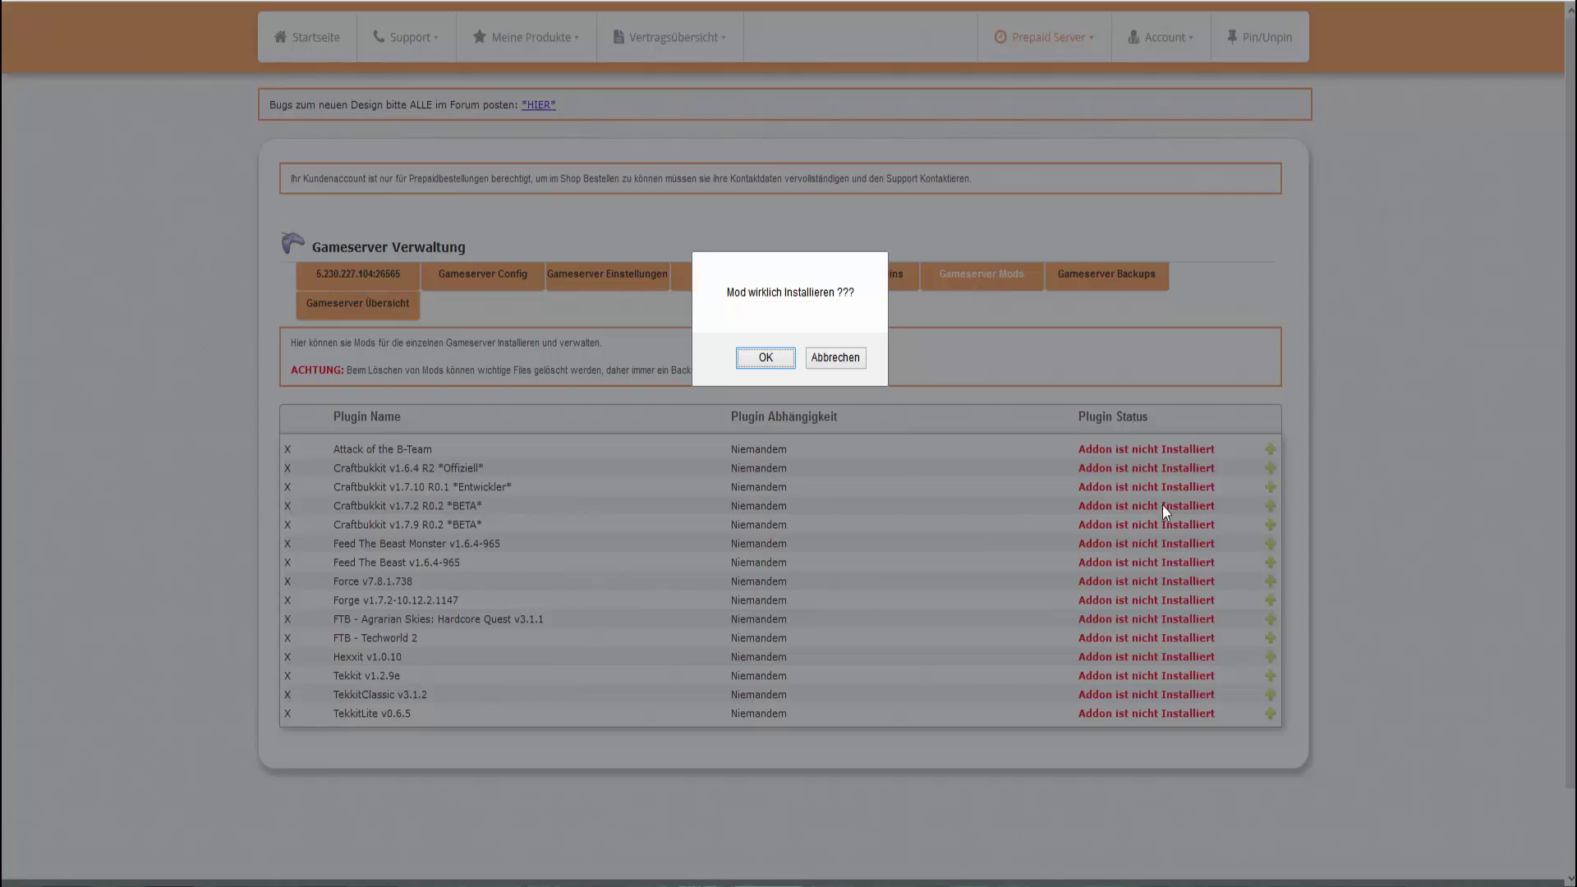
left_click(757, 358)
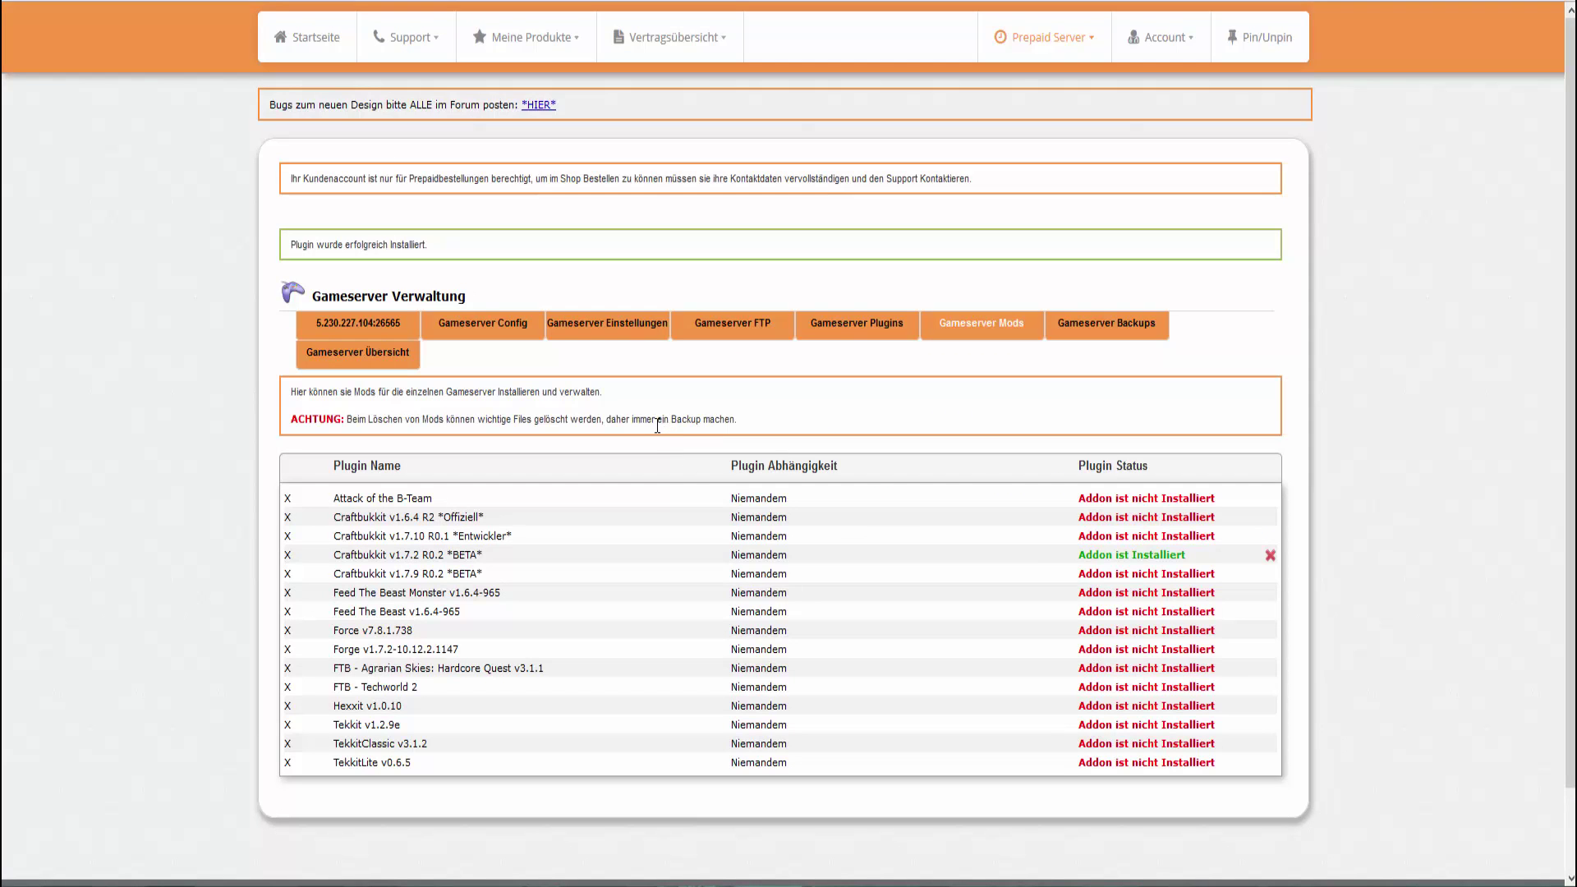
Step: Open the server's main page, check its root directory in FileZilla and return to the customer centre
left_click(402, 329)
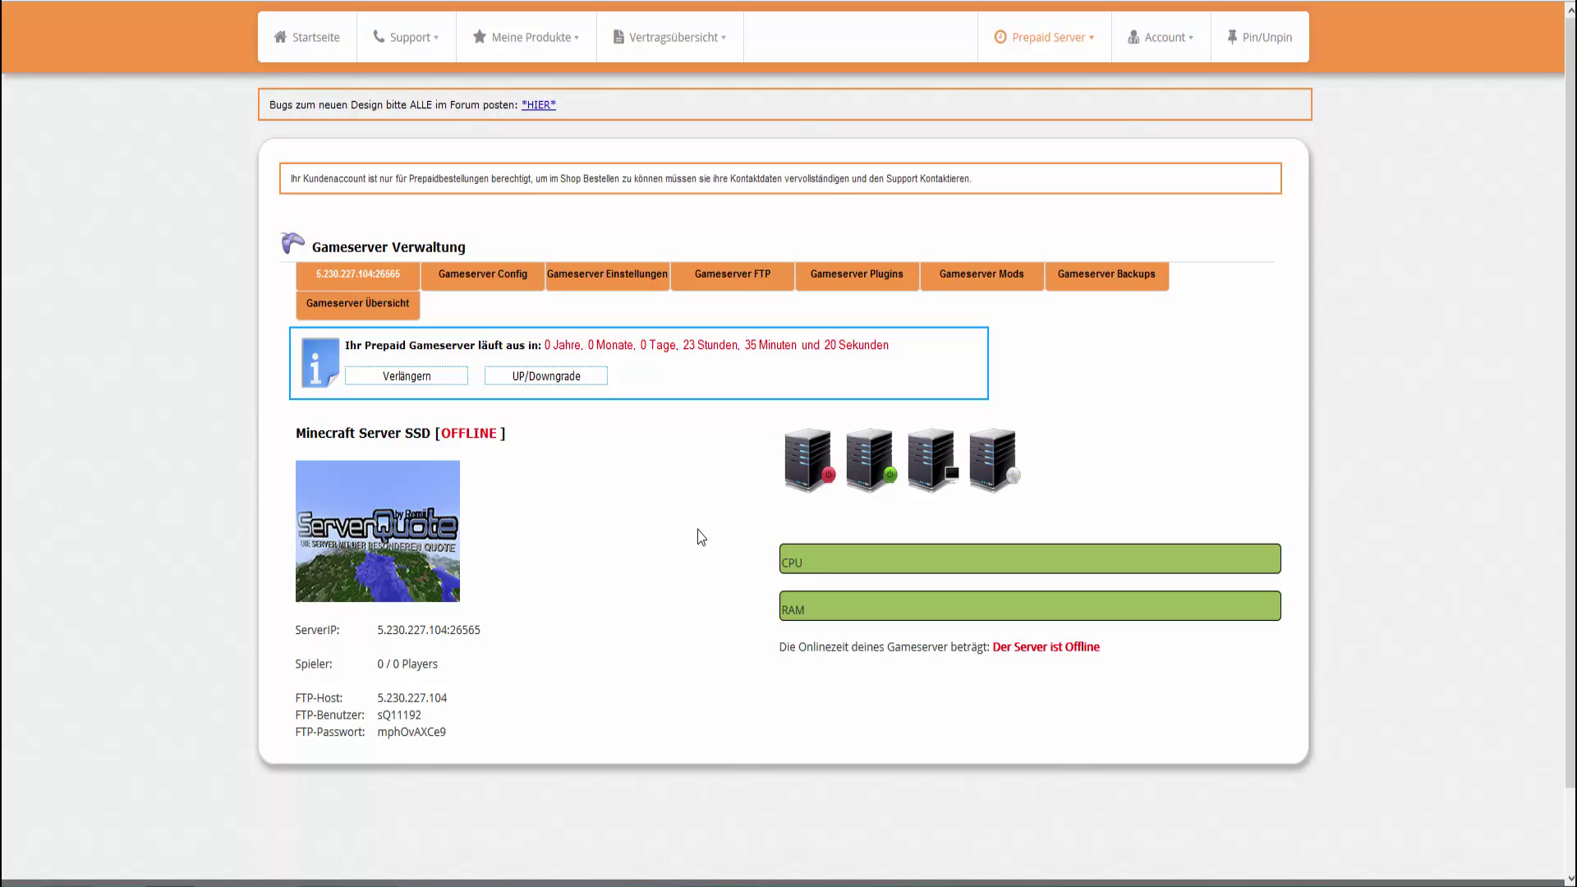
key("alt+Tab")
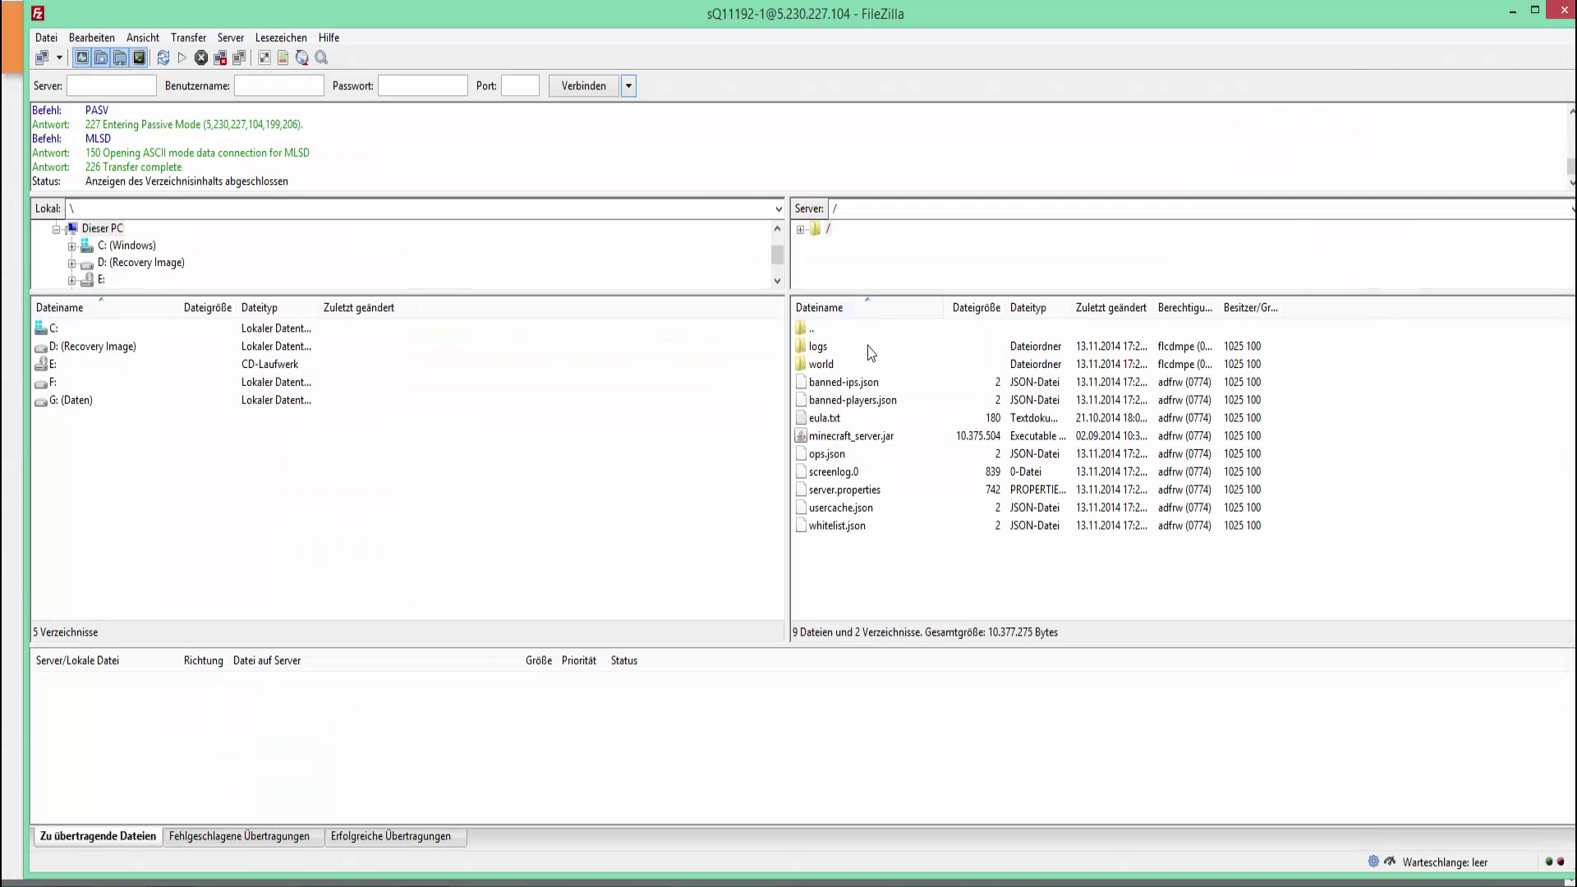
right_click(911, 588)
left_click(952, 719)
left_click(1509, 11)
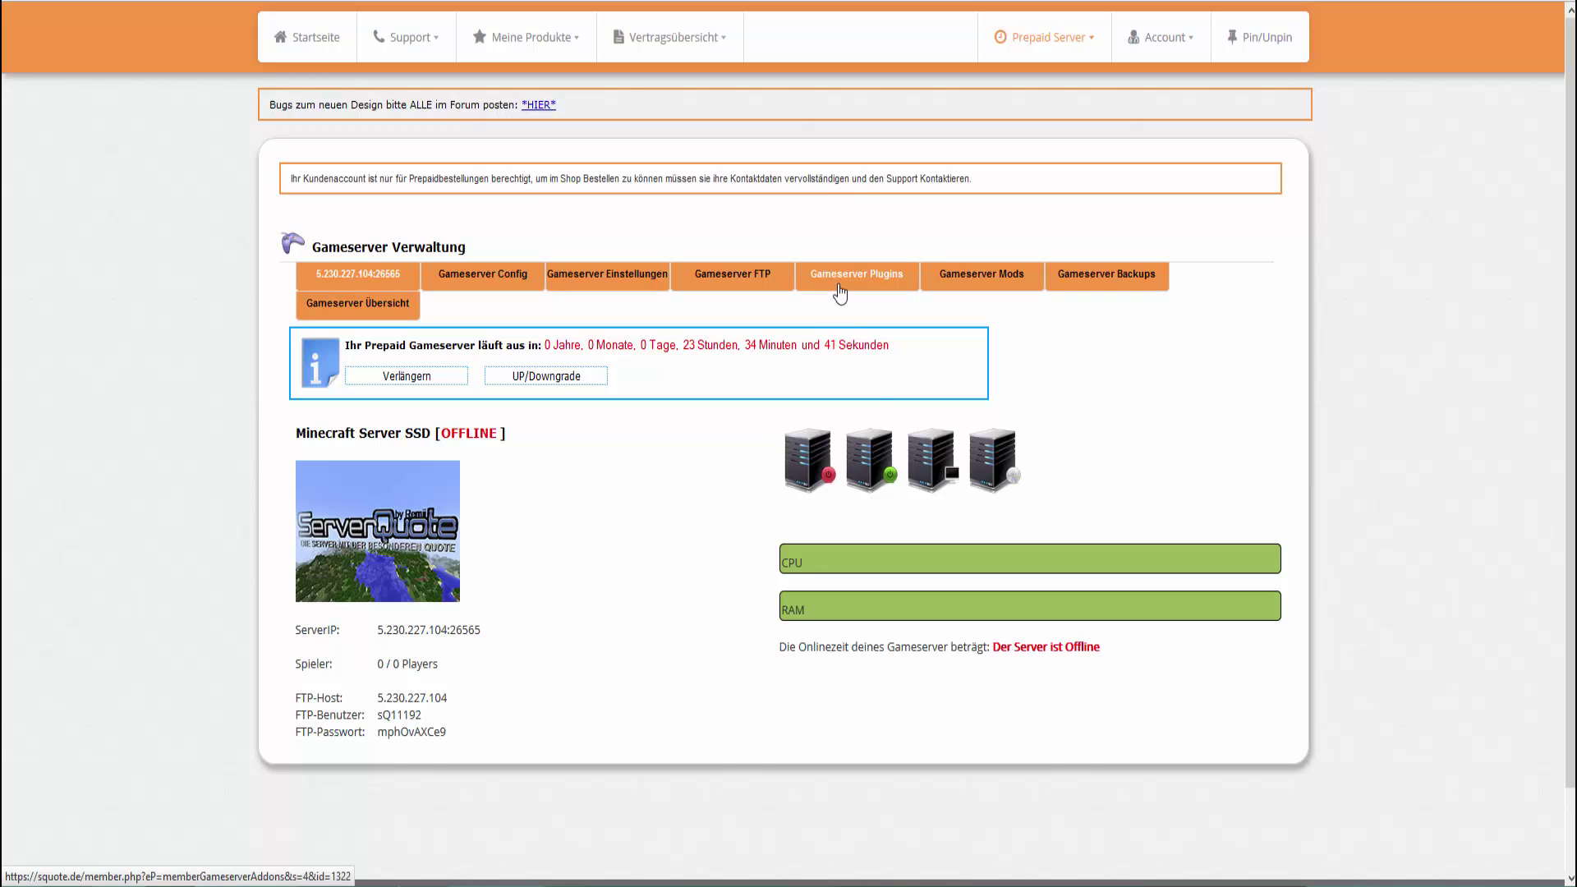
Step: Look through the Gameserver Plugins list for plugins installable with Craftbukkit v1.7.2 R0.2 *BETA*
left_click(841, 289)
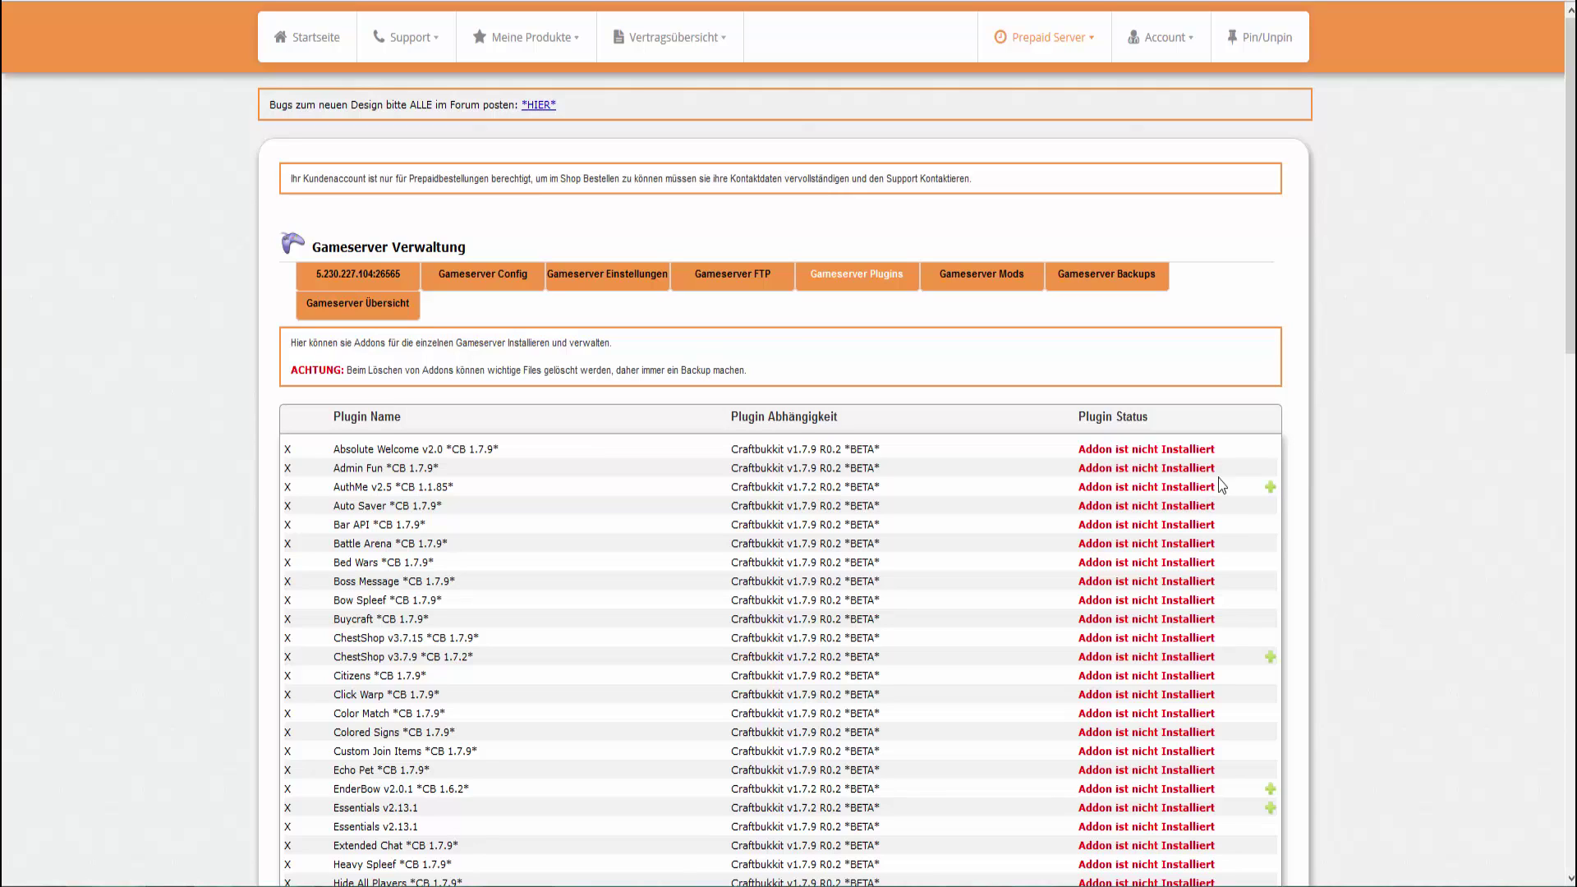
left_click_drag(1236, 489, 306, 491)
left_click(503, 497)
scroll(1265, 476, "down", 6)
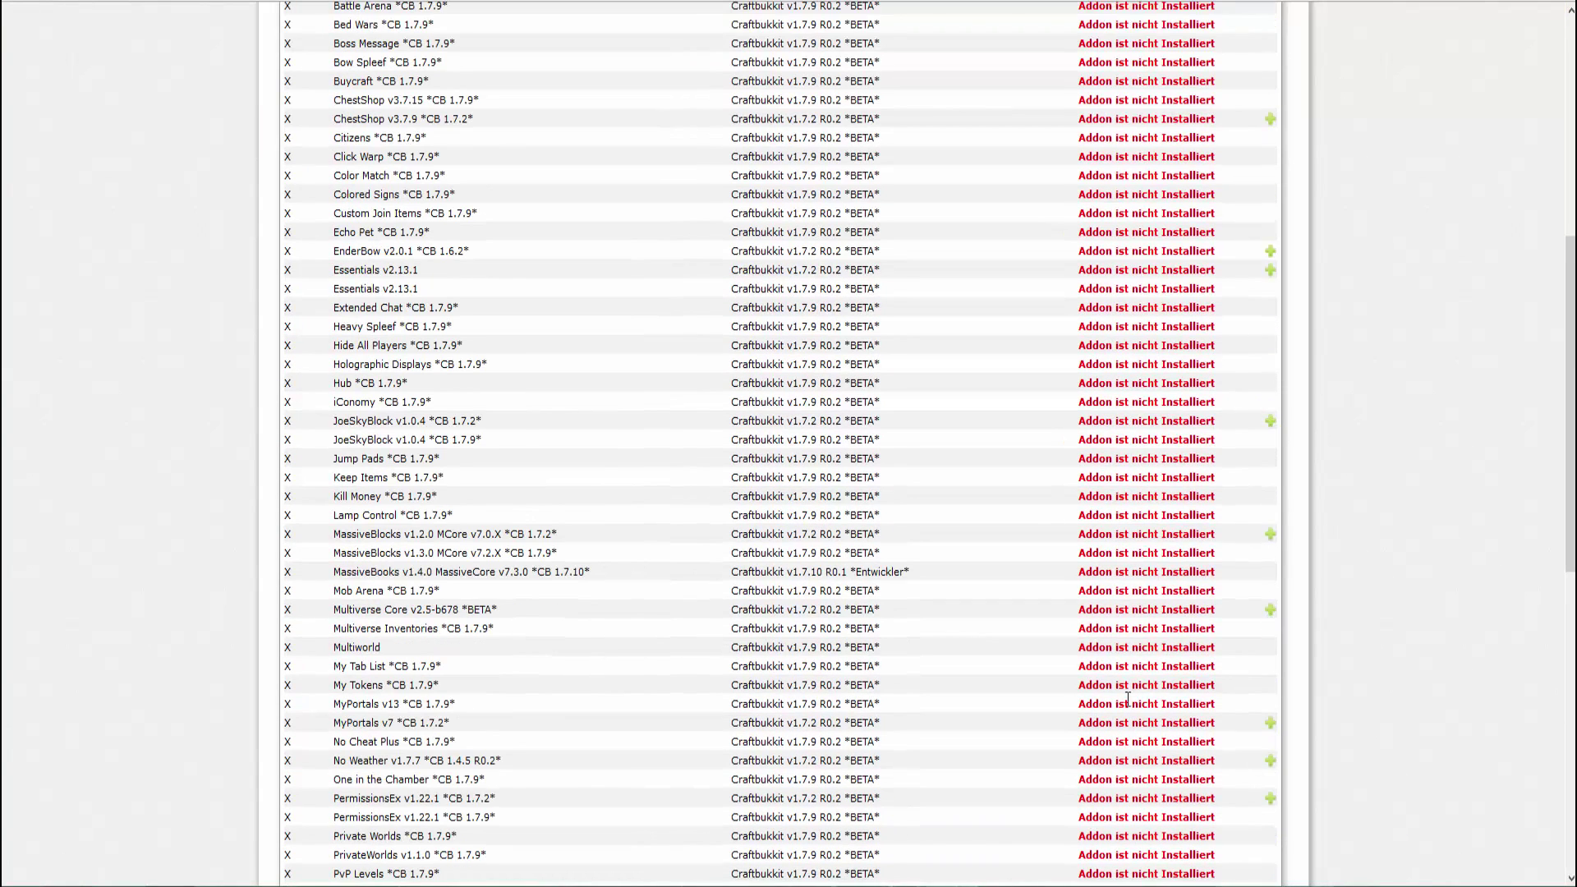
scroll(1125, 698, "up", 6)
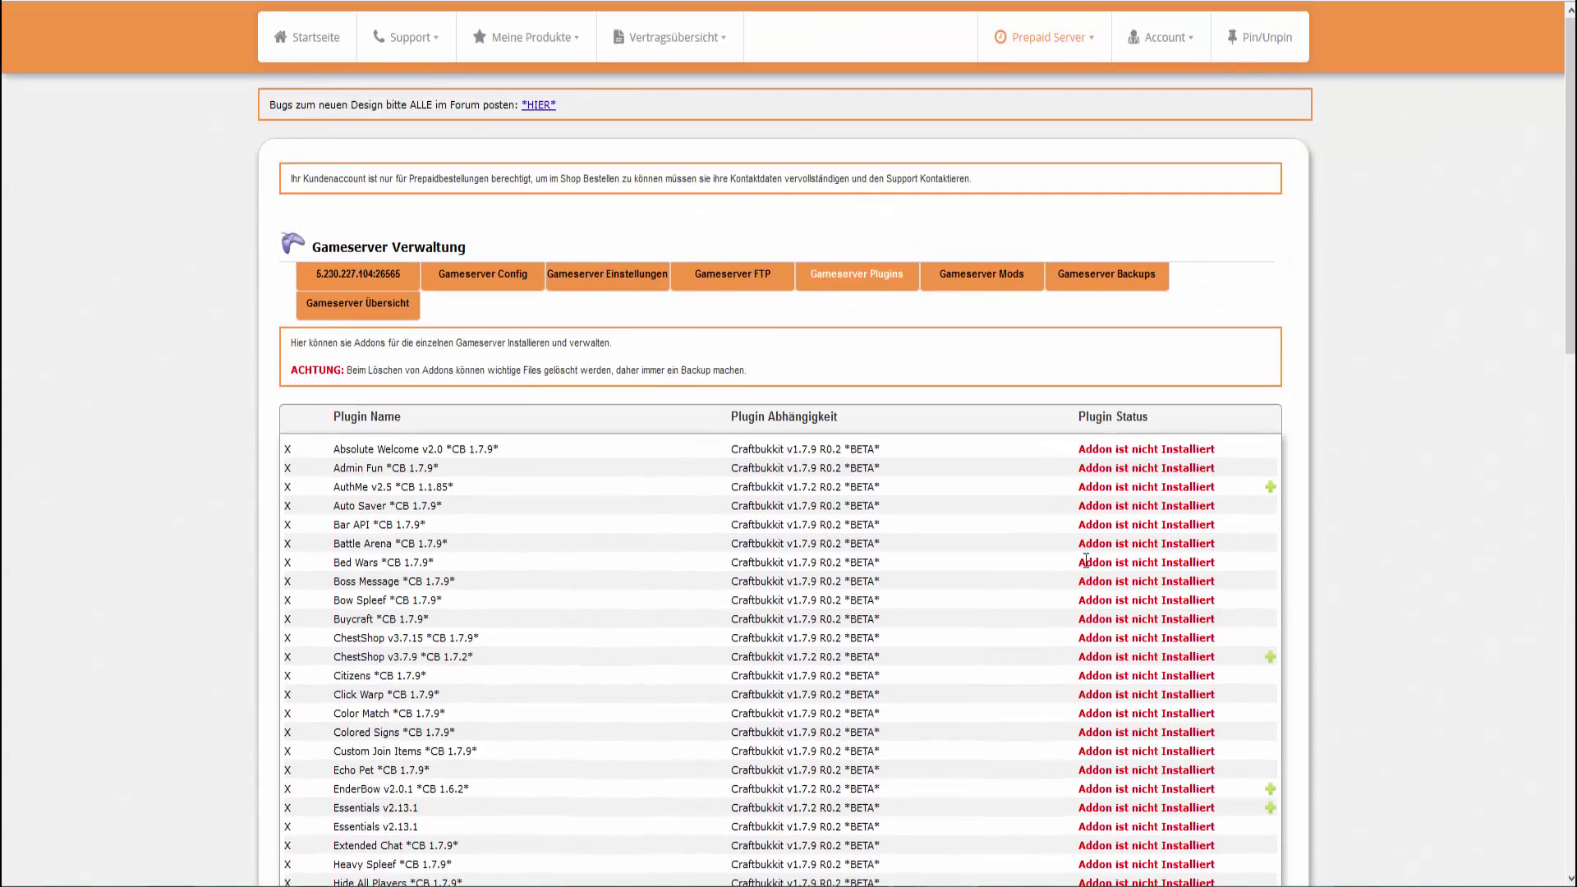
Step: Delete the Craftbukkit v1.7.2 R0.2 *BETA* mod from the gameserver and install Attack of the B-Team
left_click(977, 273)
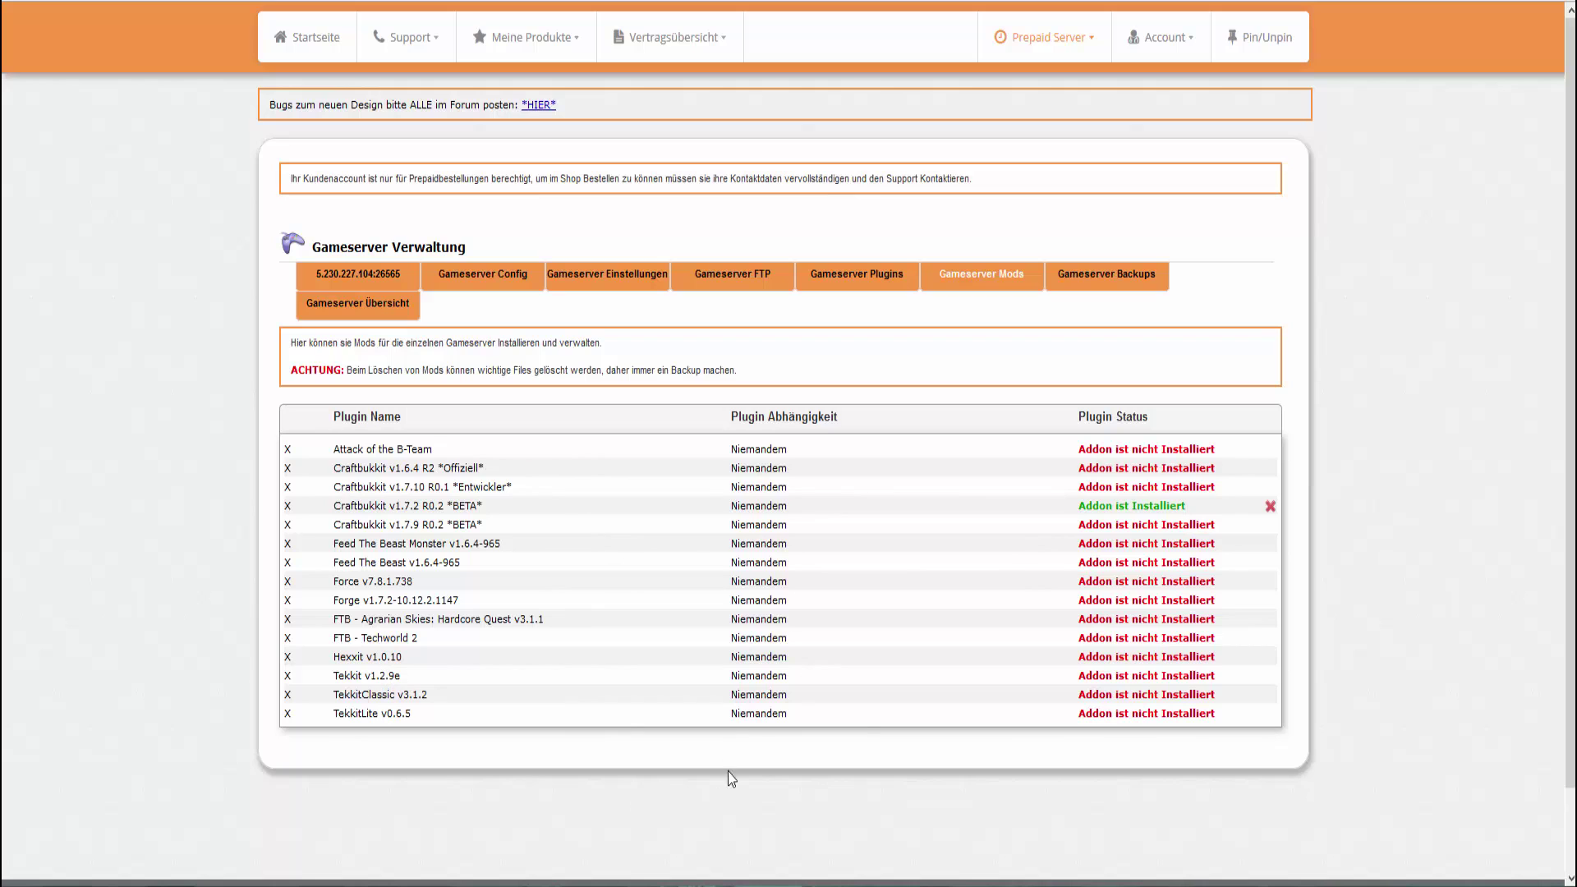
left_click(1270, 507)
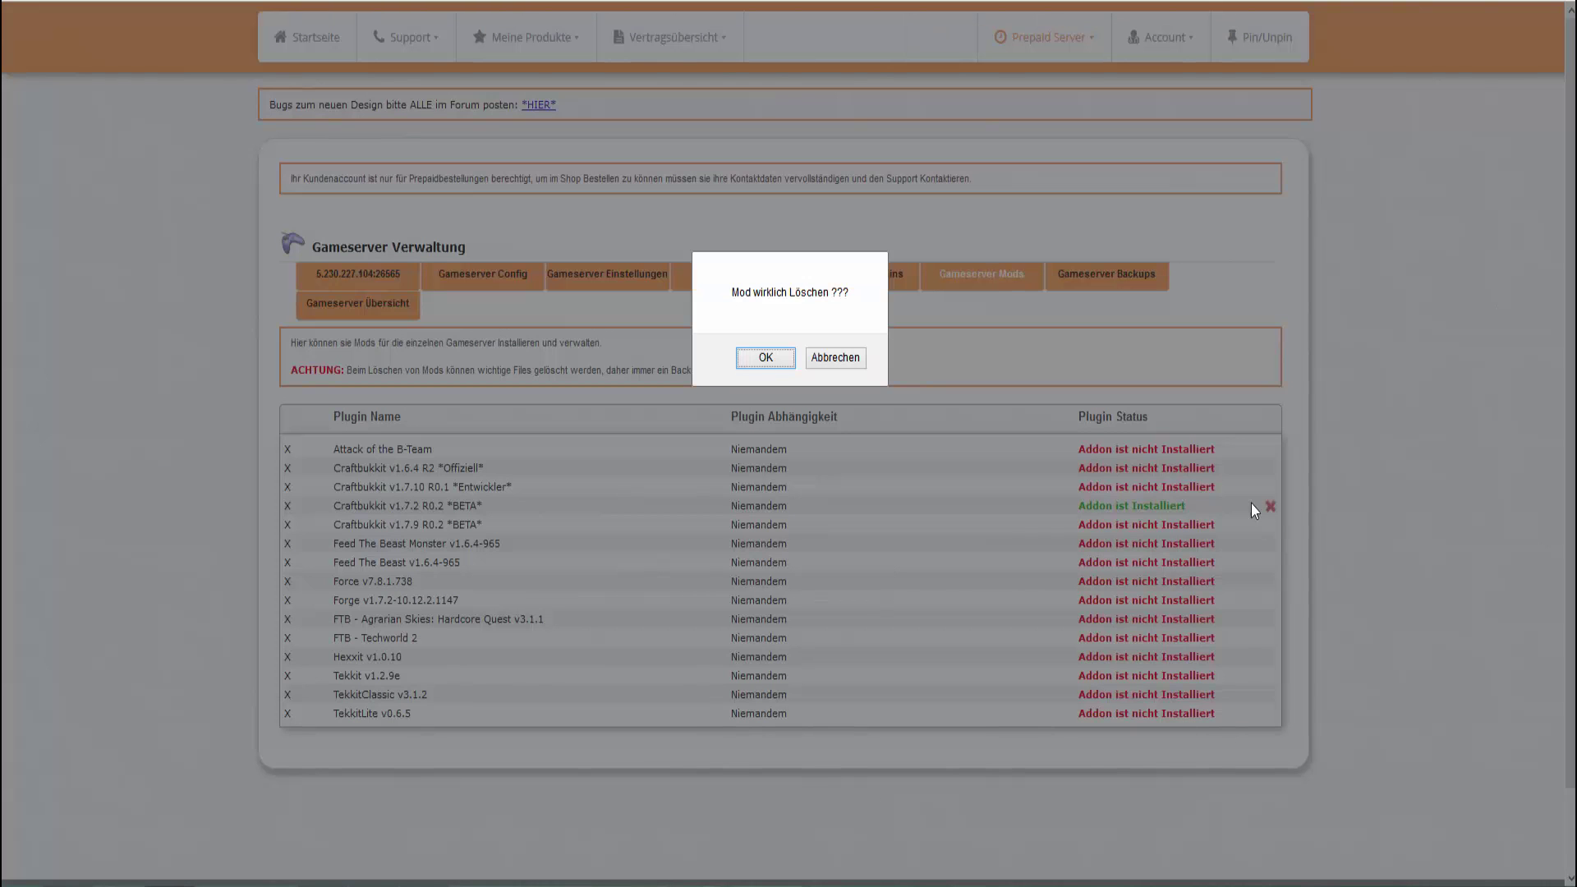
left_click(760, 360)
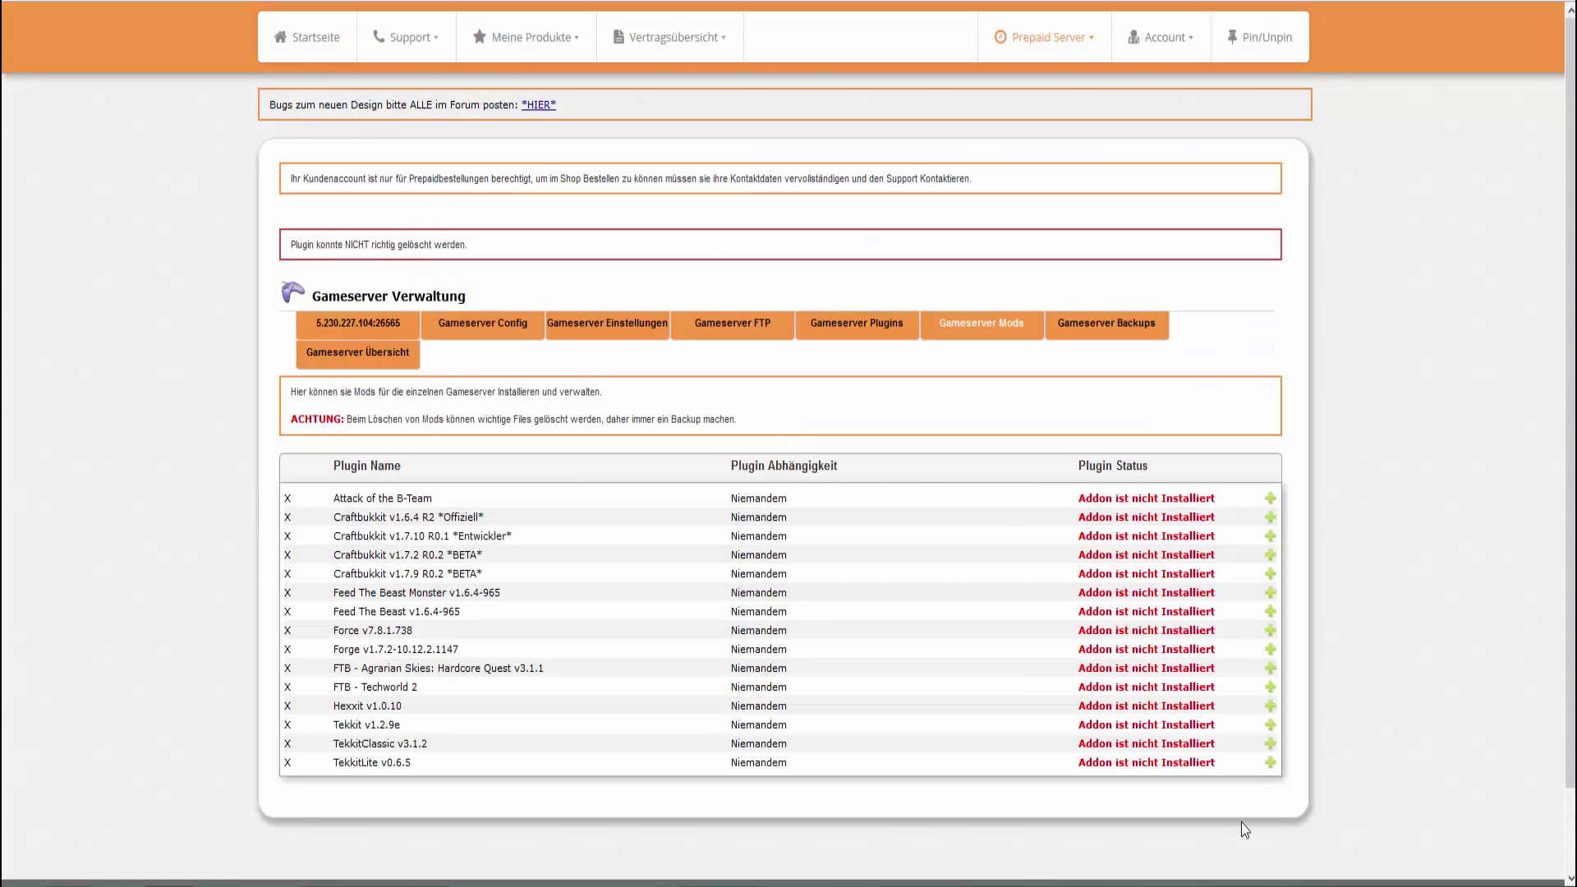
left_click(1271, 500)
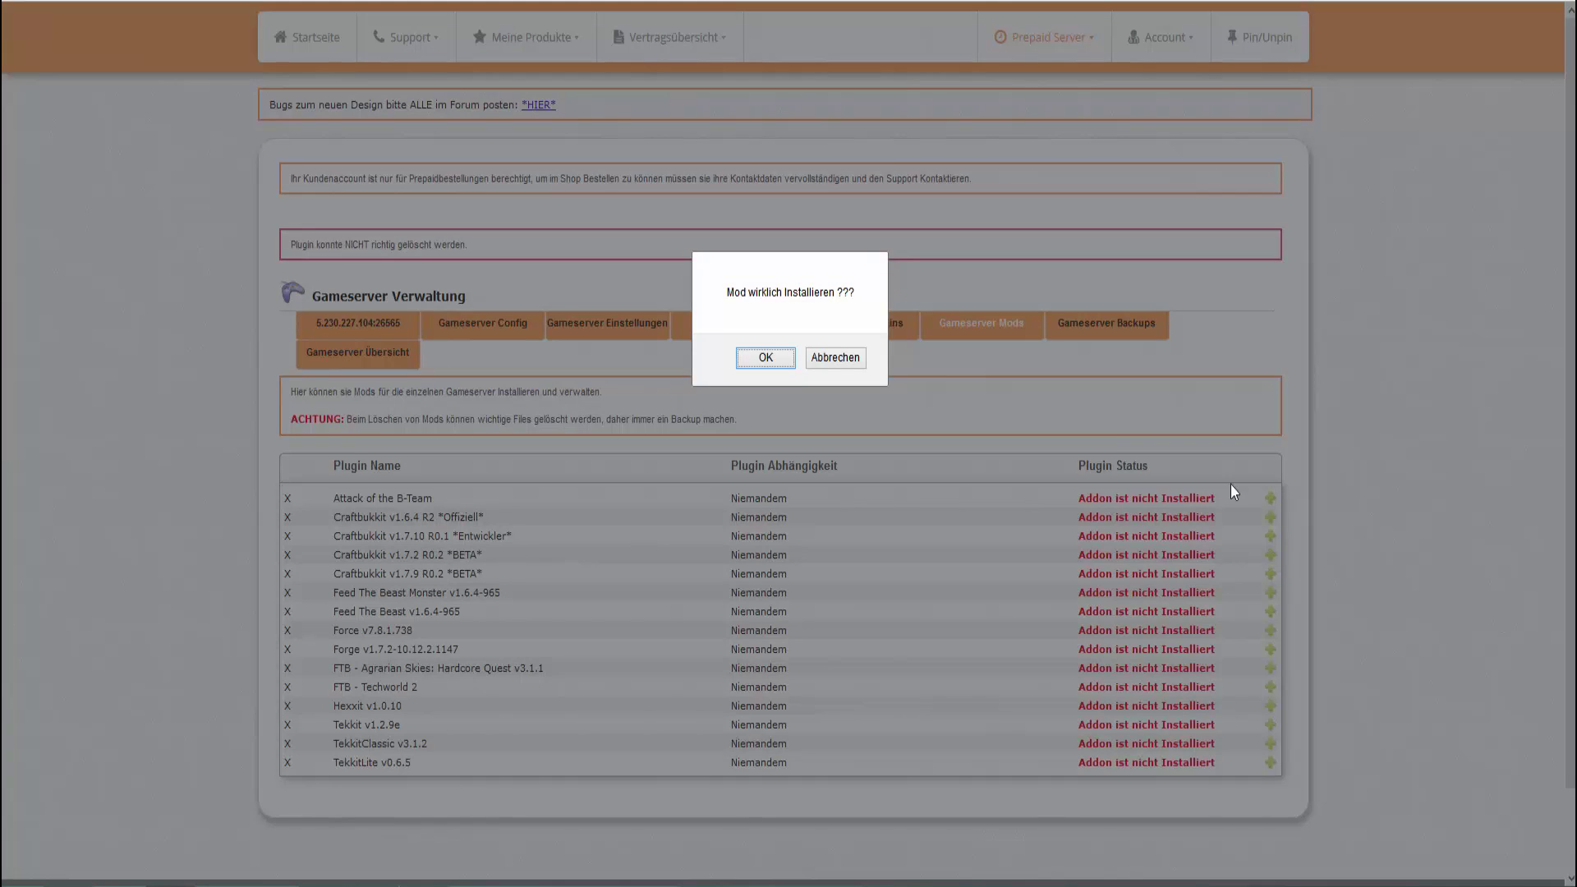
left_click(761, 362)
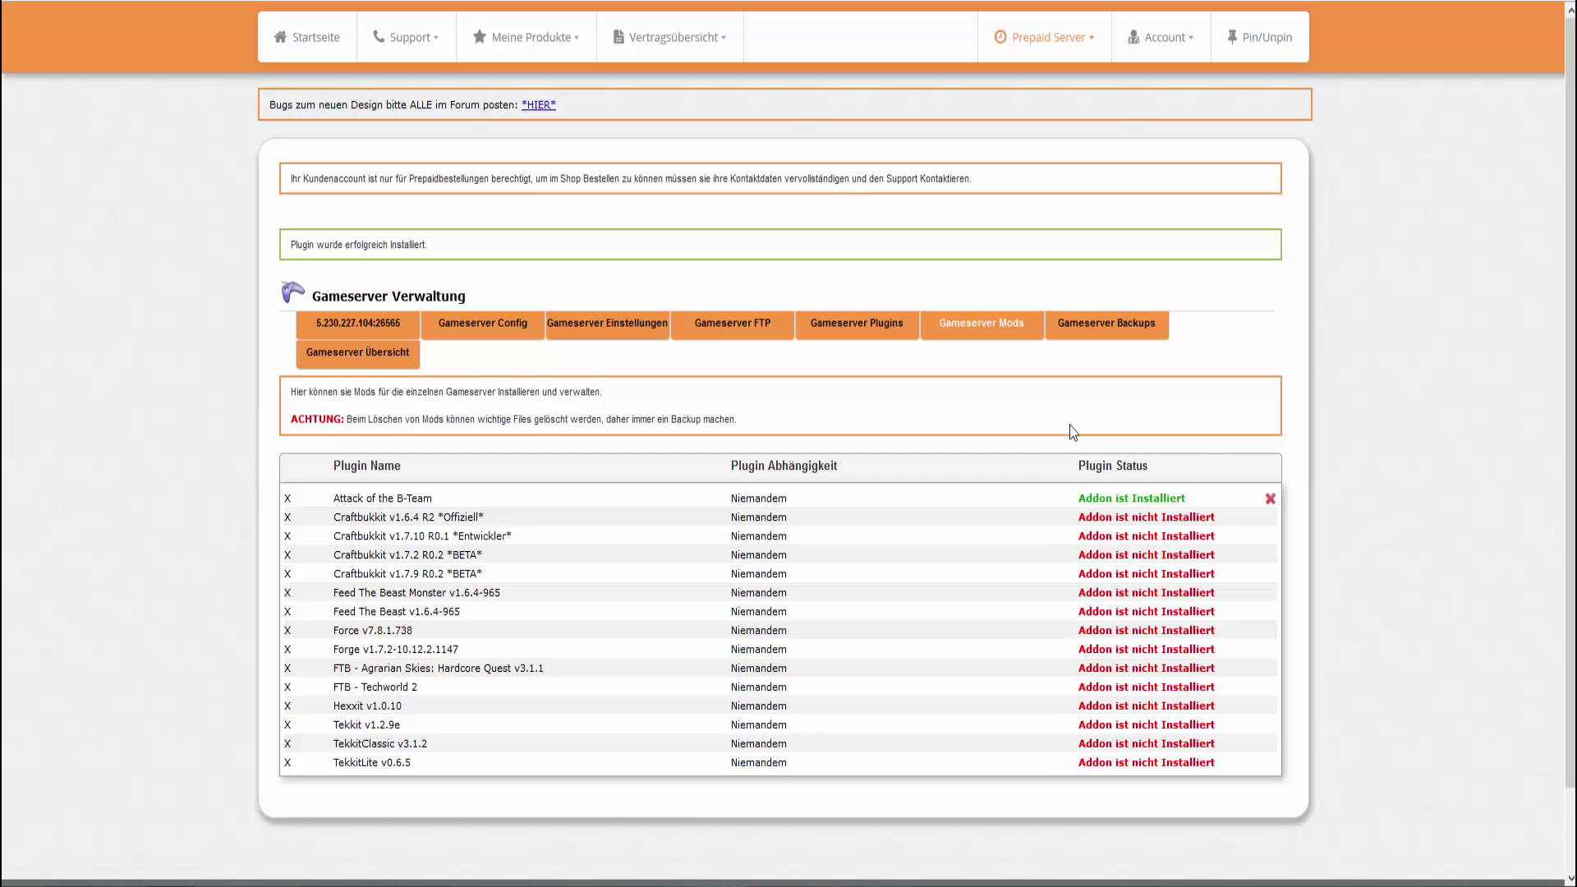
Step: Create a backup of the Minecraft gameserver and restore it from the Gameserver Backups list
left_click(1105, 332)
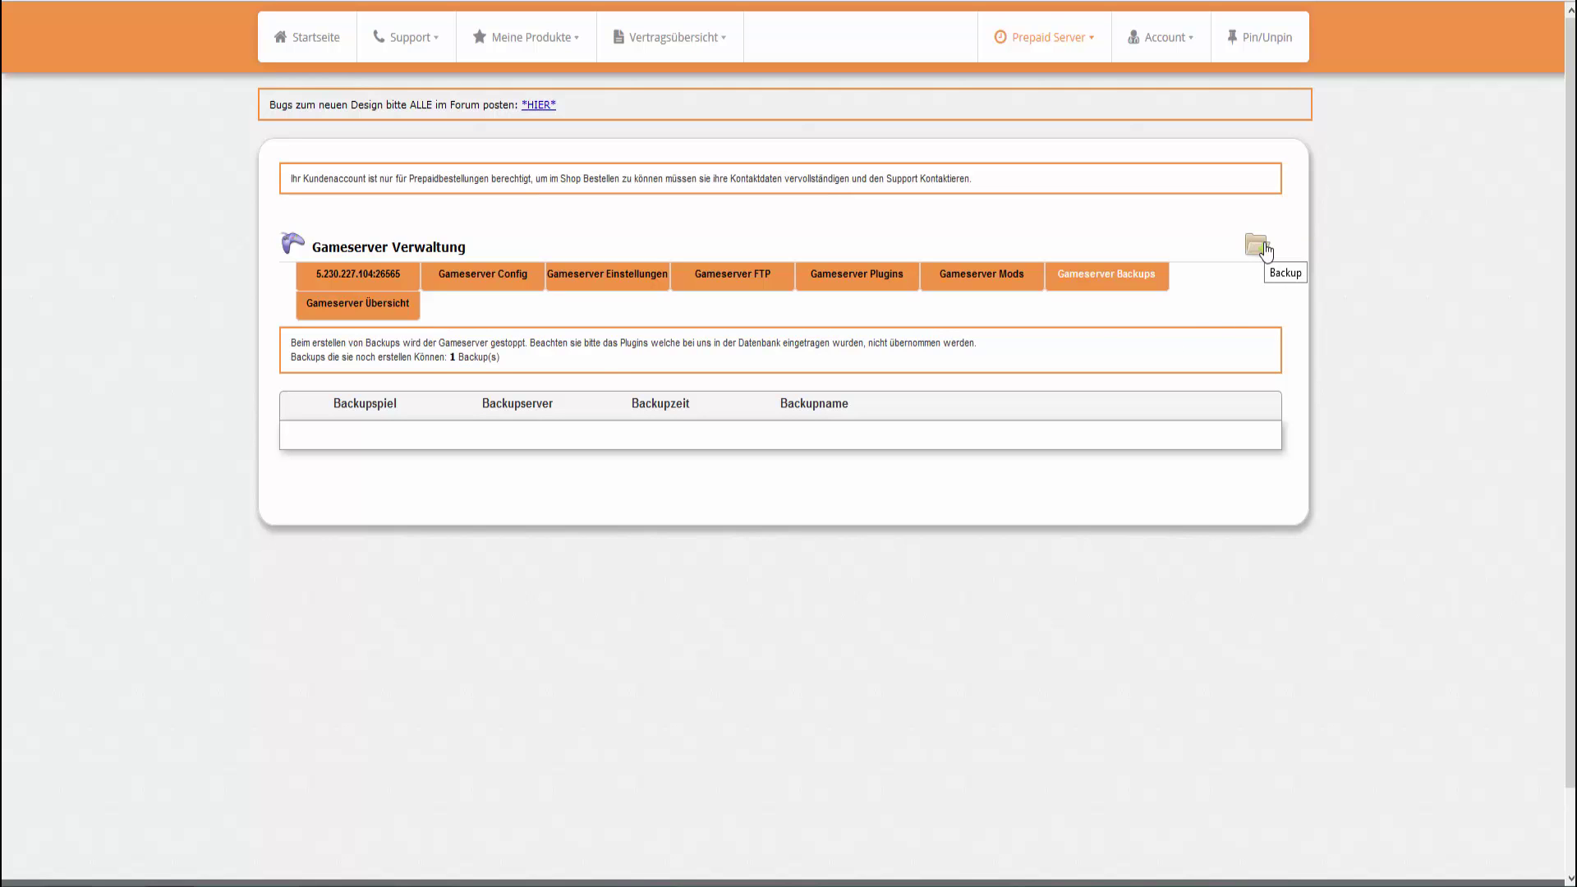
left_click(1265, 252)
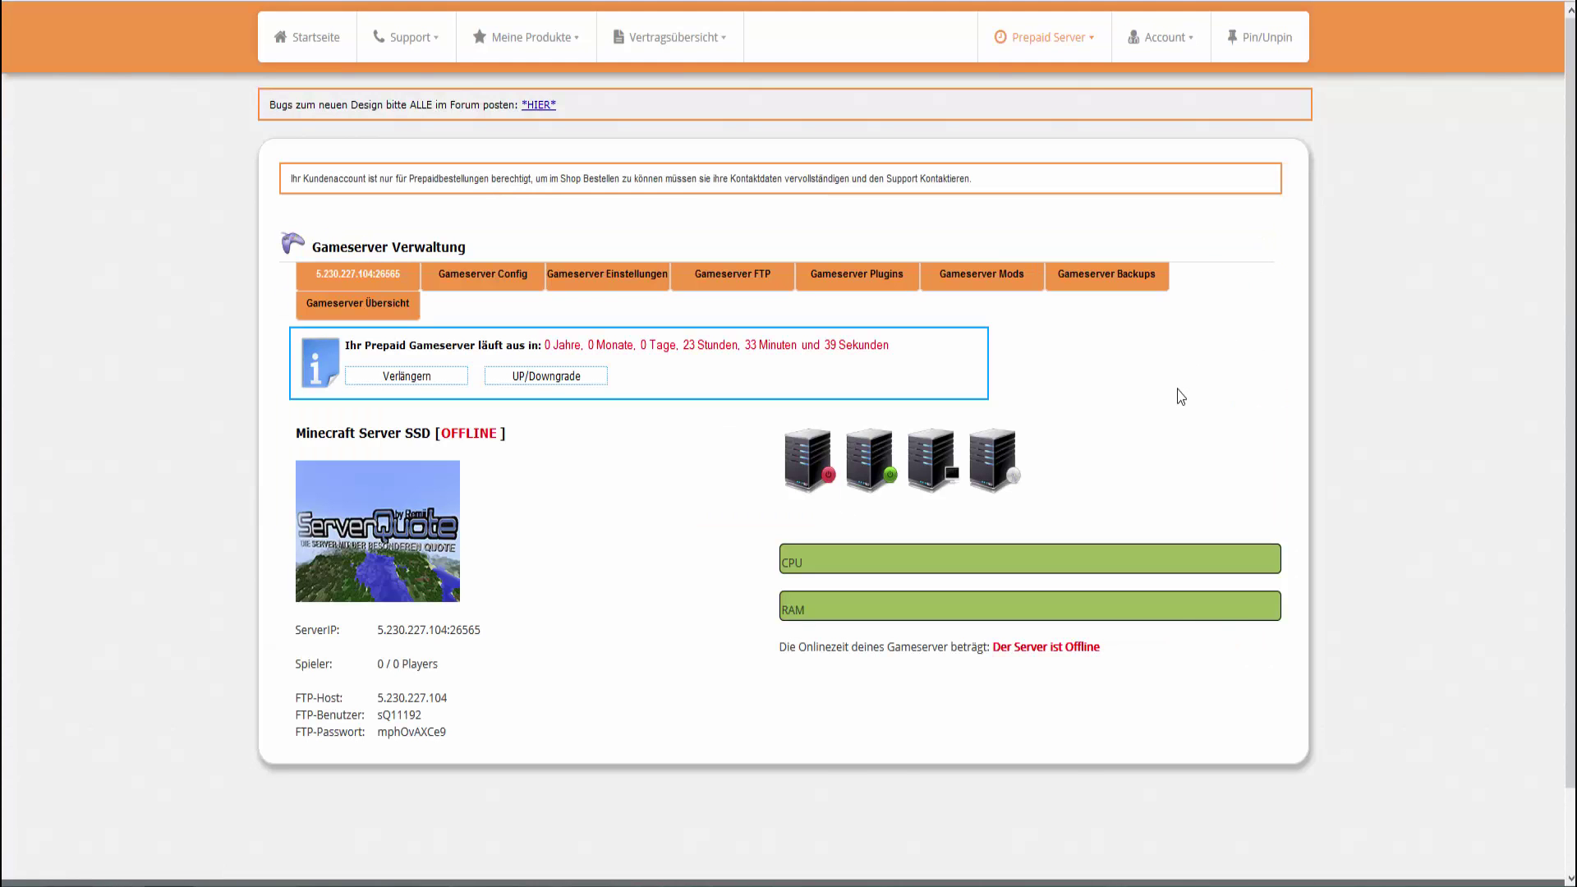
left_click(1121, 280)
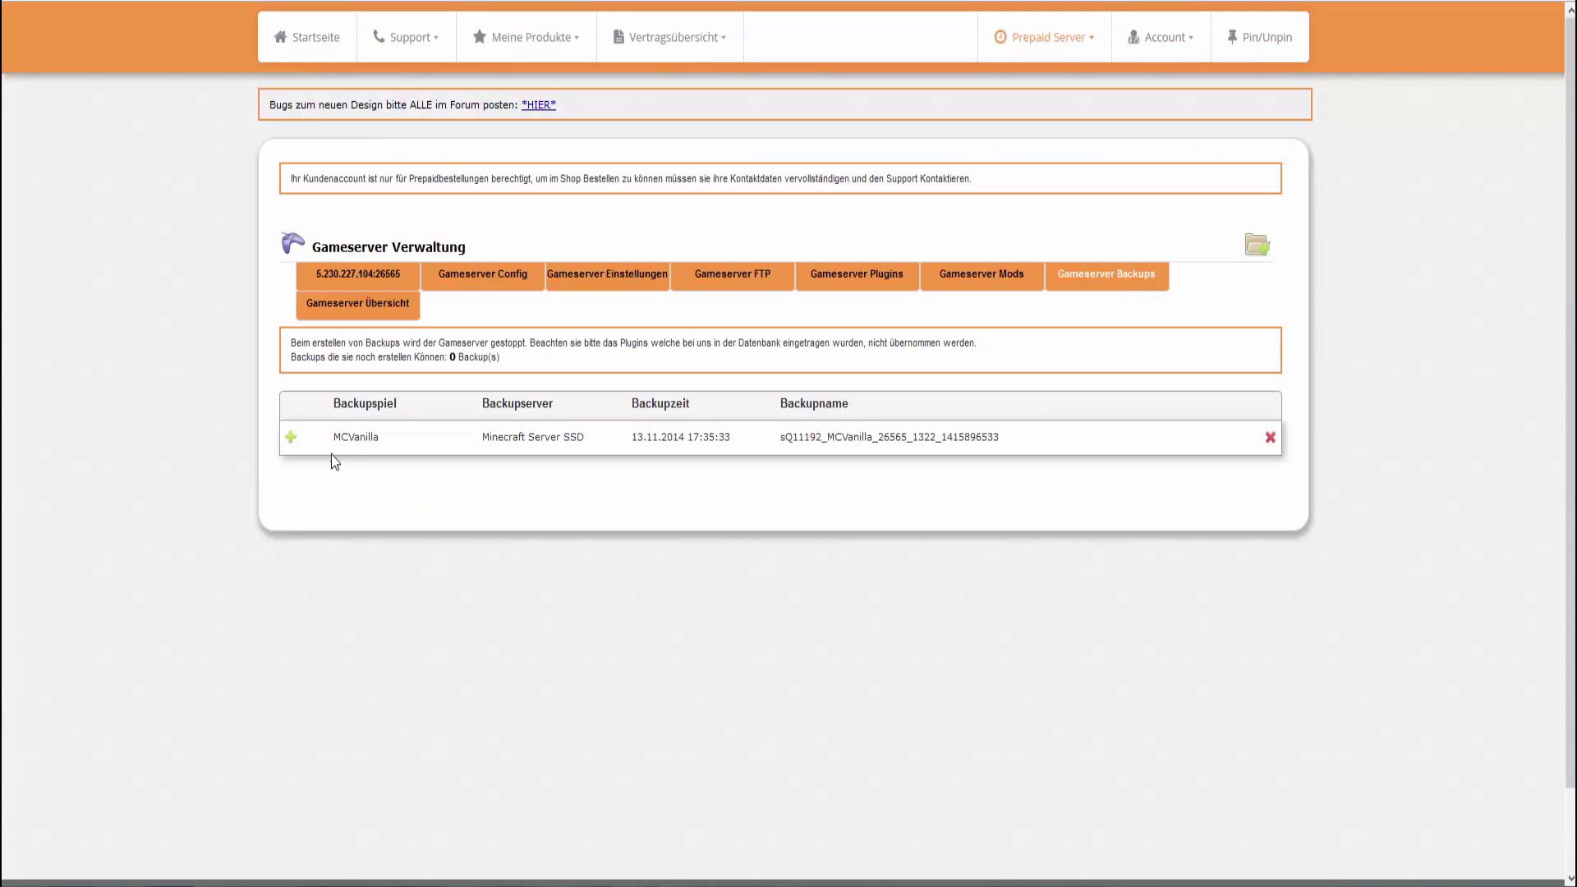
left_click(289, 442)
left_click(854, 359)
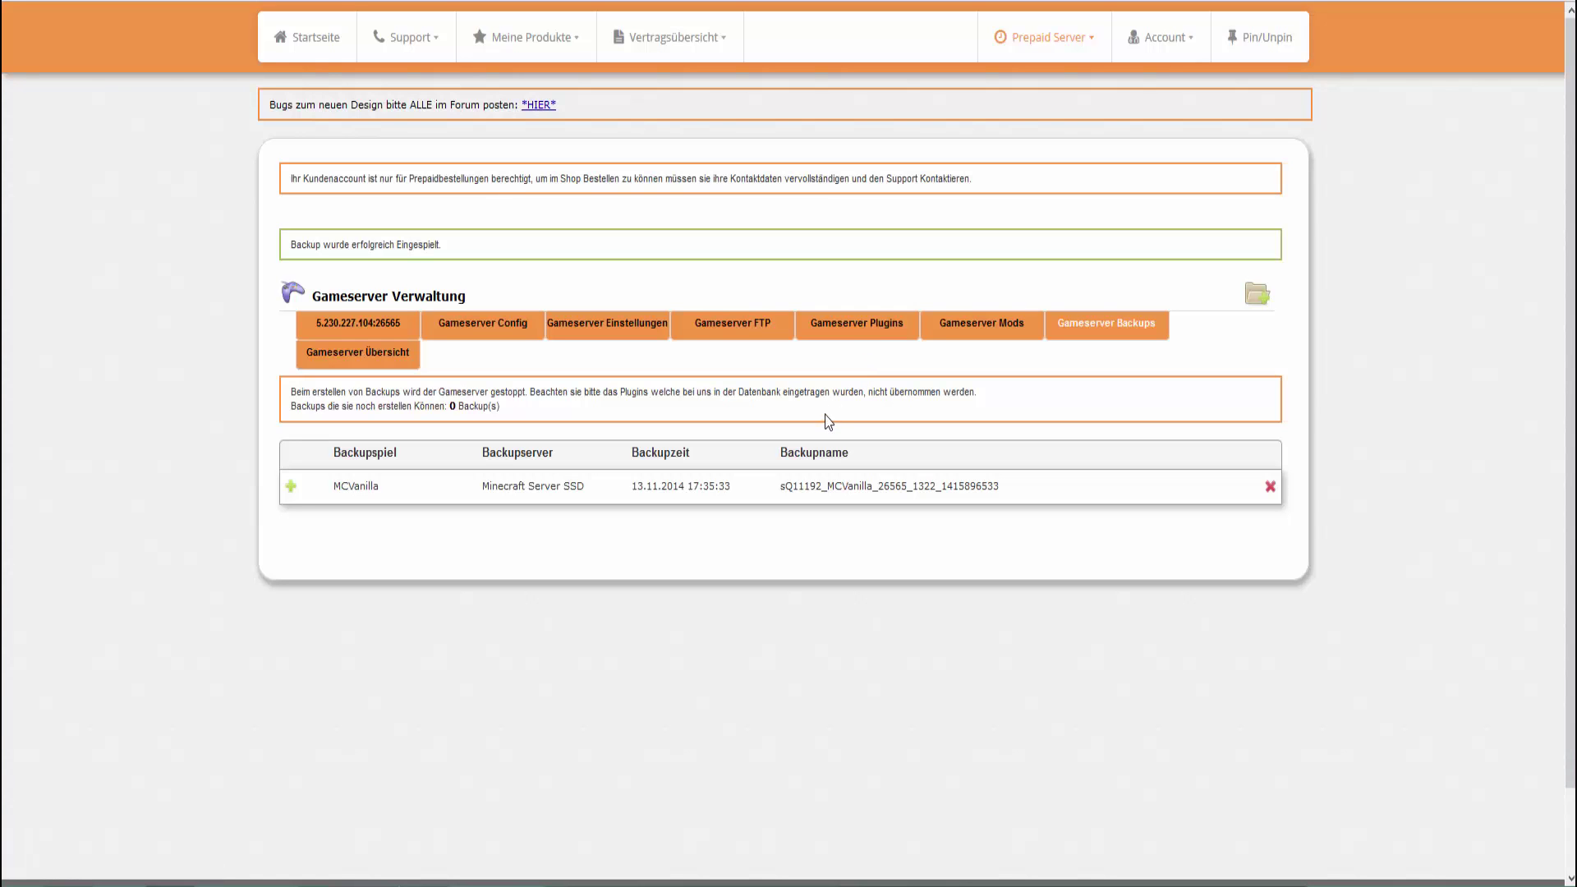
Step: Check the server's main page, return to Gameserver Backups and delete the MCVanilla backup
left_click(355, 329)
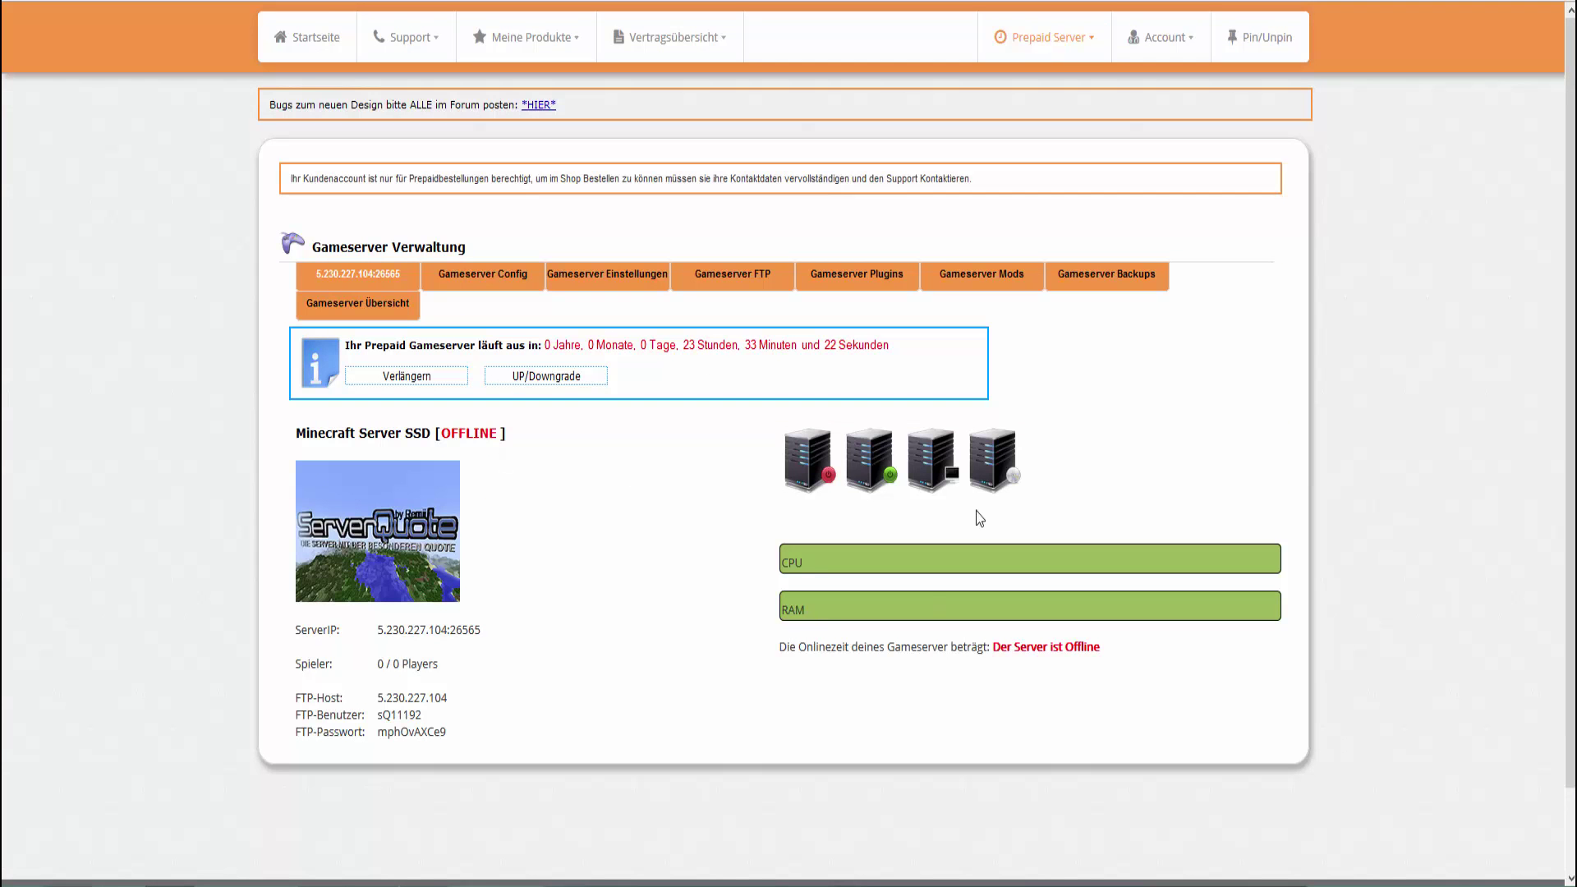
left_click(1077, 284)
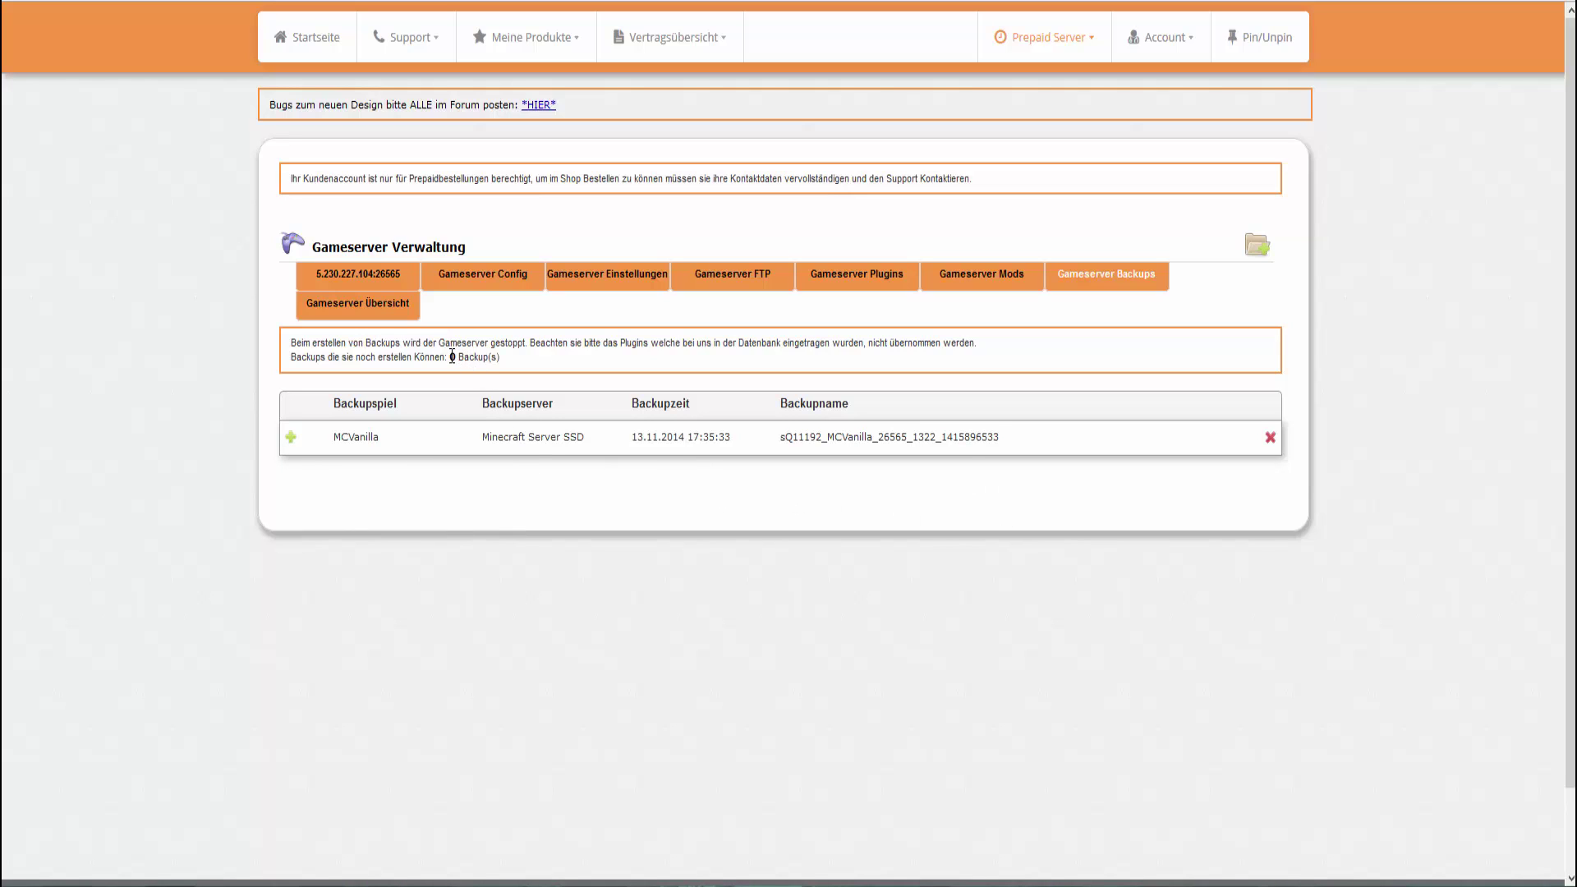
left_click(1269, 438)
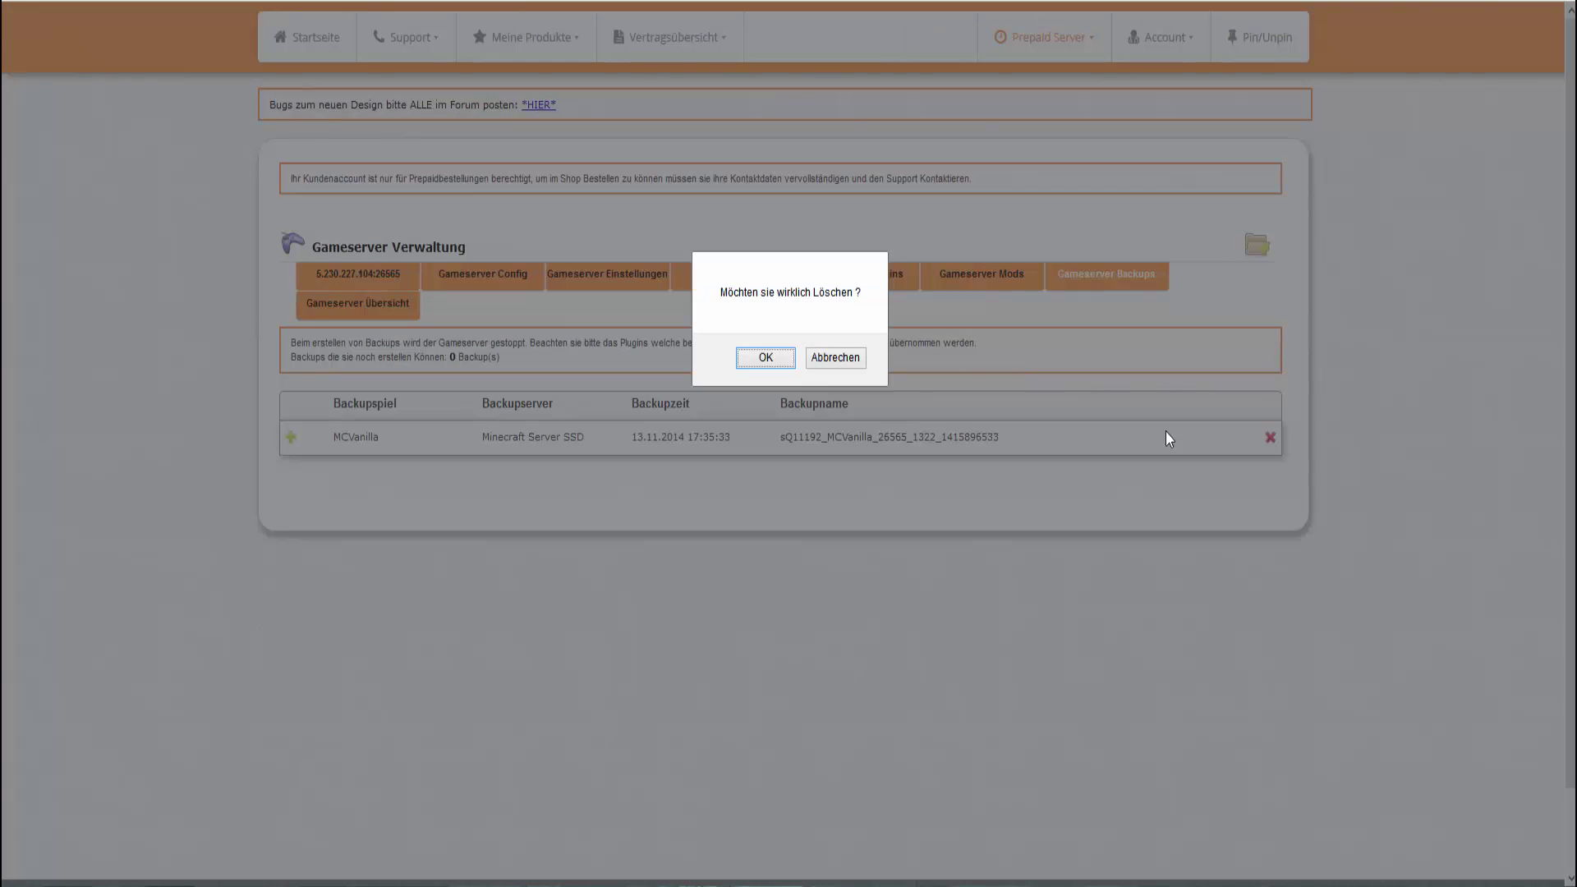
left_click(764, 359)
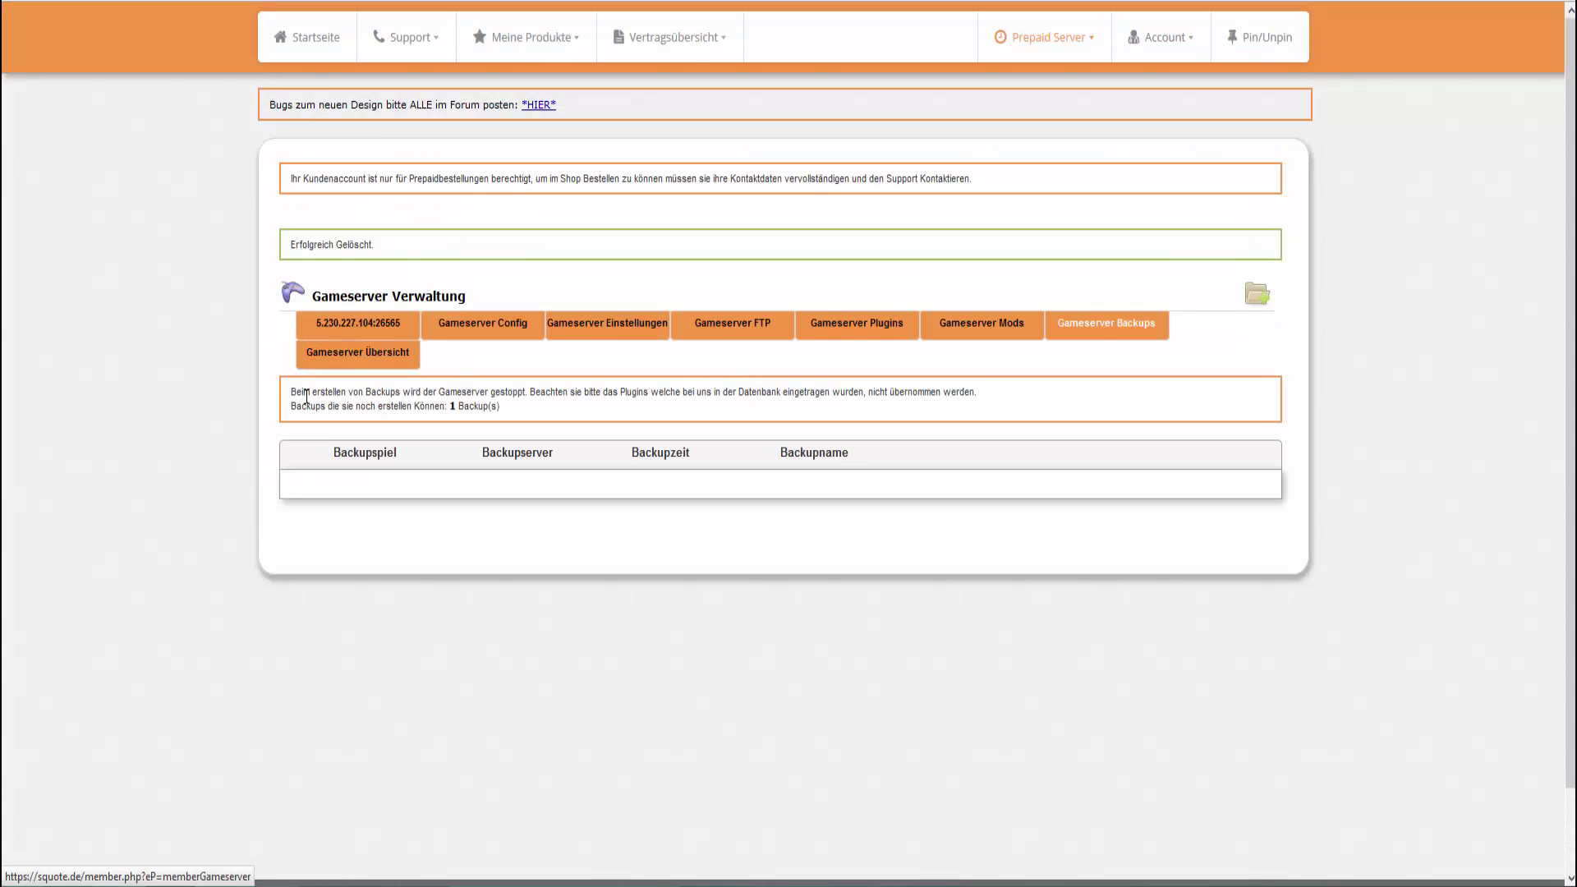
Step: Open the Minecraft Server SSD from the Gameserver Übersicht and return to the overview
left_click(333, 358)
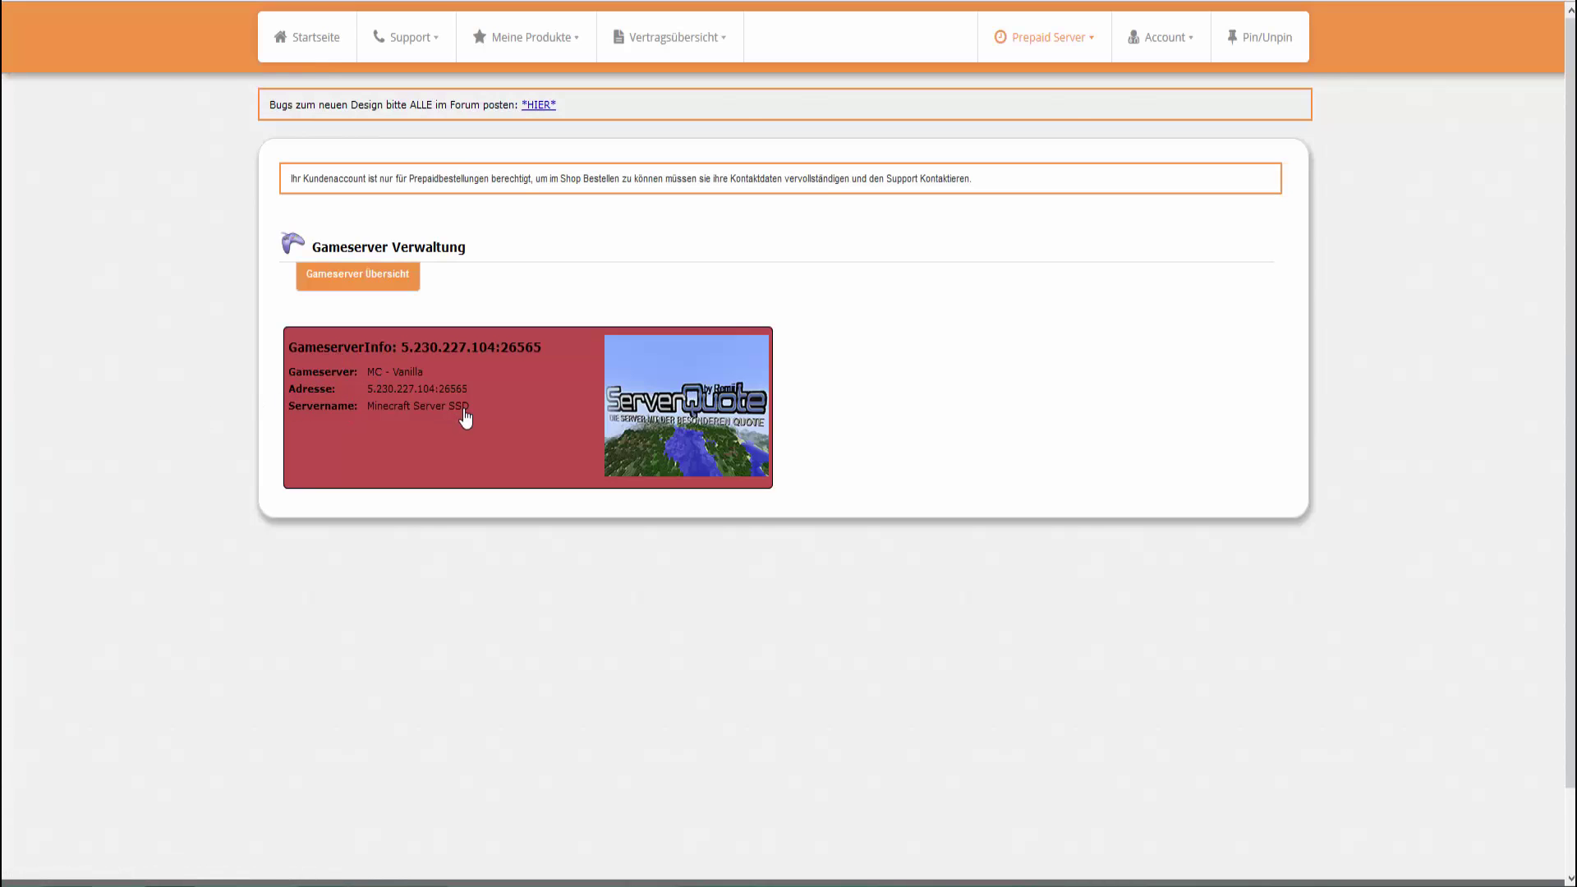
left_click_drag(463, 404, 415, 408)
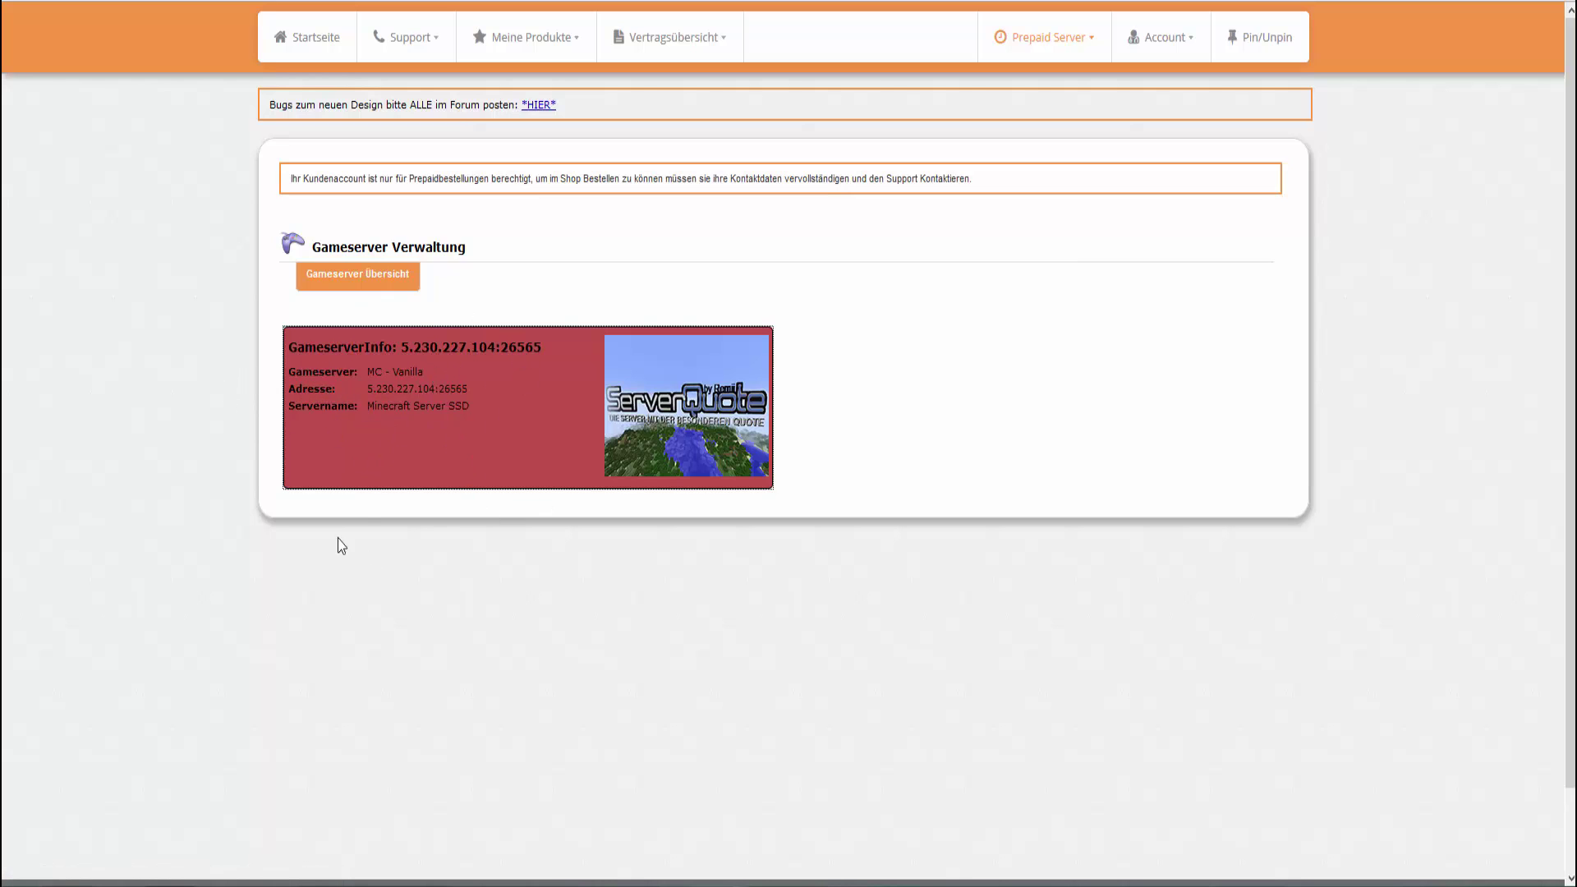
left_click(382, 462)
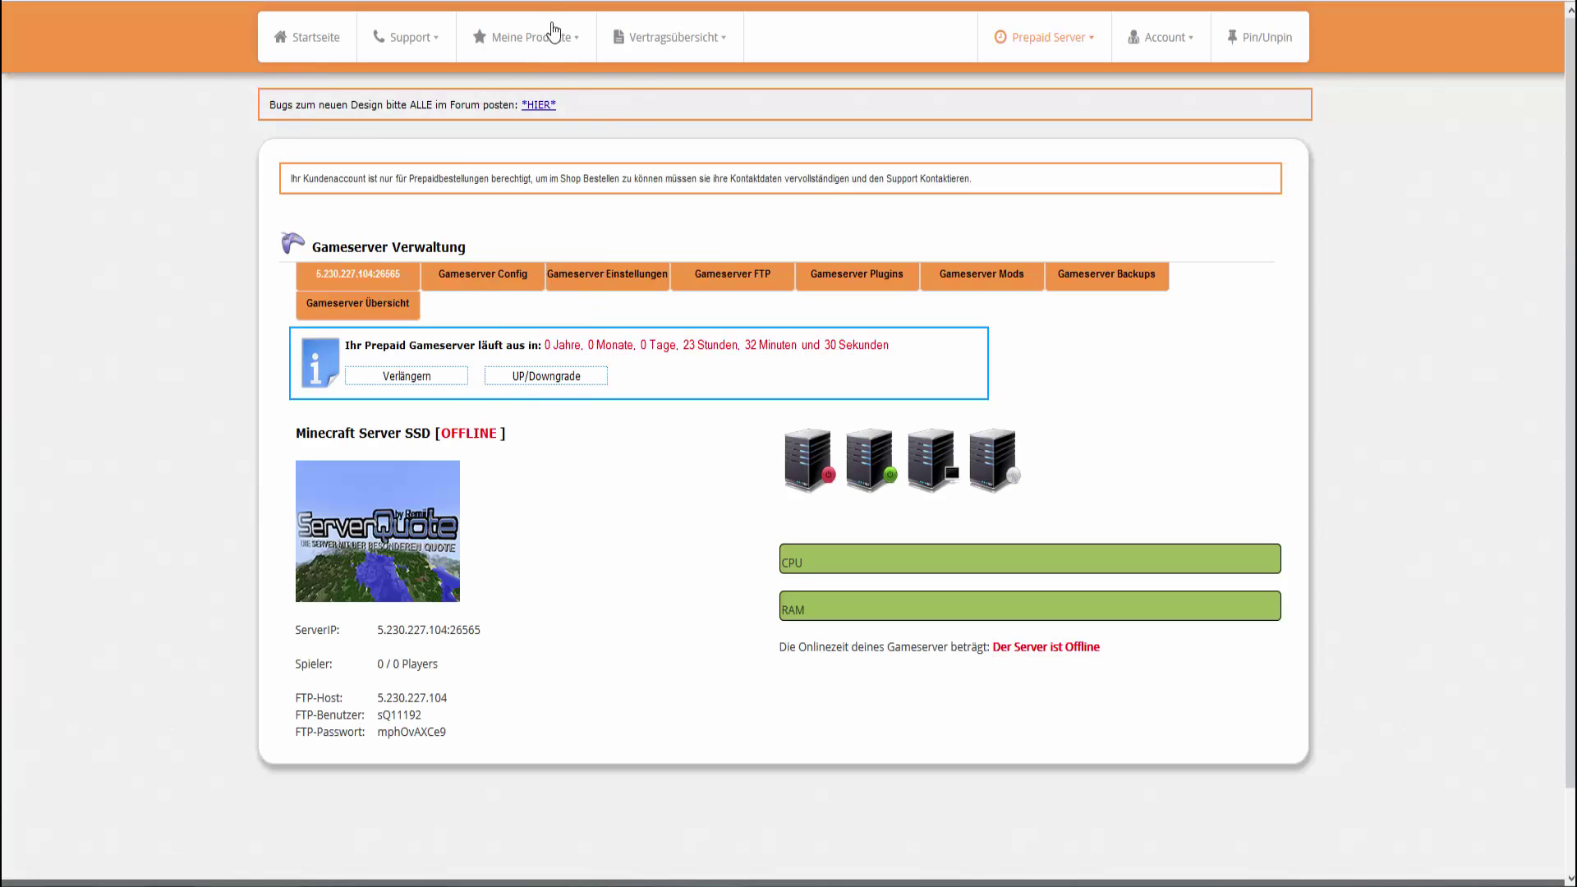
key("alt+Left")
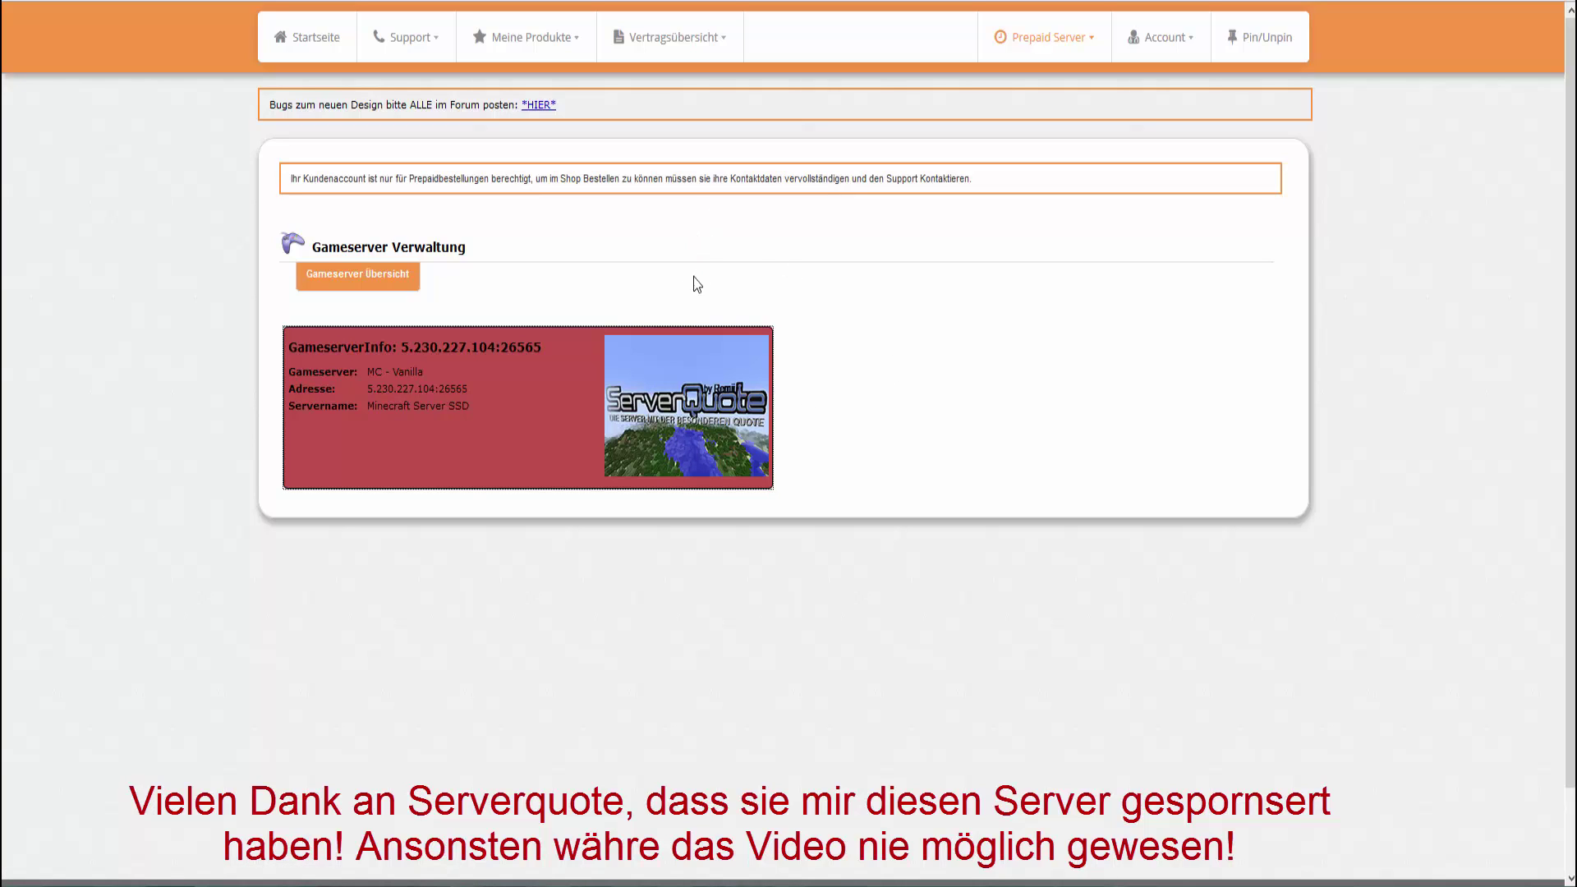
Step: Open the Minecraft Server SSD through the gameservers under Meine Produkte
left_click(349, 275)
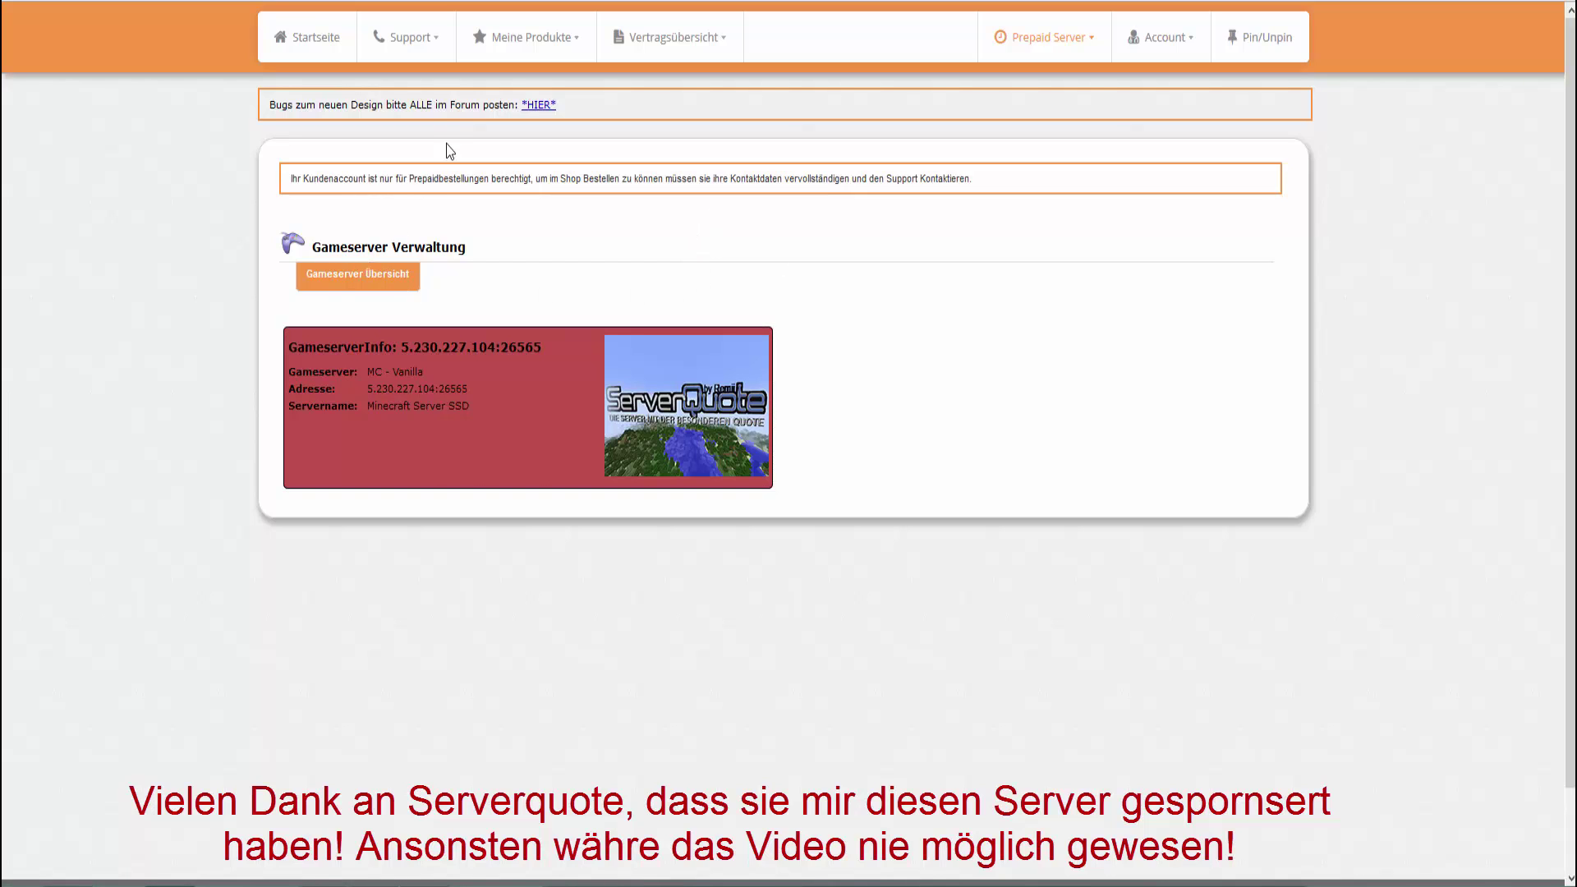
left_click(492, 43)
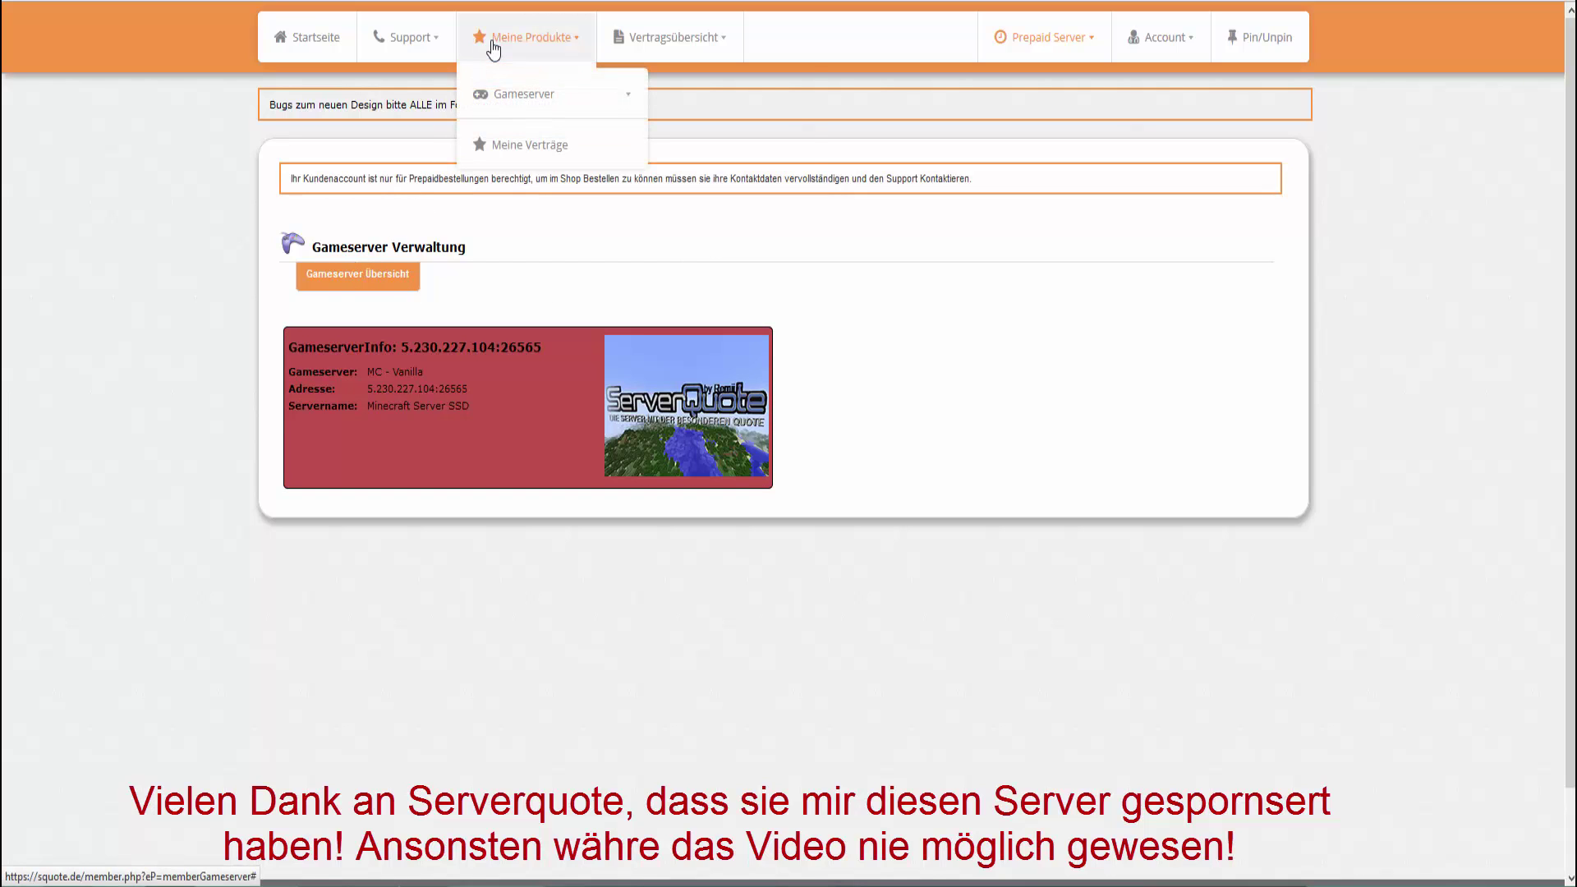
mouse_move(493, 100)
left_click(653, 154)
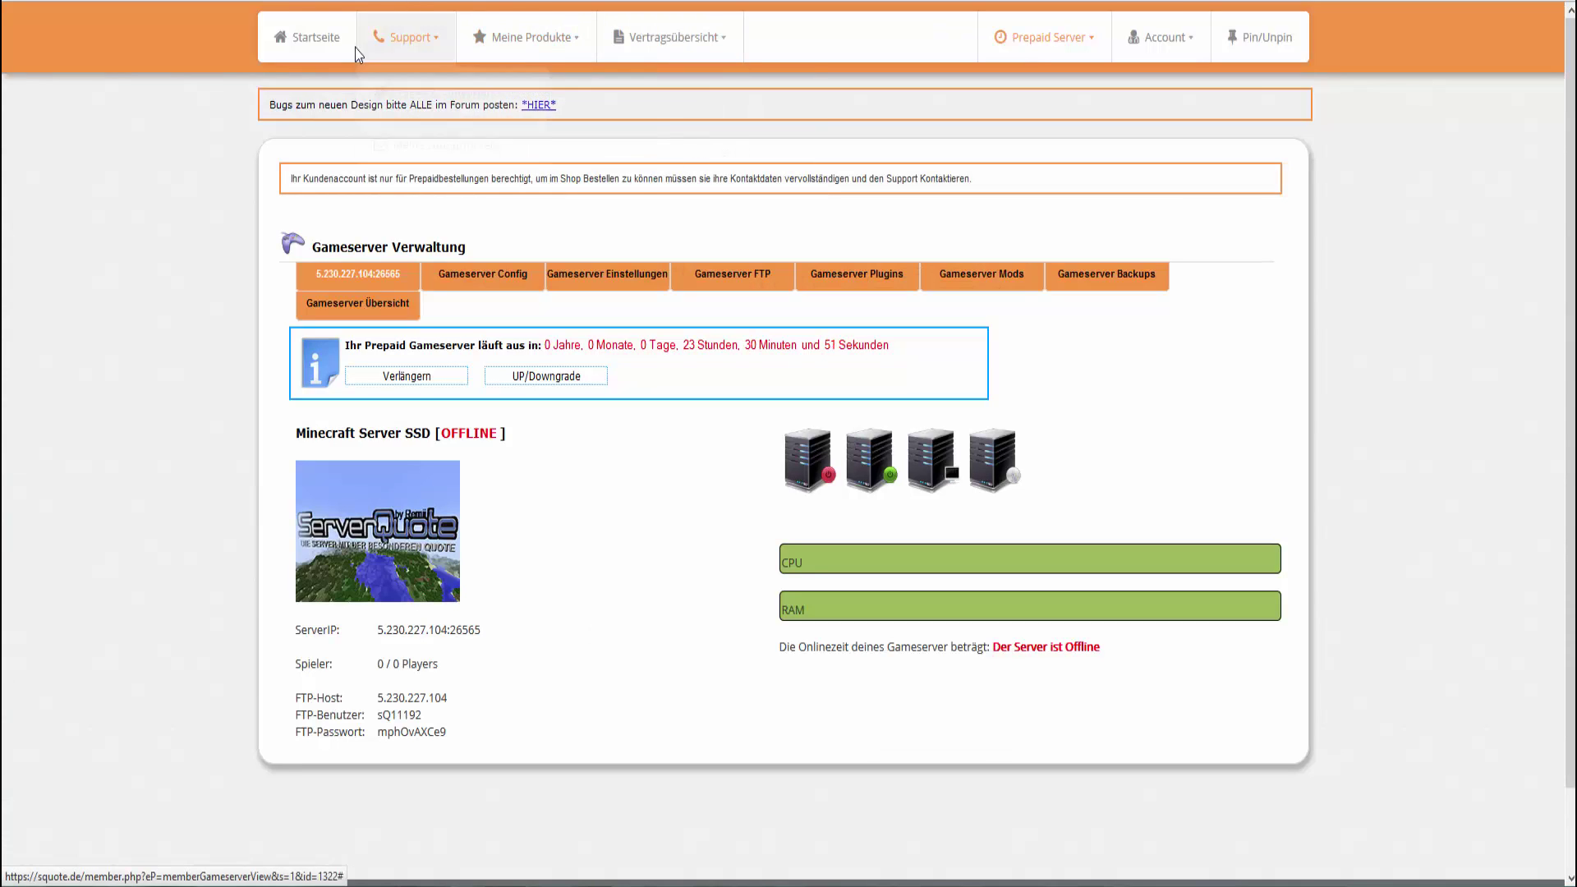
mouse_move(509, 109)
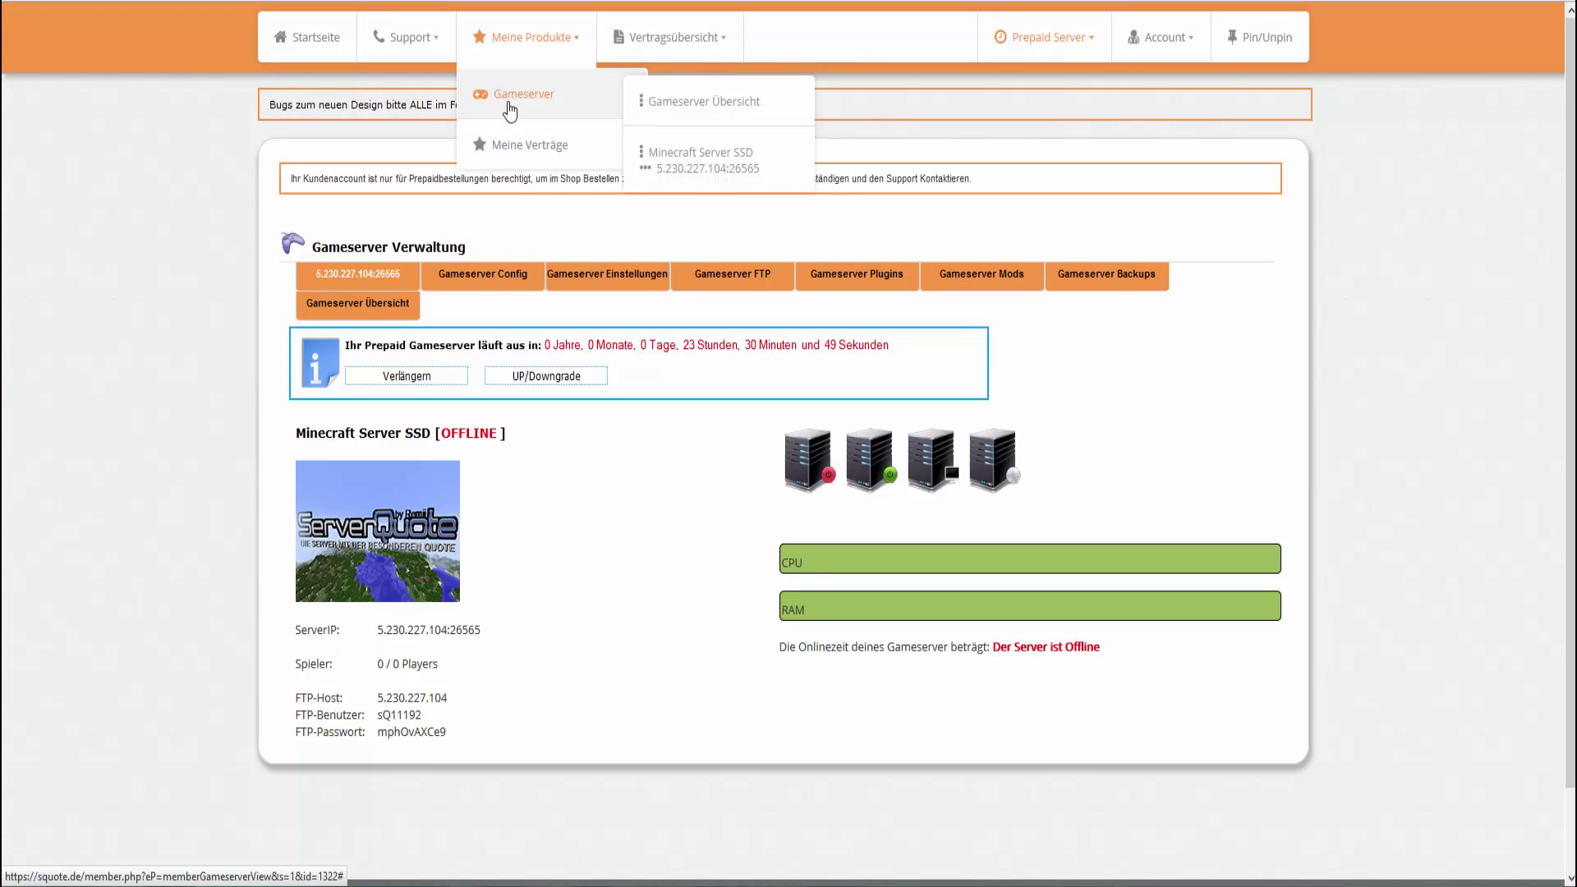
Step: Start a prepaid gameserver order for a Minecraft SSD Gameserver with 32768 Arbeitsspeicher
mouse_move(1066, 46)
mouse_move(1043, 91)
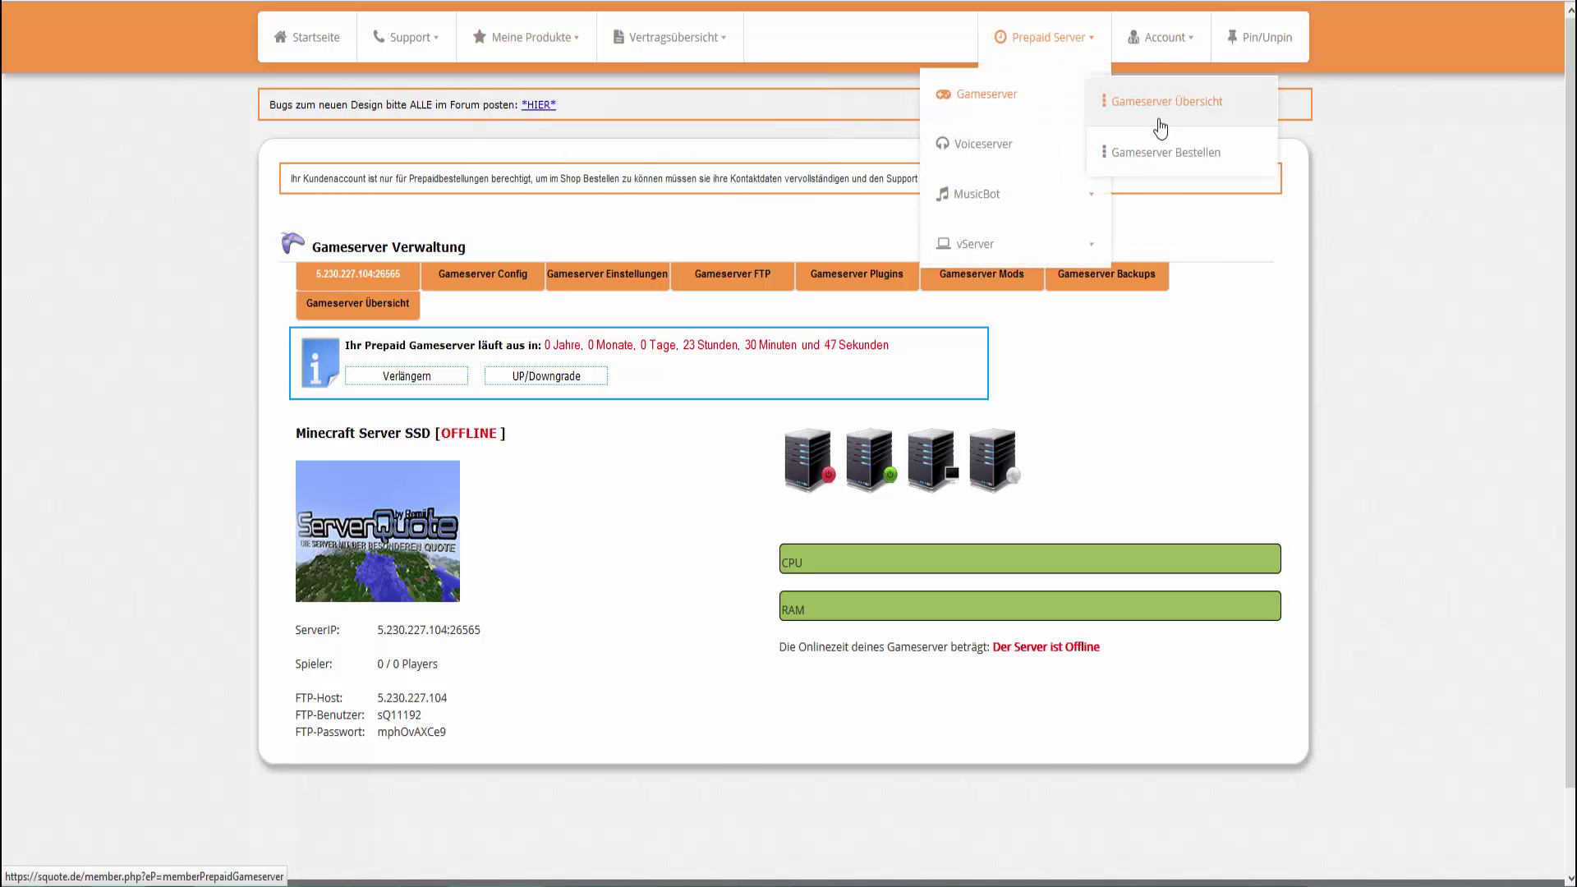
left_click(1149, 153)
left_click(702, 561)
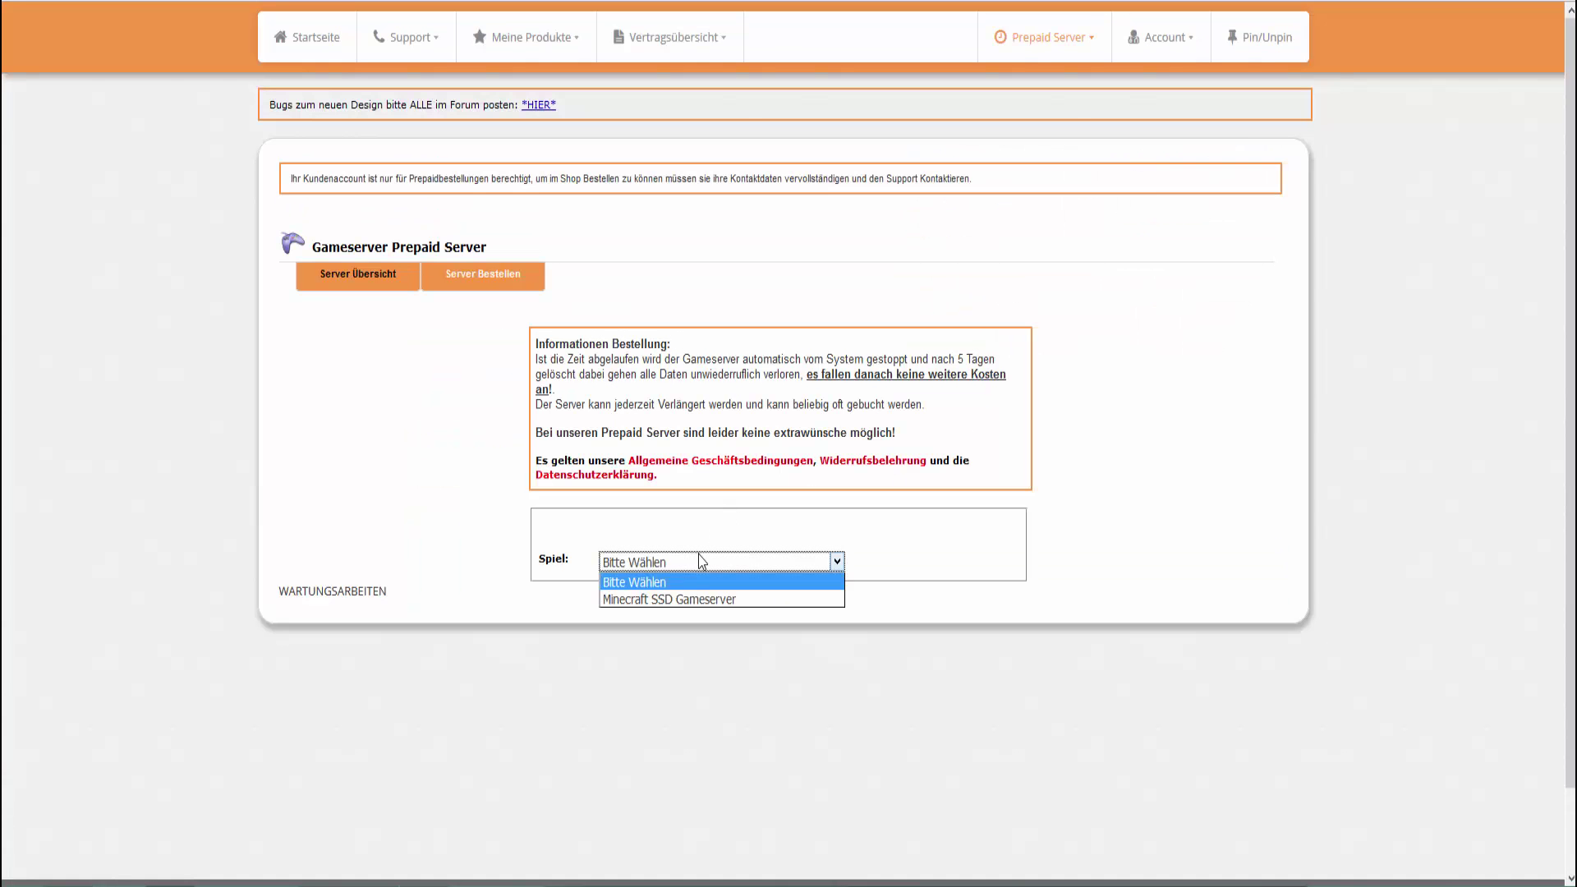
left_click(675, 599)
left_click(700, 560)
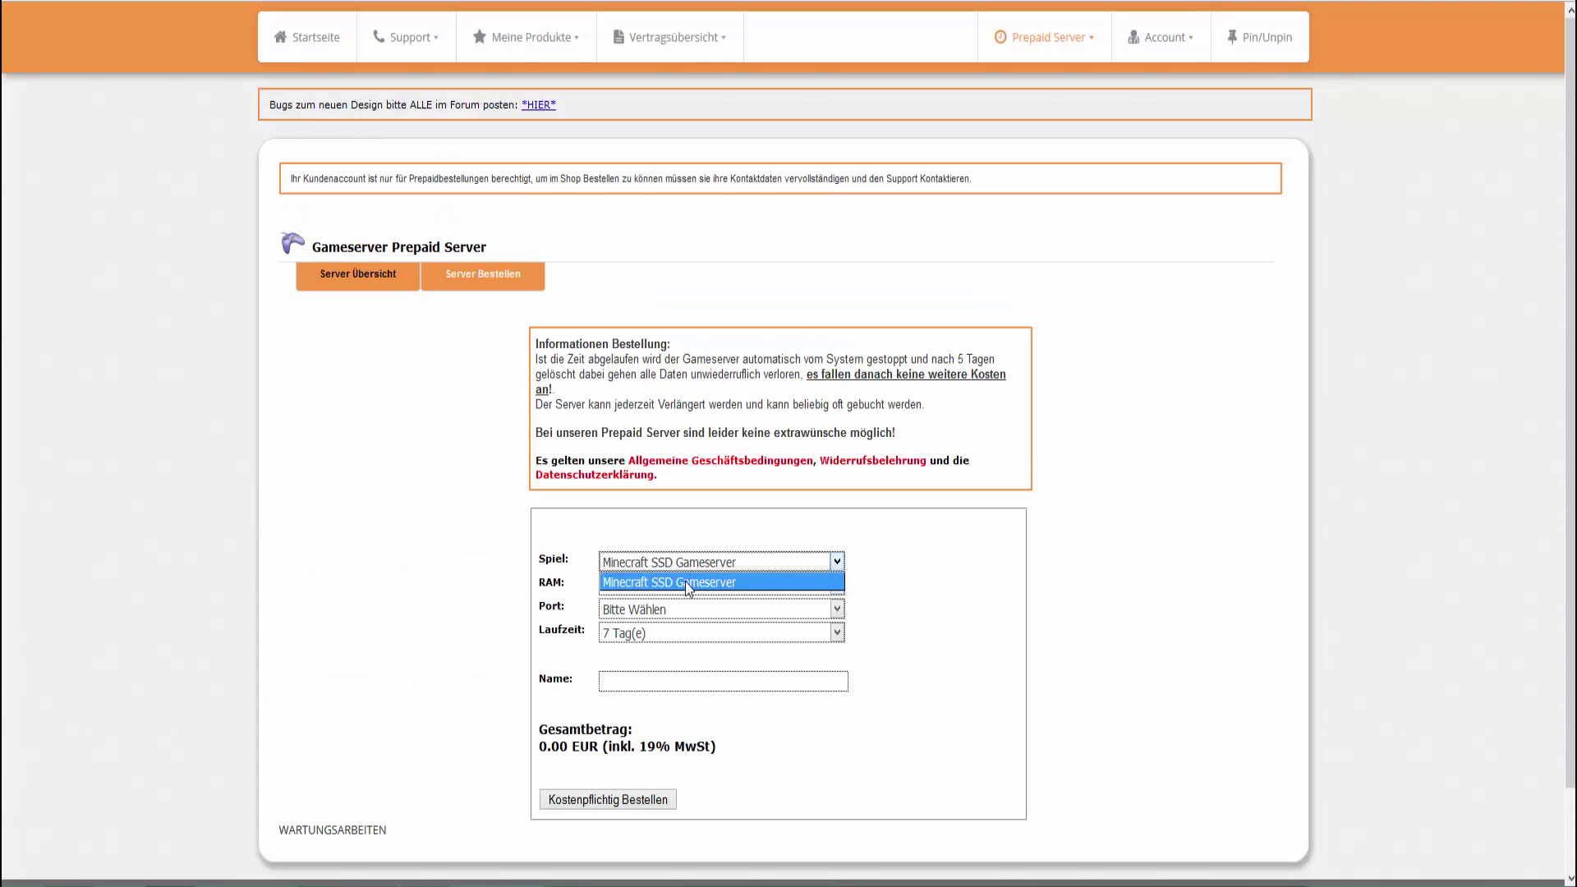
left_click(688, 587)
left_click(677, 586)
left_click(688, 734)
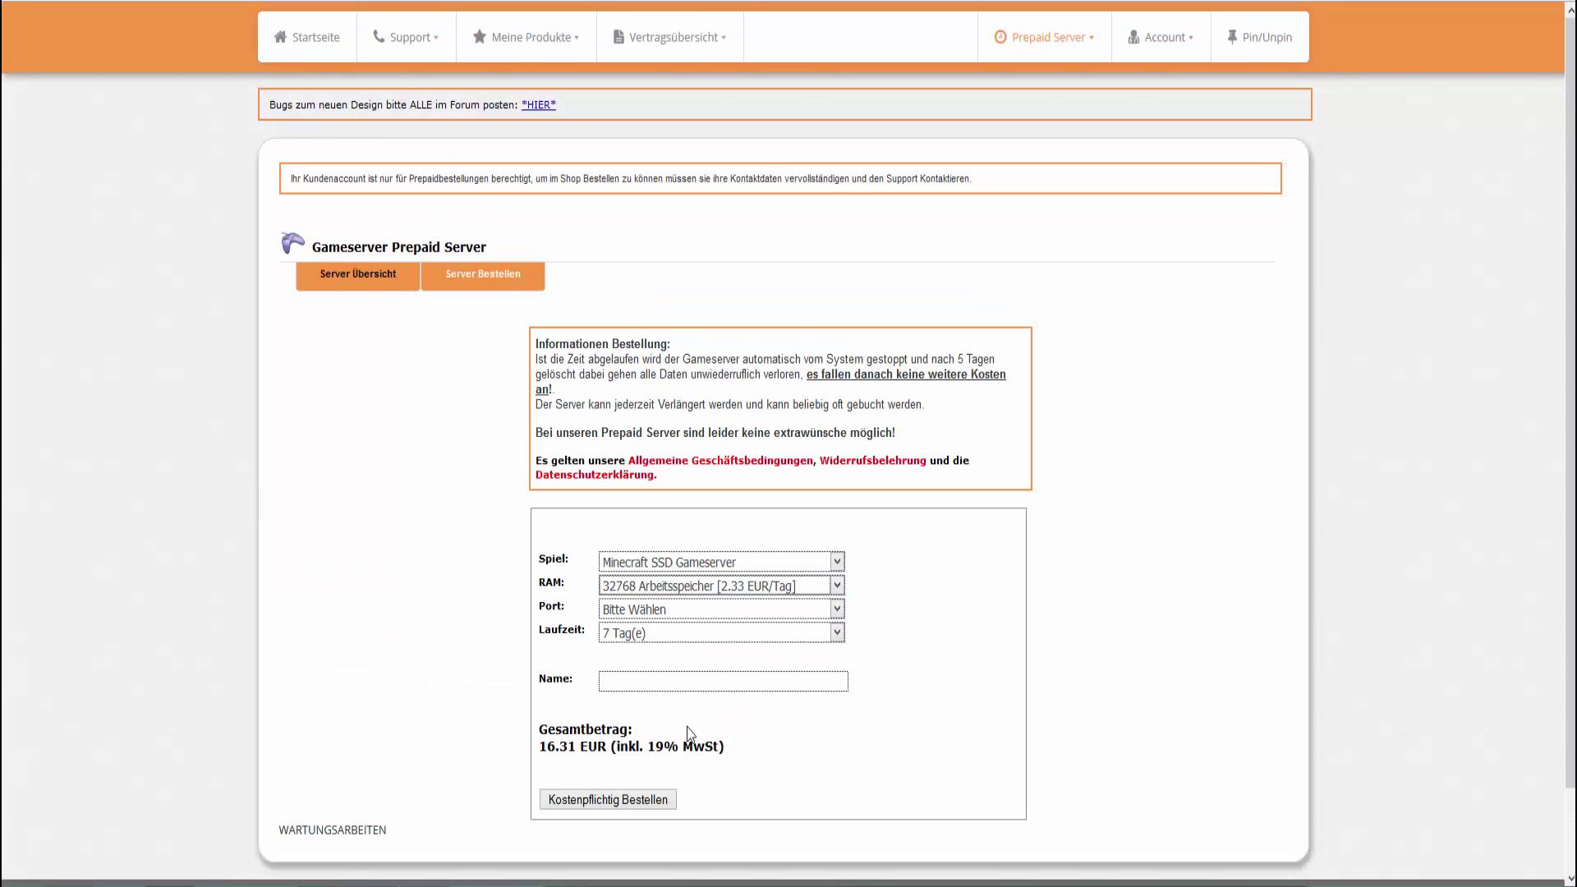
Step: Set the order's RAM to 3072 Arbeitsspeicher and view the available port options
left_click(706, 586)
left_click(696, 653)
left_click(694, 610)
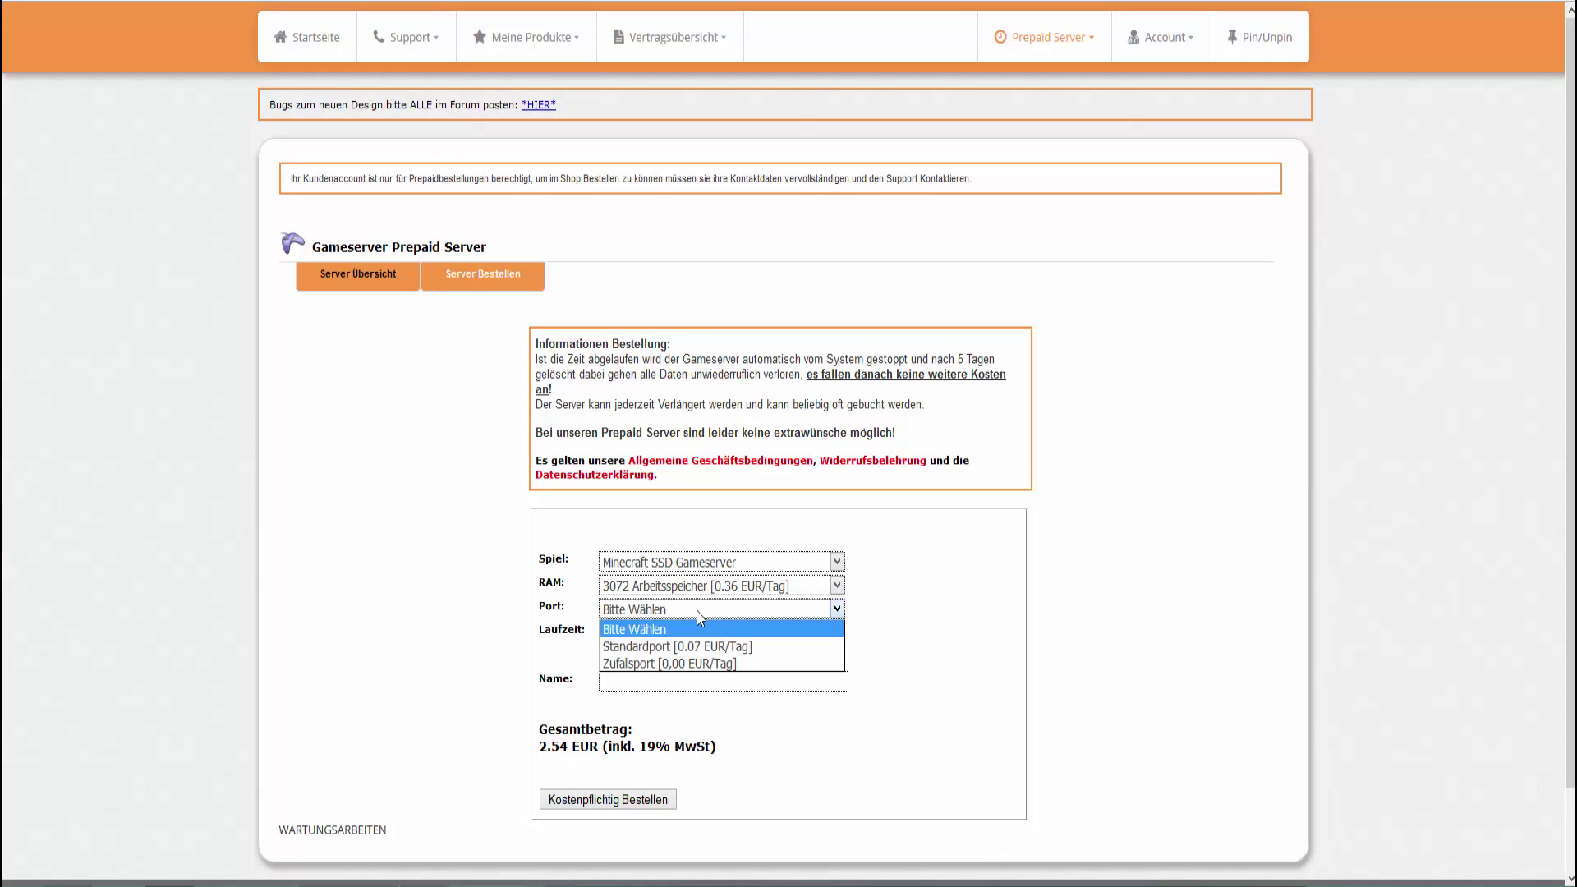
left_click(692, 614)
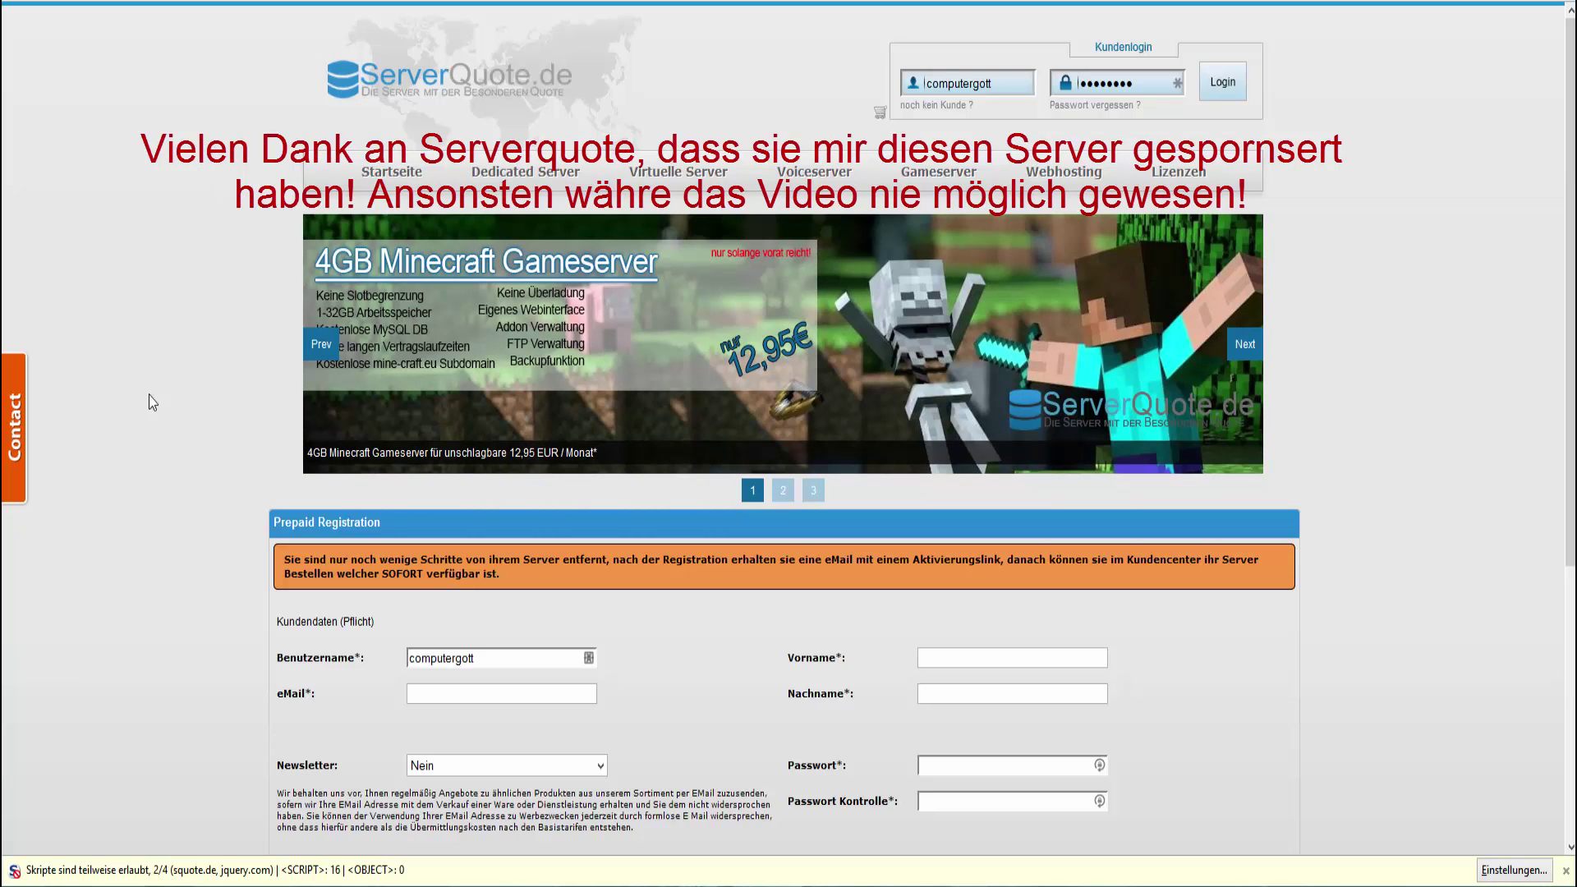
Step: Look over the Prepaid Registration form on the ServerQuote.de website
scroll(206, 539, "down", 3)
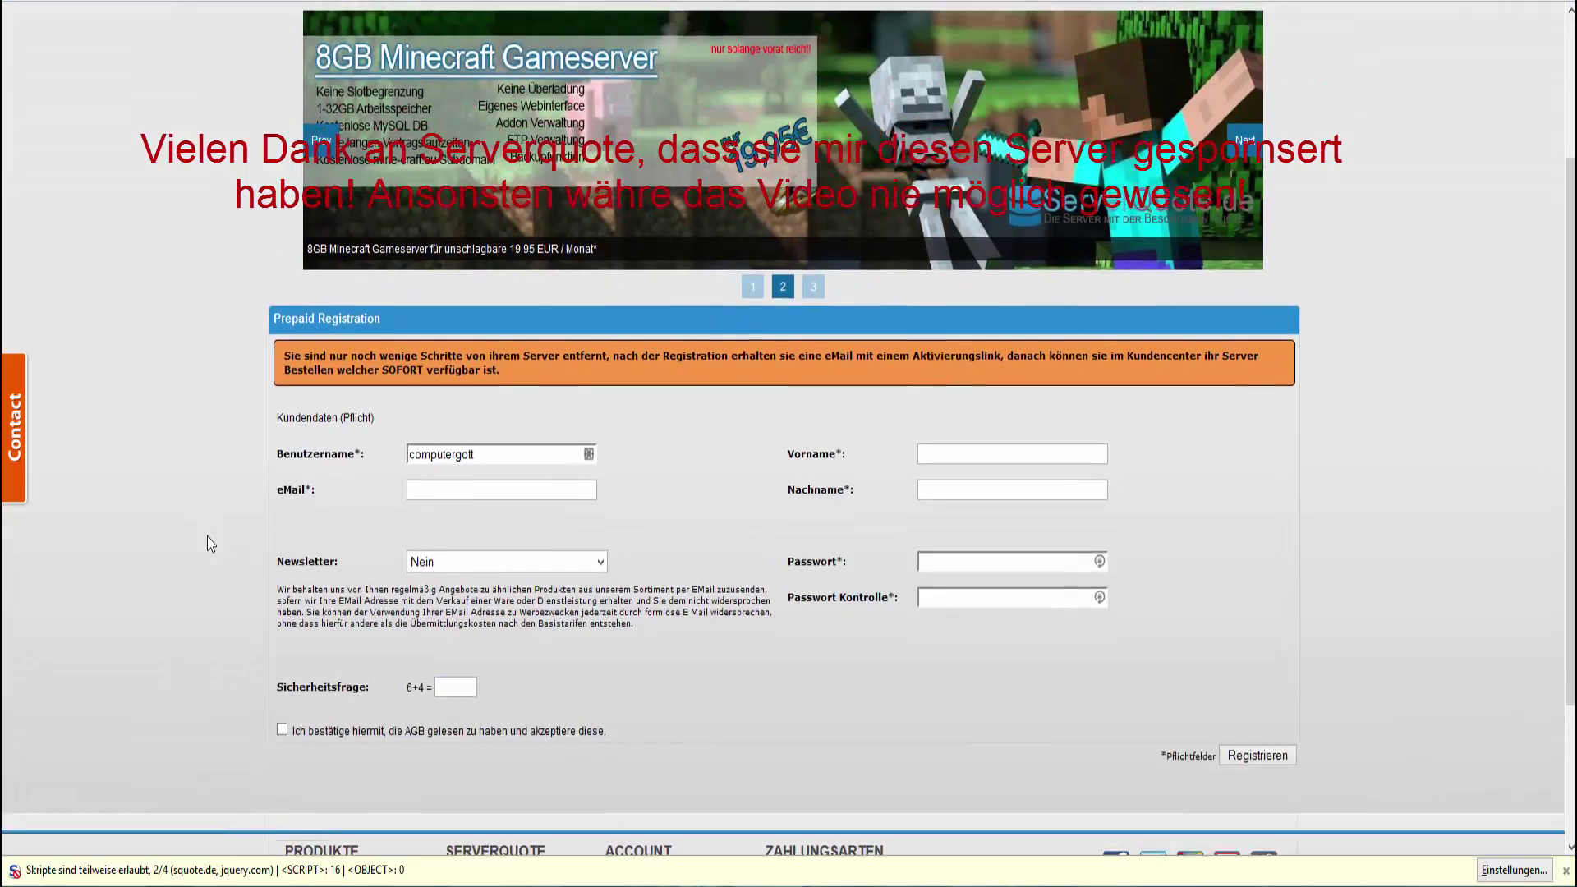
scroll(207, 535, "up", 3)
scroll(220, 532, "down", 5)
scroll(219, 529, "up", 5)
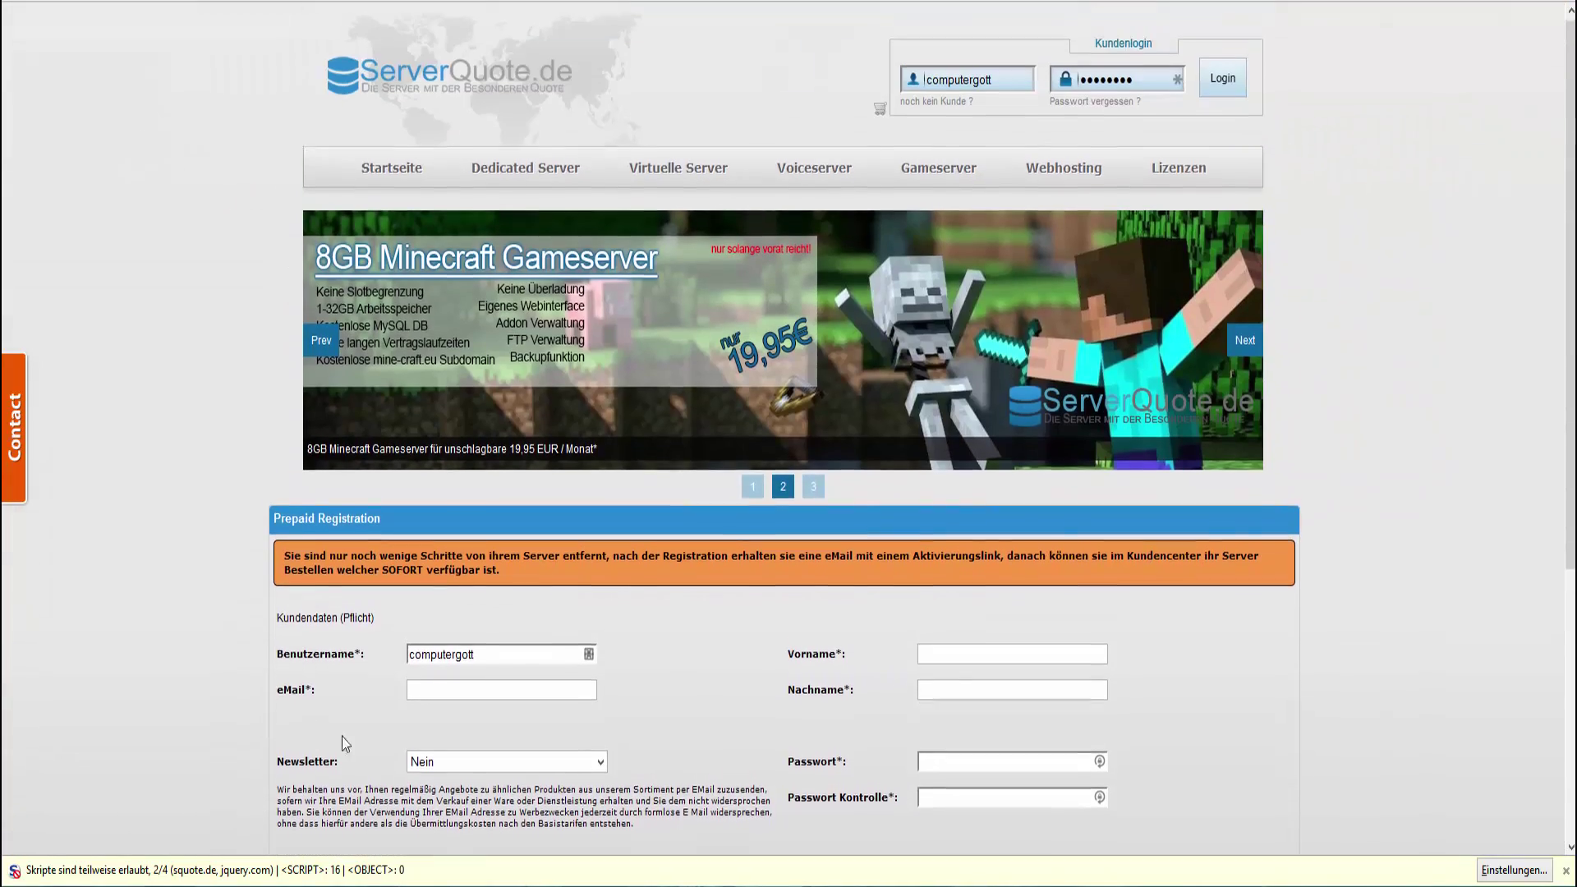